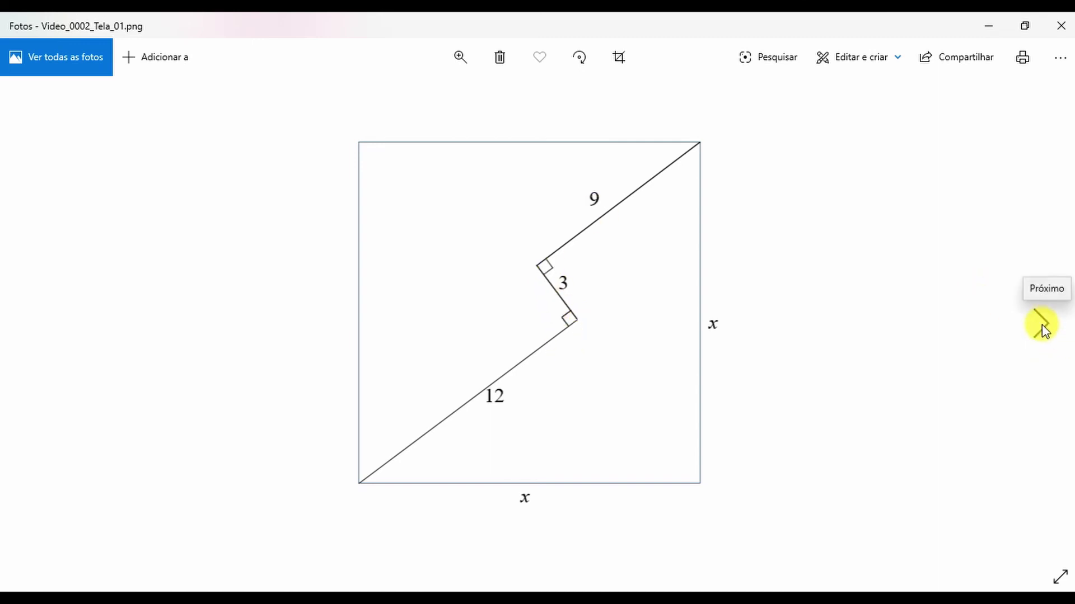
Step: View the square-diagram images that follow Video_0002_Tela_01.png
left_click(1041, 325)
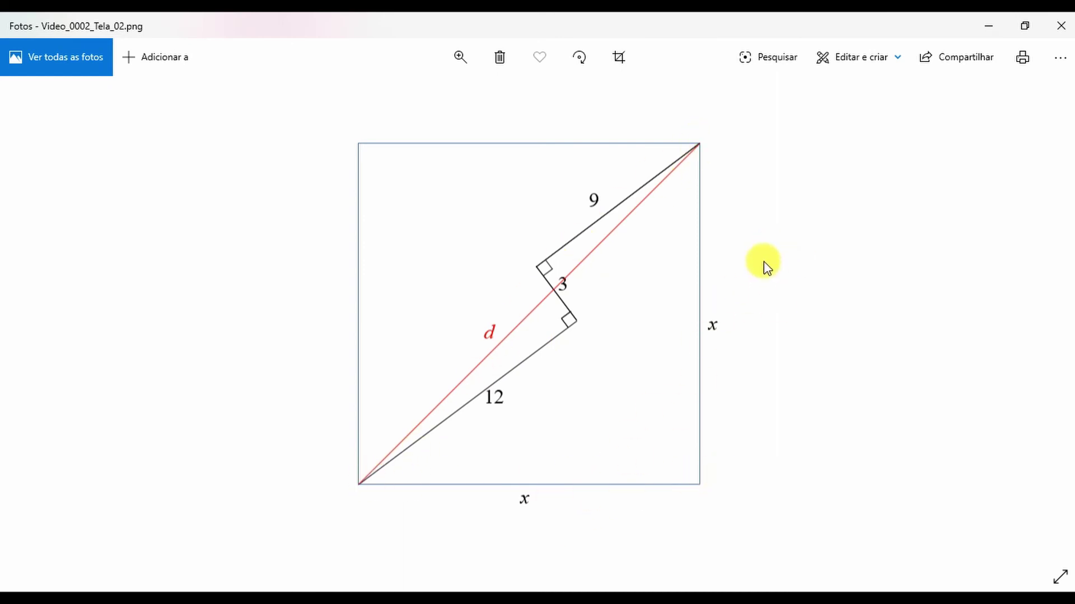
key("Right")
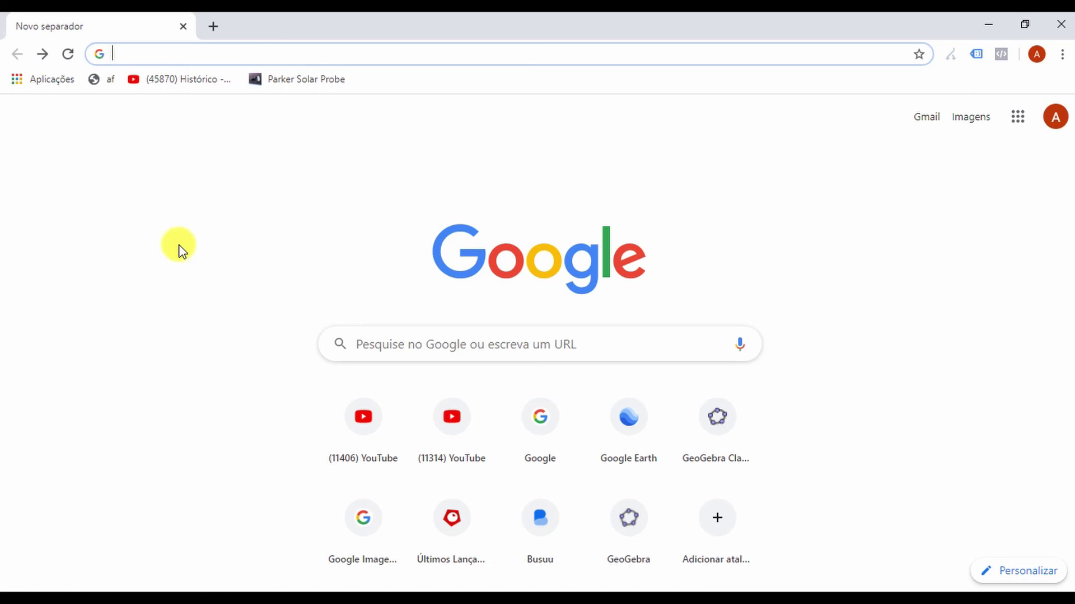
Step: Switch to the web browser and open the geogebra.org home page
type("geogebra.org/classic")
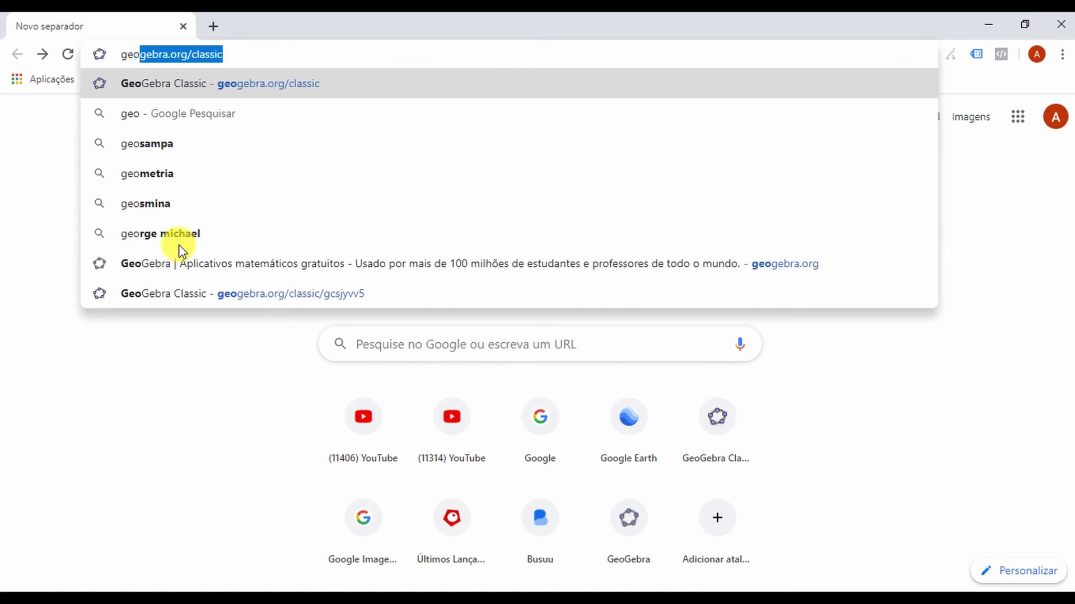
key("Right")
key("Return")
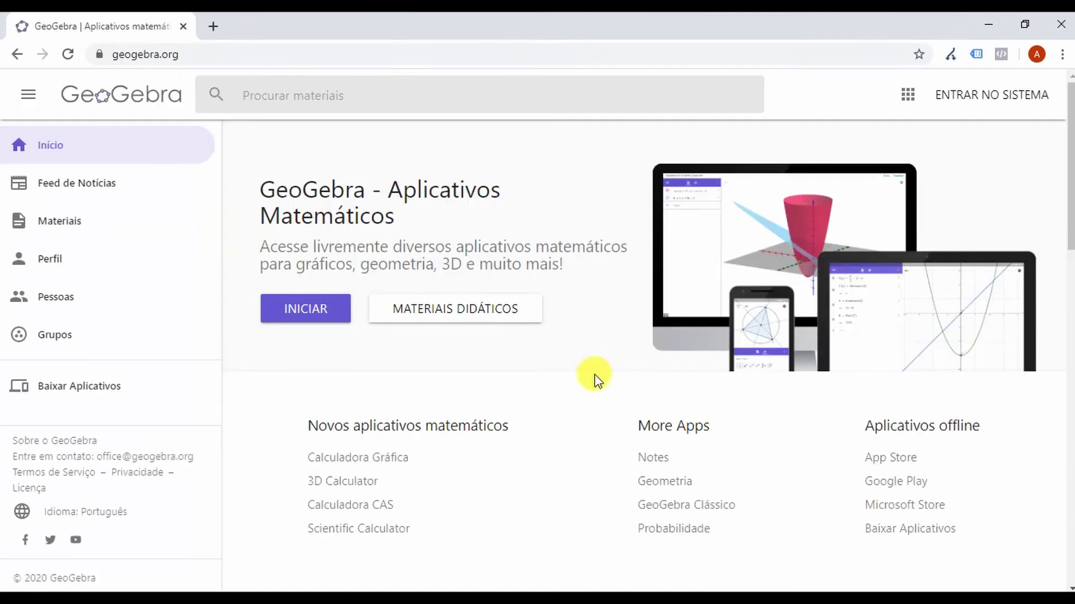
Step: Look through the home page's app lists, teaching materials, tutorials and recent materials
scroll(595, 375, "down", 8)
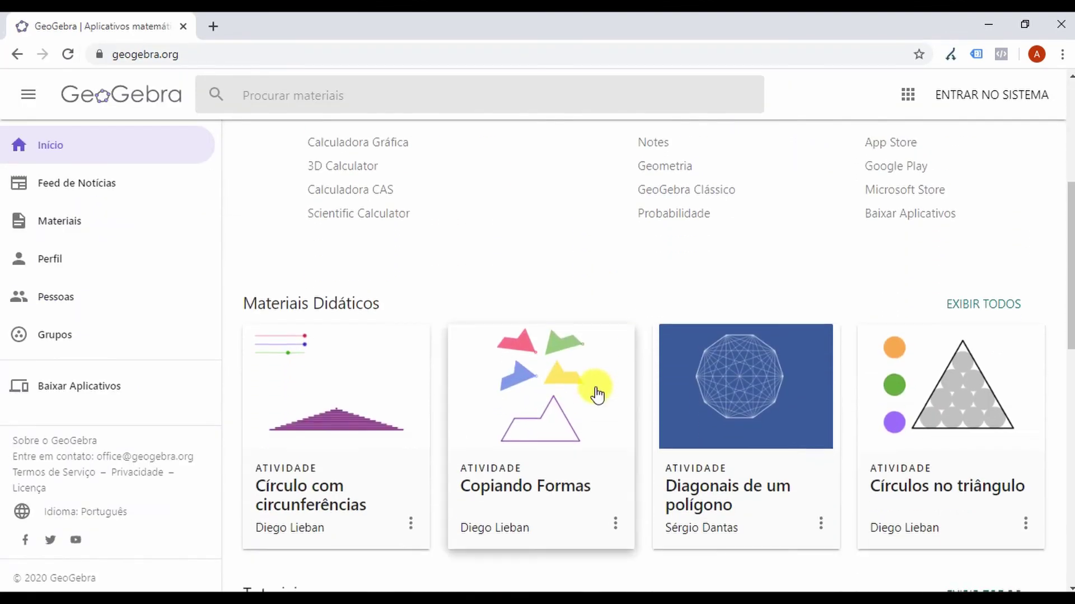
scroll(490, 368, "down", 2)
scroll(368, 391, "down", 6)
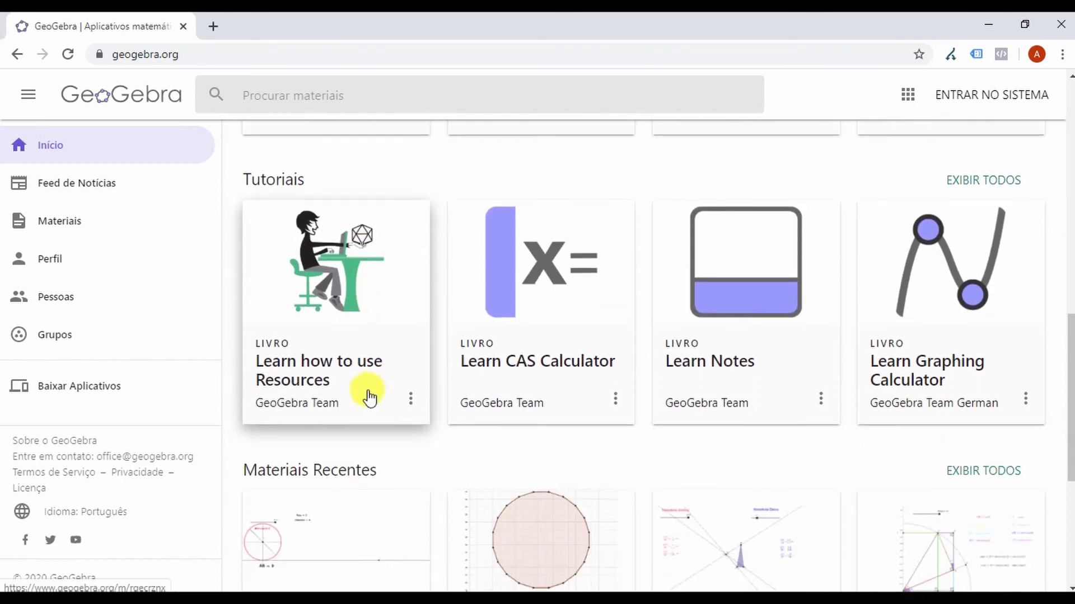
scroll(424, 386, "down", 3)
scroll(417, 387, "up", 2)
scroll(426, 391, "down", 2)
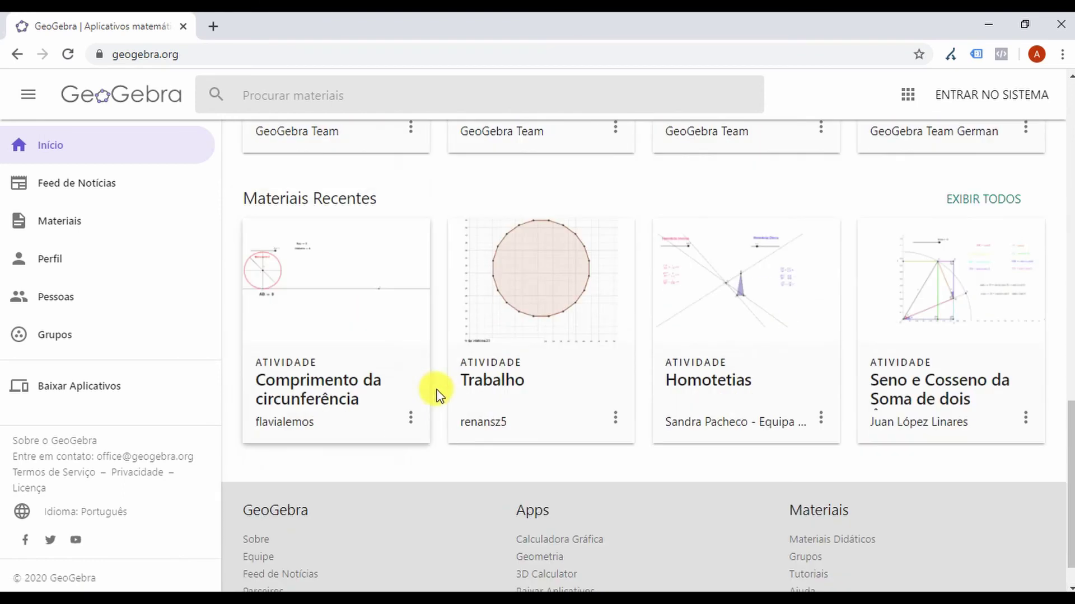
scroll(367, 329, "up", 3)
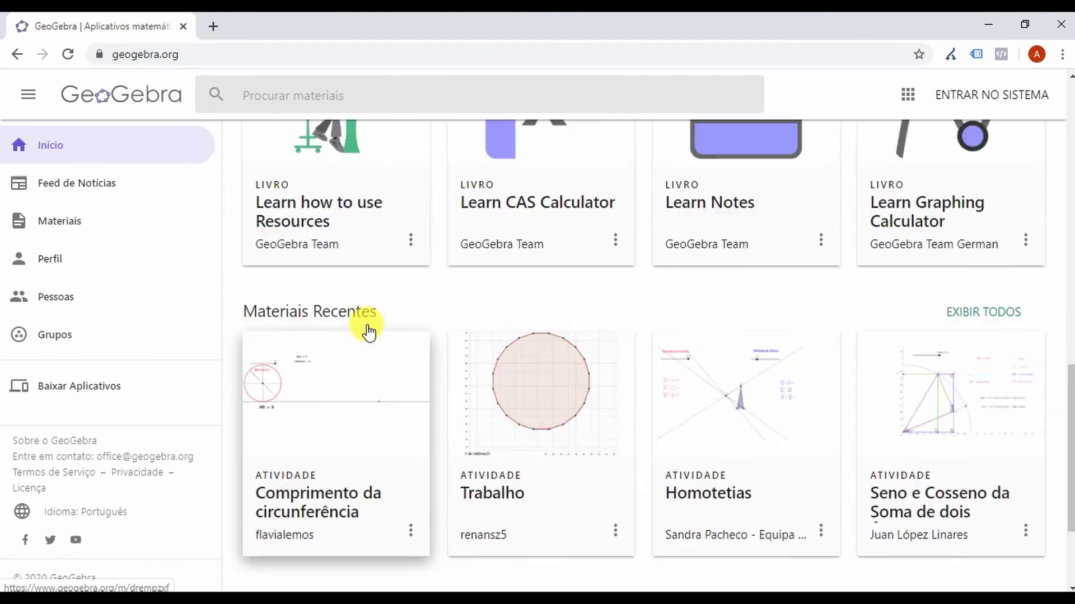
scroll(368, 330, "down", 3)
scroll(252, 247, "up", 4)
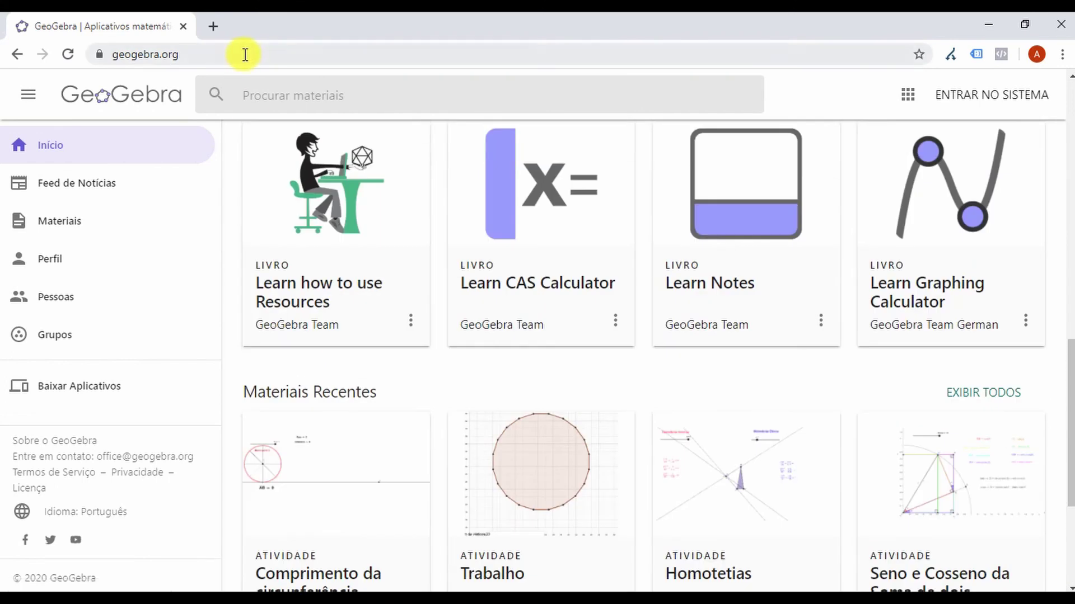
Step: Extend the web address to geogebra.org/classic to load GeoGebra Classic, and dismiss the list of perspectives
left_click(247, 54)
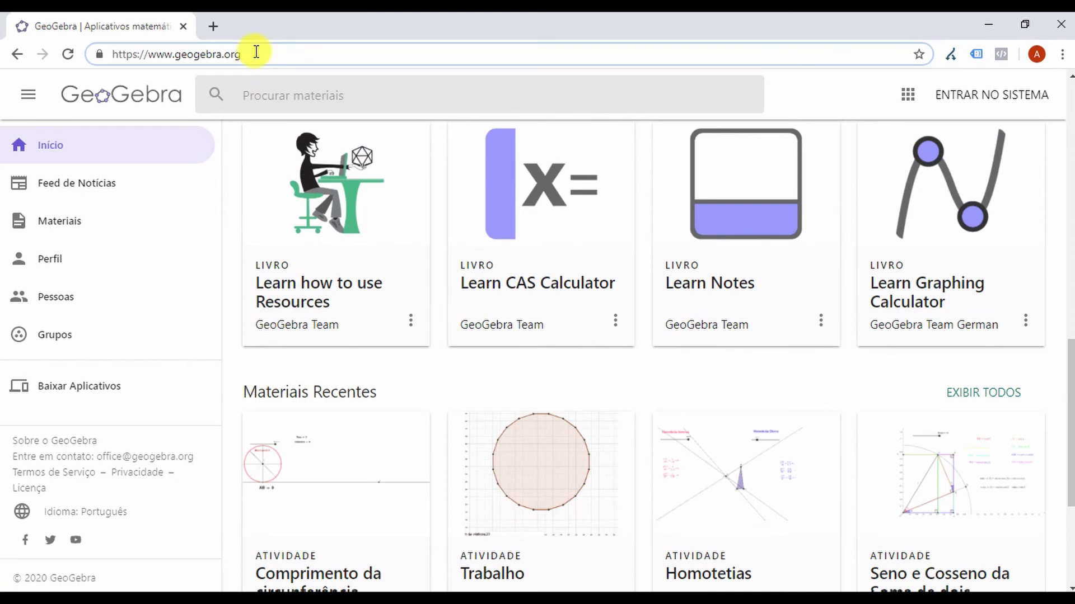
type("/classic")
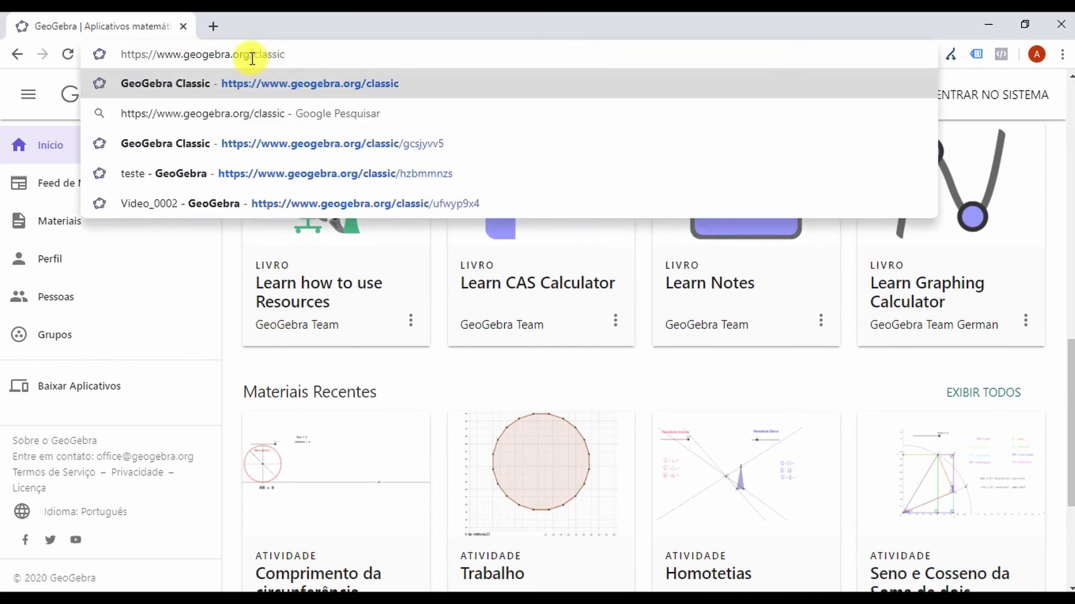
key("Return")
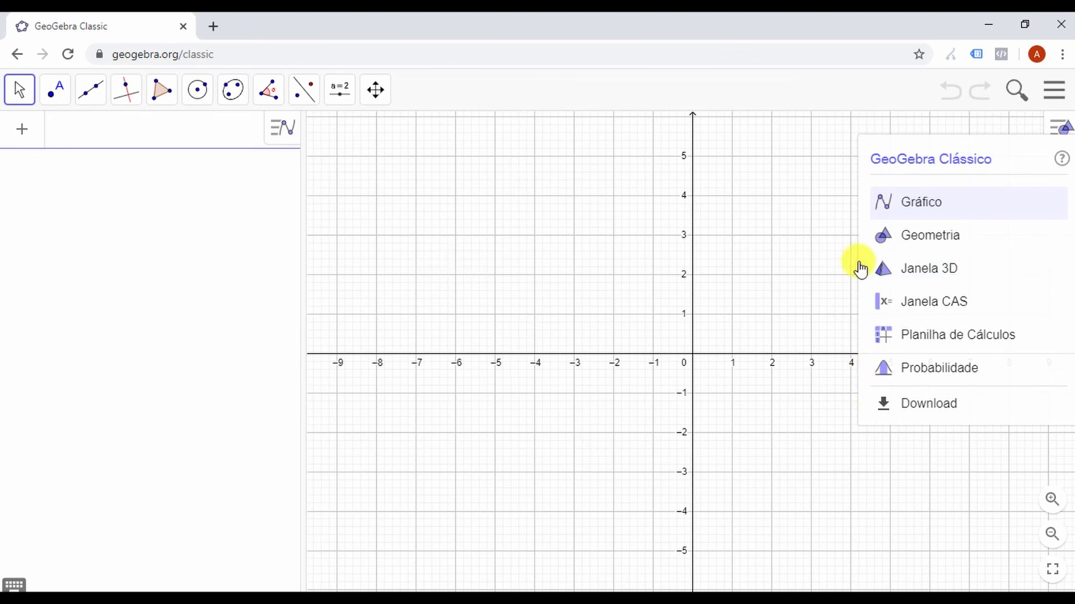
left_click(682, 282)
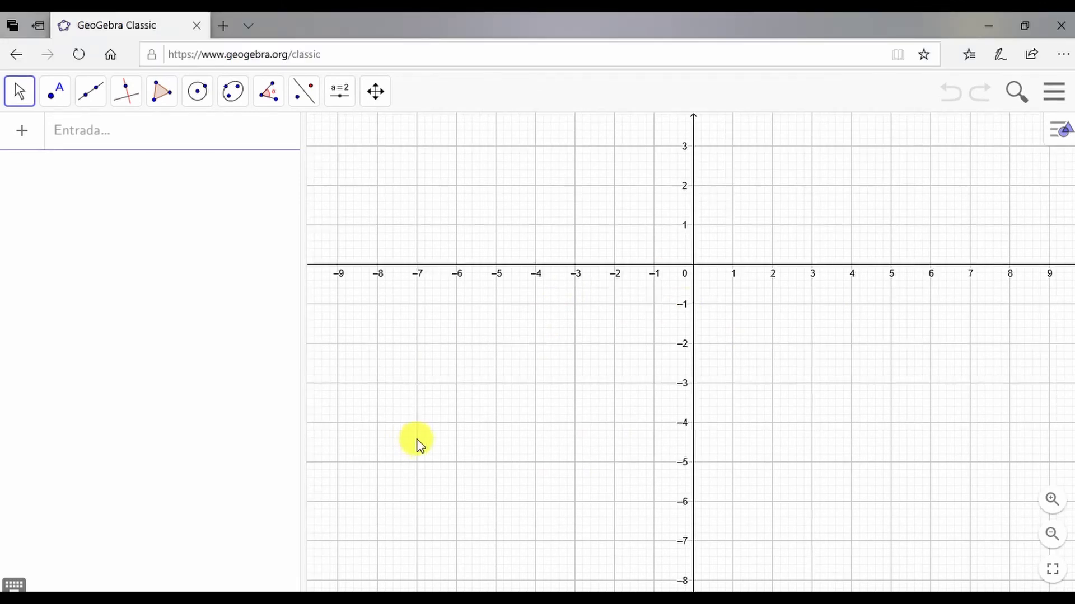
Step: Show and hide the on-screen math keyboard
left_click(16, 585)
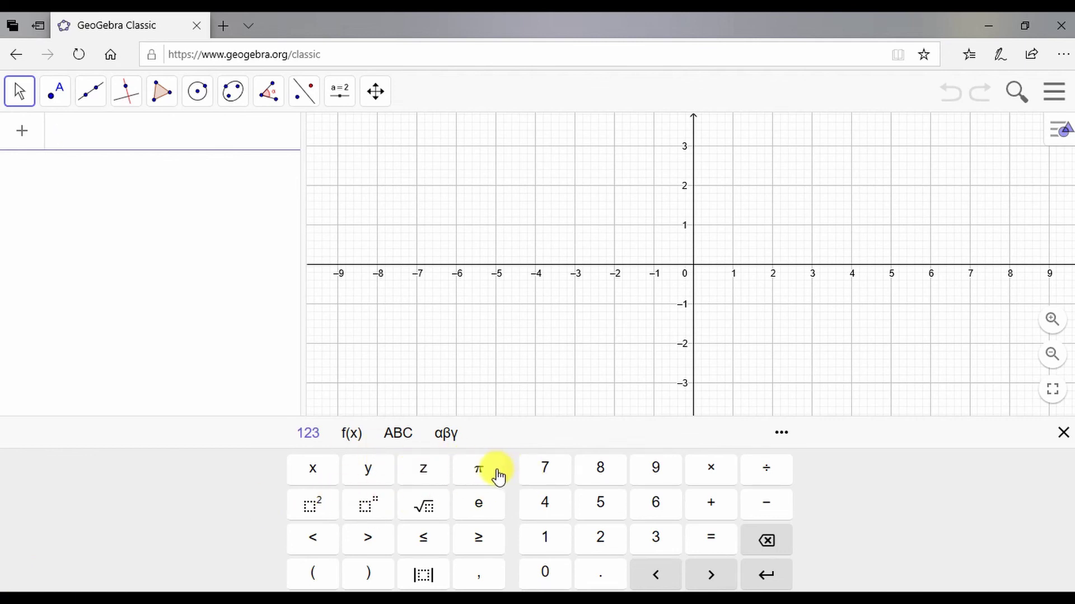
left_click(1063, 432)
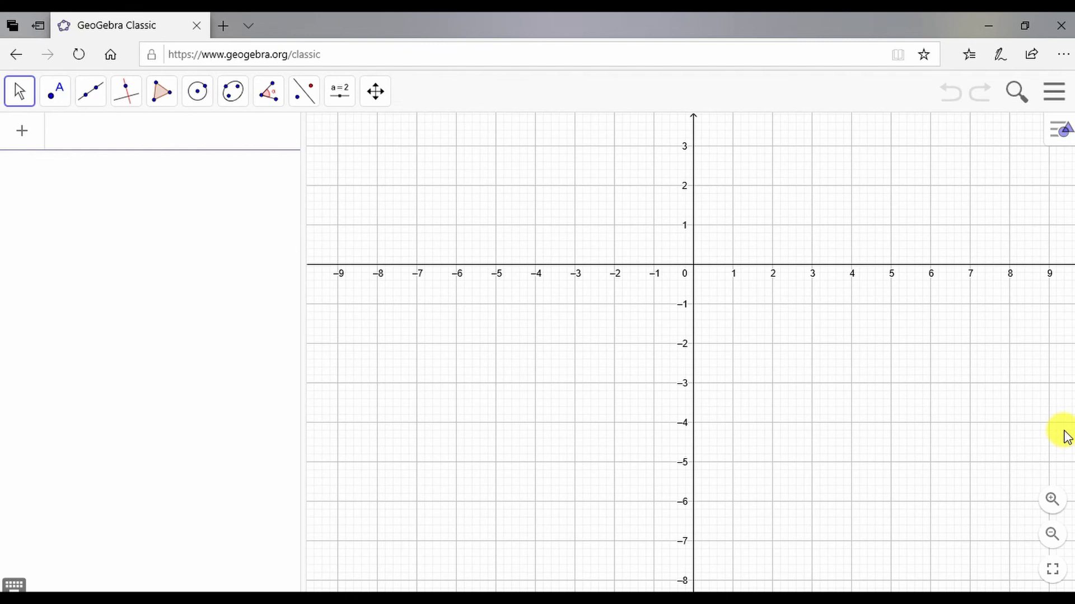
left_click(15, 582)
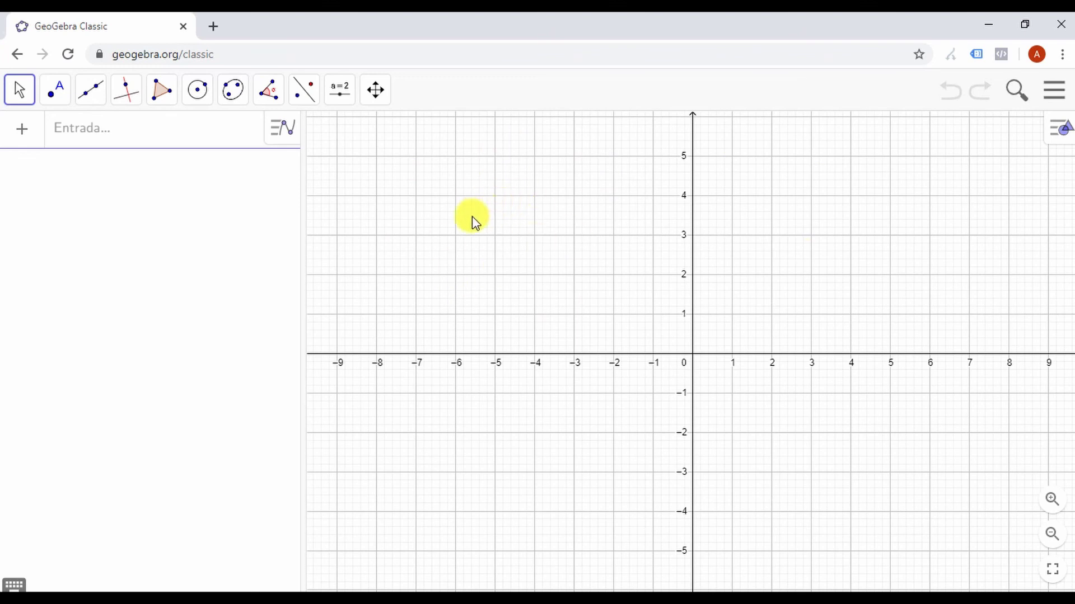
Step: Insert the image file Video_0002_Tela_02.png from the Video_0002 folder into the graphics view
left_click(340, 91)
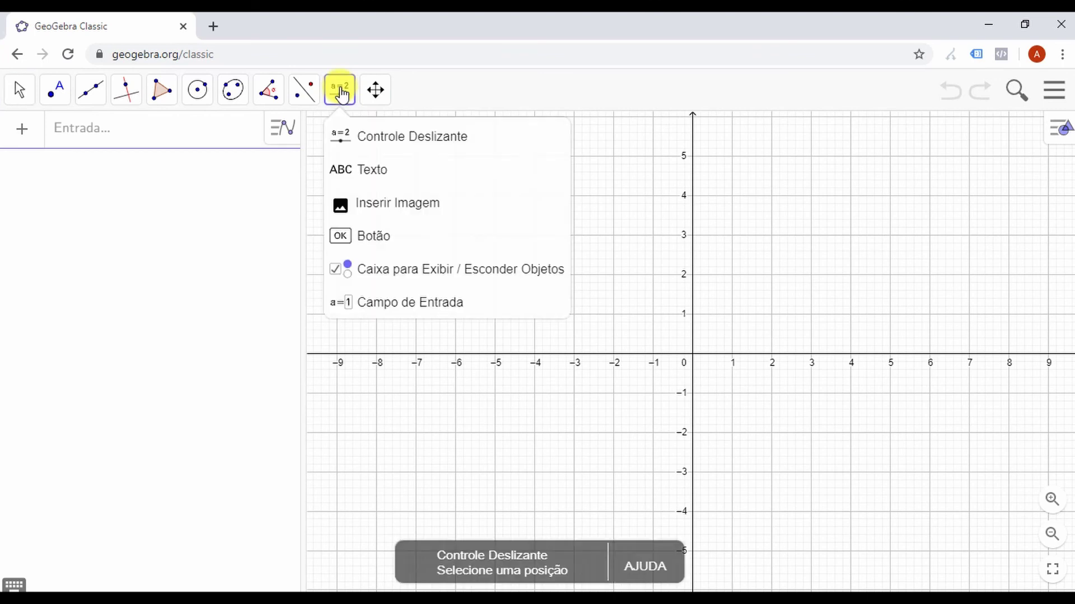
left_click(479, 205)
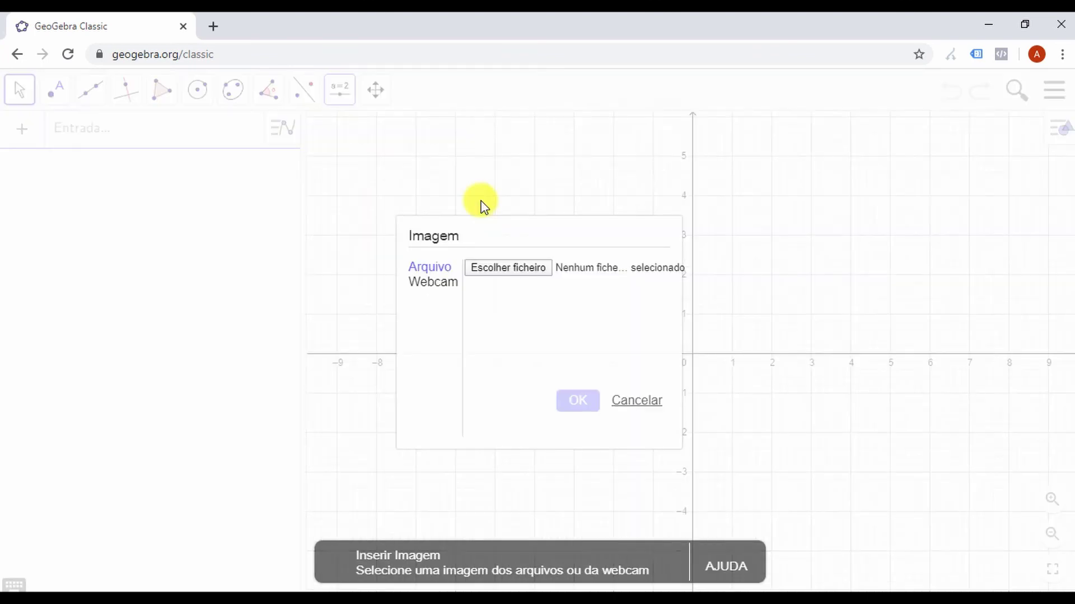
left_click(522, 267)
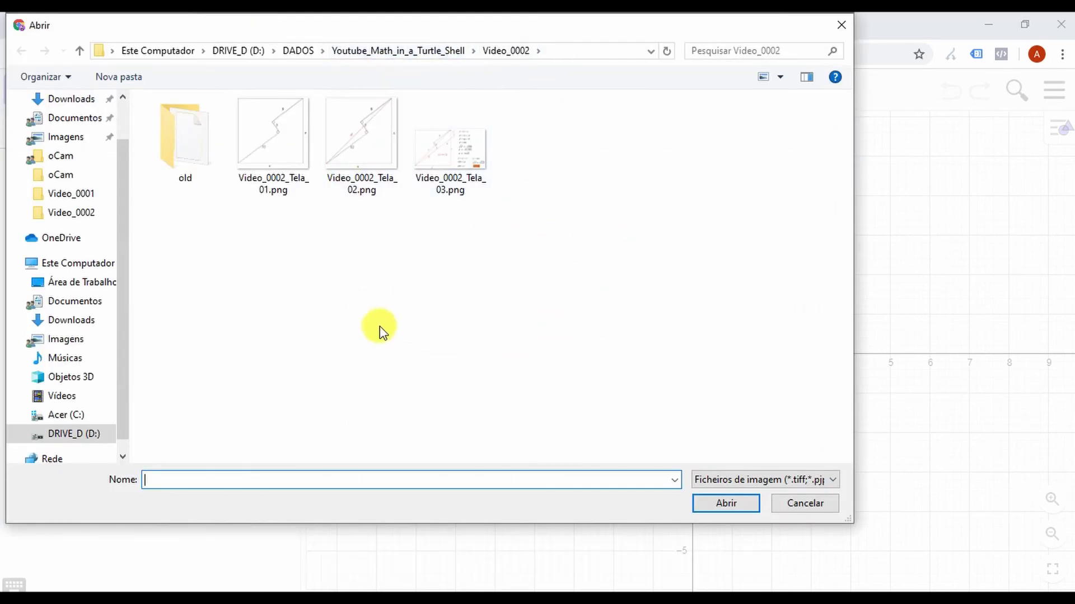
left_click(366, 148)
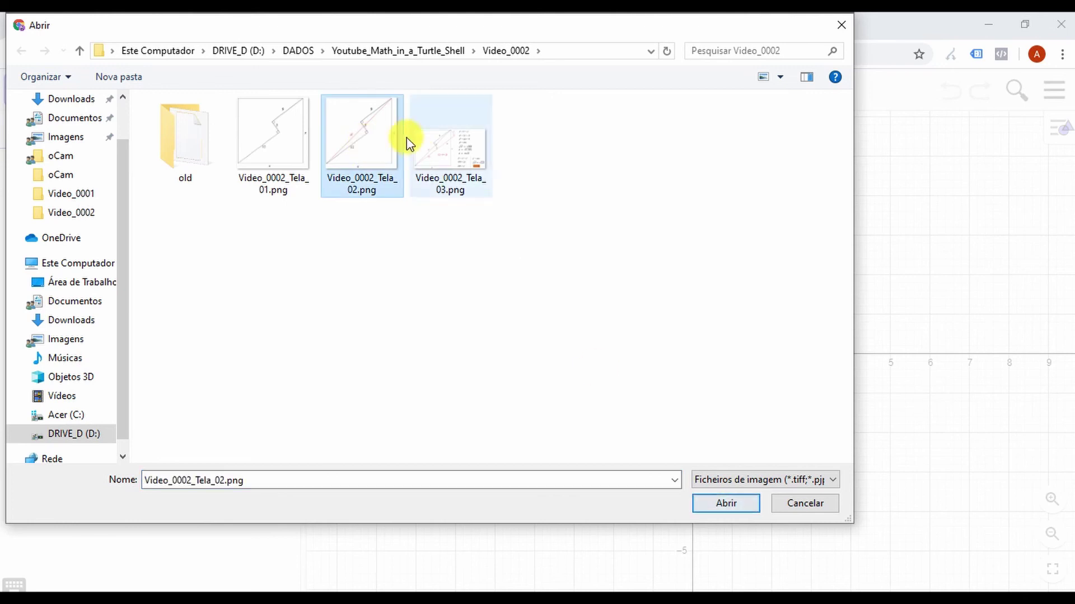
left_click(722, 505)
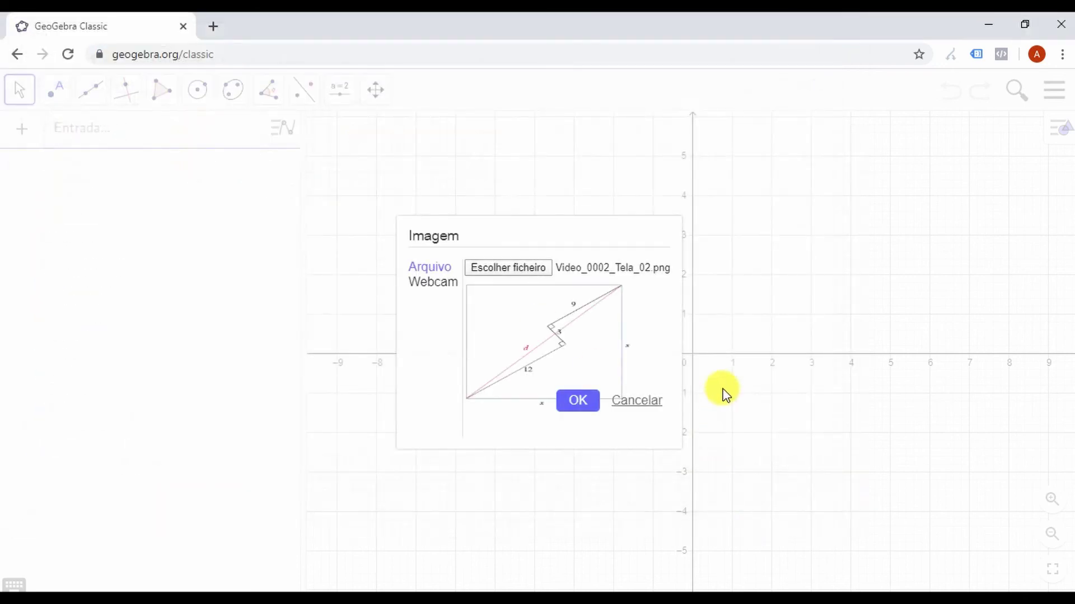
left_click(577, 401)
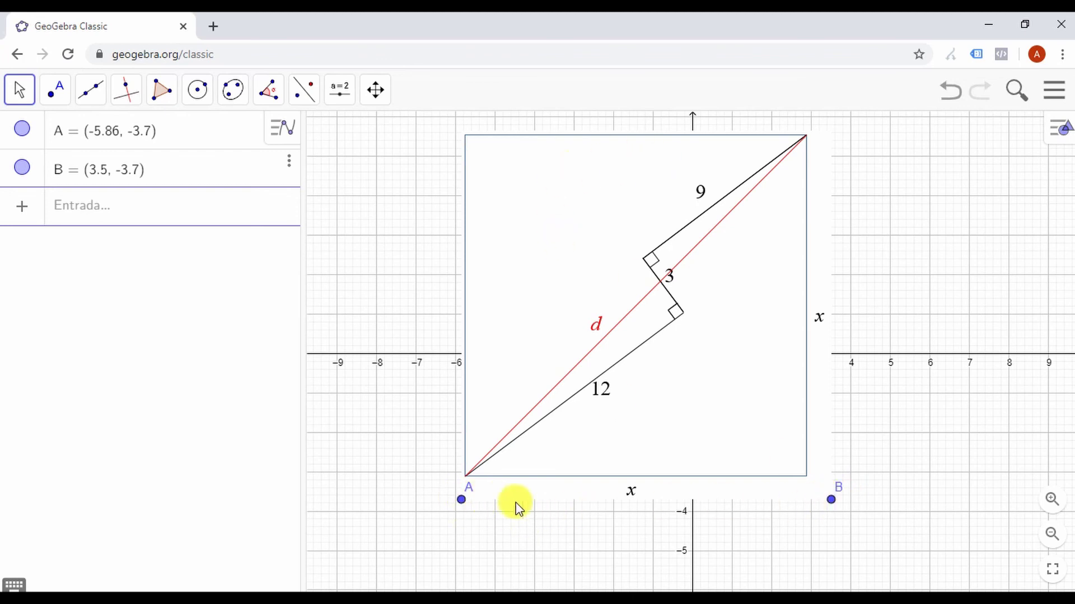
Step: Shrink and reposition the inserted image so its base corners A and B lie at about (-8.12, 1.2) and (-3.02, 1.2)
left_click(832, 501)
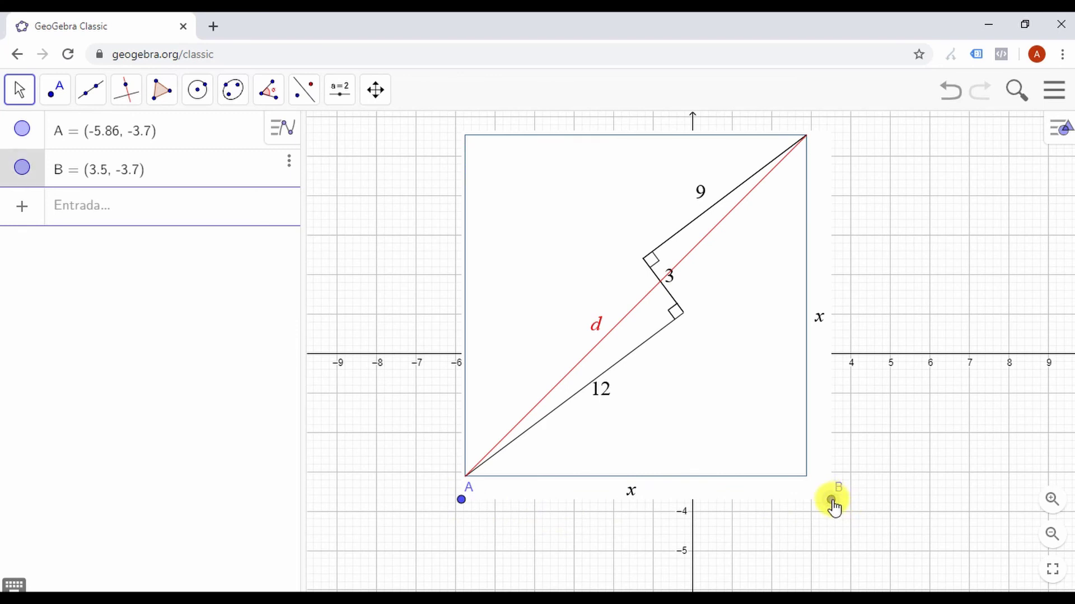
left_click_drag(831, 500, 642, 498)
left_click_drag(603, 431, 535, 240)
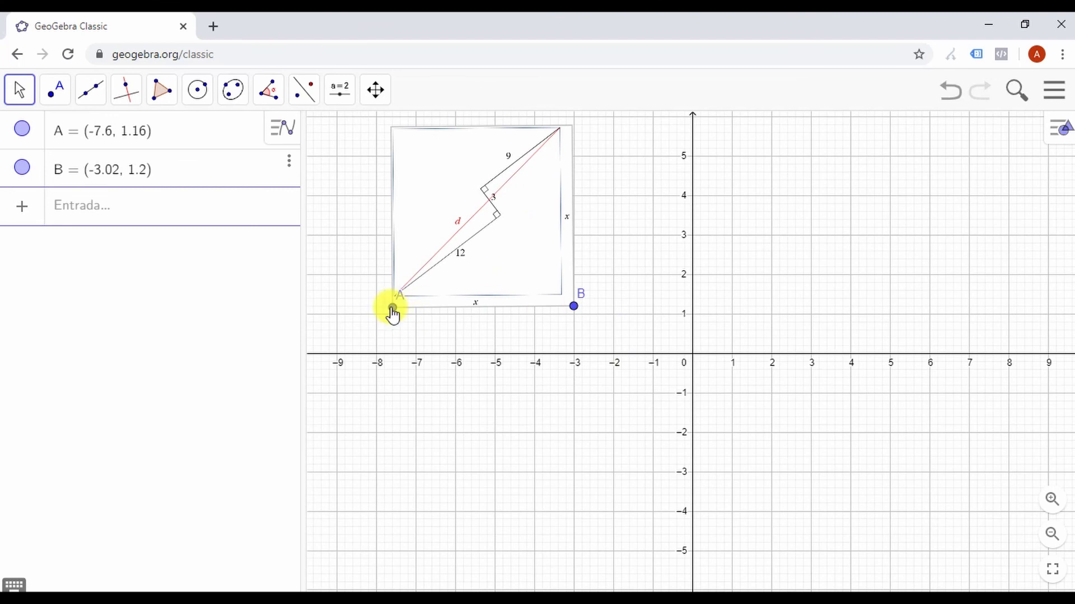
mouse_move(392, 310)
left_mouse_down()
mouse_move(361, 323)
mouse_move(347, 317)
mouse_move(356, 274)
mouse_move(366, 329)
mouse_move(370, 293)
mouse_move(368, 306)
mouse_move(430, 309)
mouse_move(373, 309)
left_mouse_up()
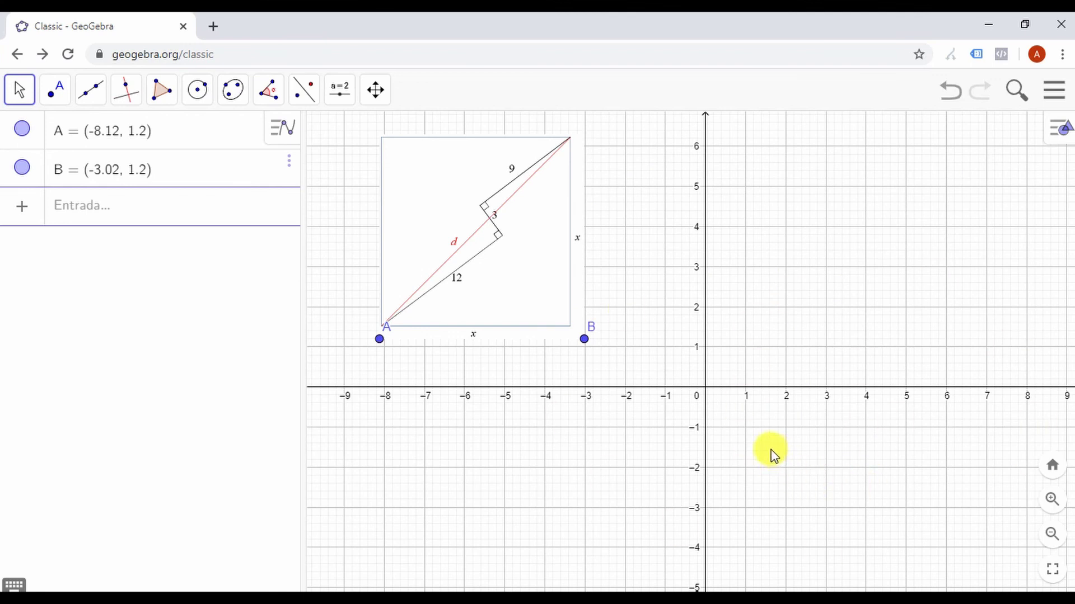
Step: Place a free point at about (2.45, 1.59) in the graphics view and delete it
left_click_drag(772, 457, 775, 416)
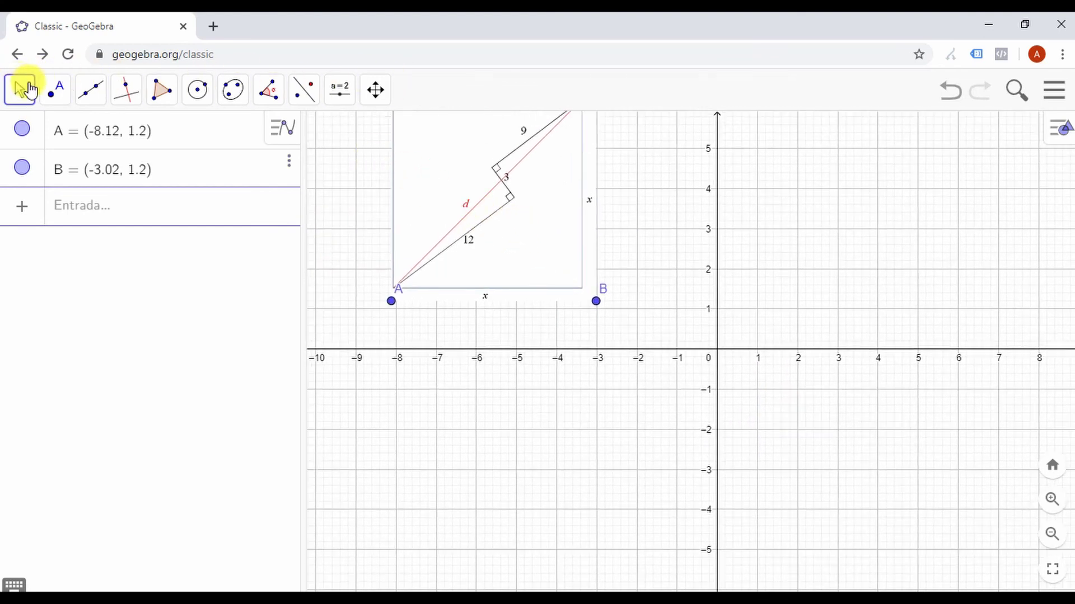
left_click(58, 91)
mouse_move(127, 89)
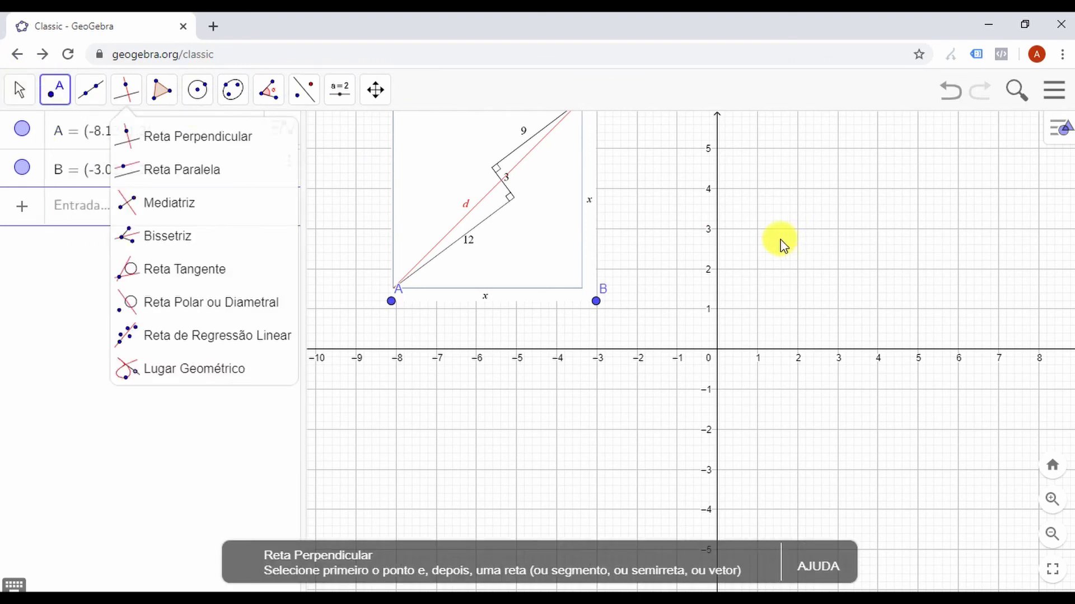
left_click(811, 298)
left_click_drag(814, 304, 789, 296)
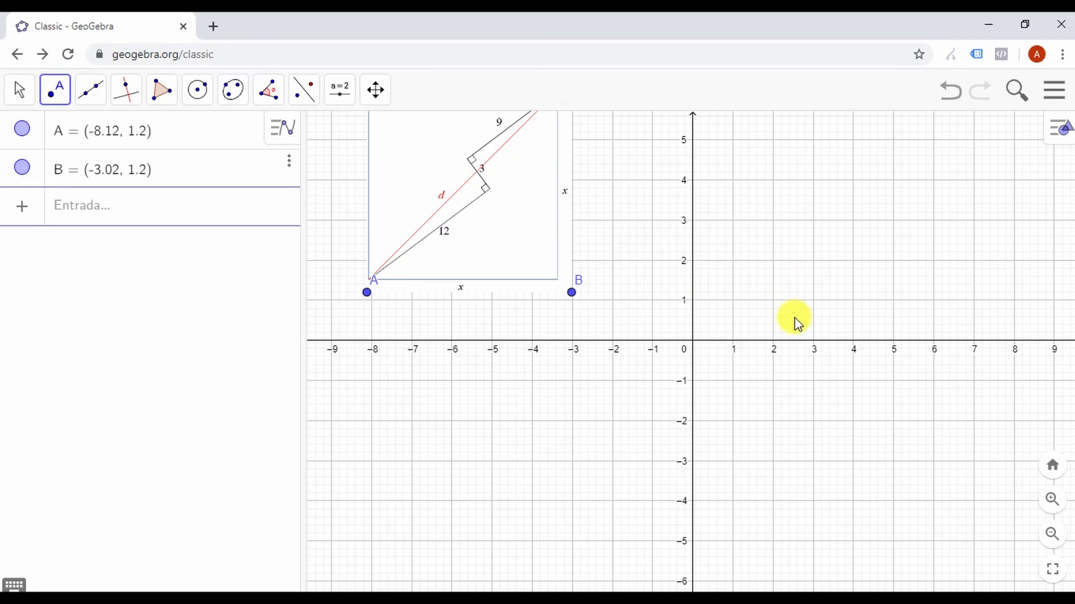
left_click_drag(794, 317, 791, 278)
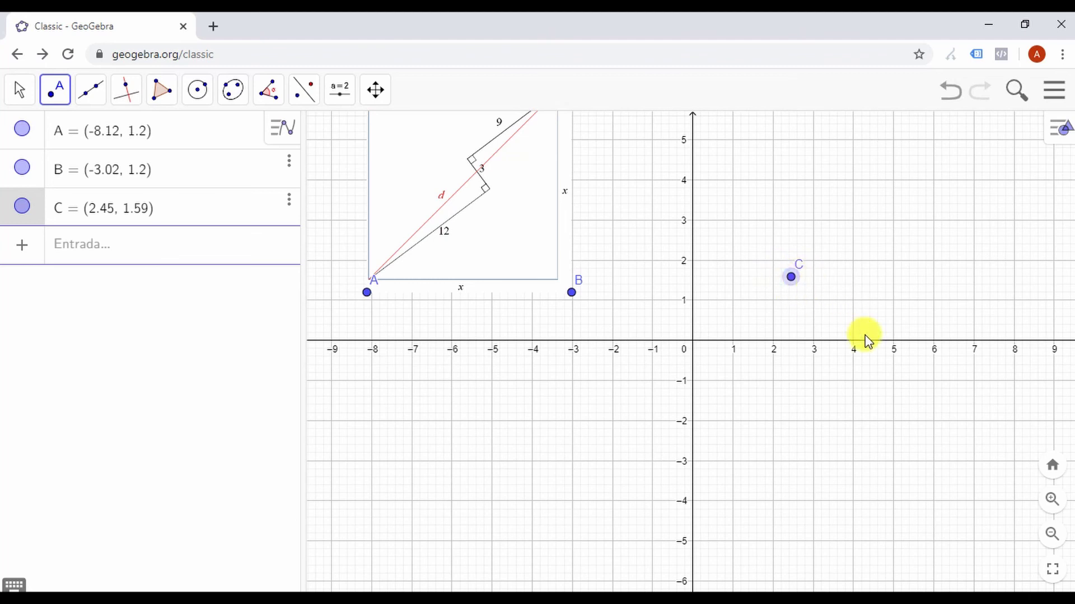
key("Delete")
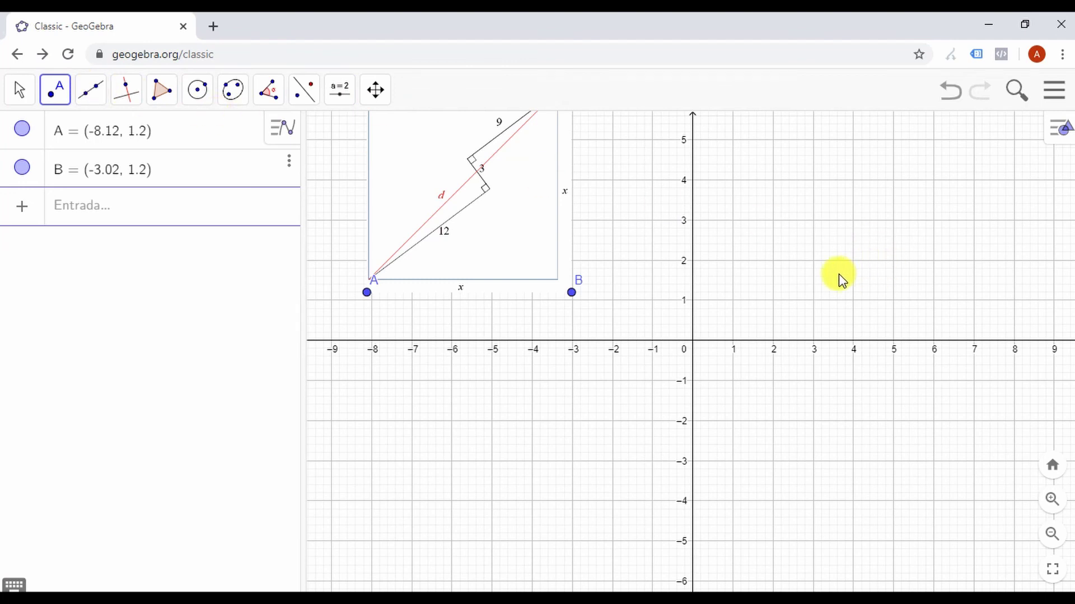
mouse_move(839, 274)
left_mouse_down()
mouse_move(832, 355)
mouse_move(837, 280)
left_mouse_up()
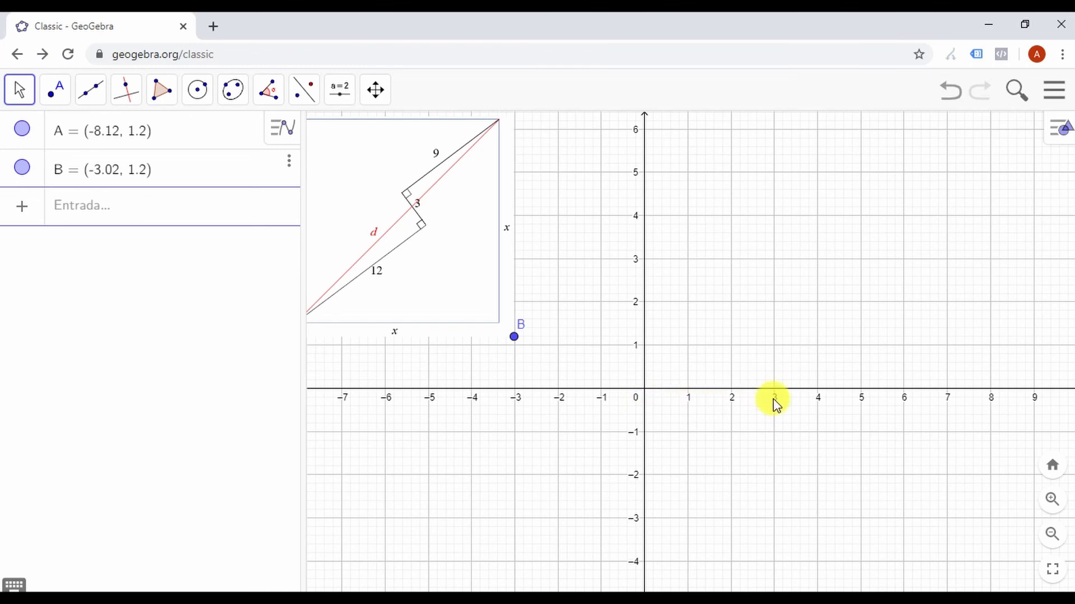
scroll(694, 425, "down", 1)
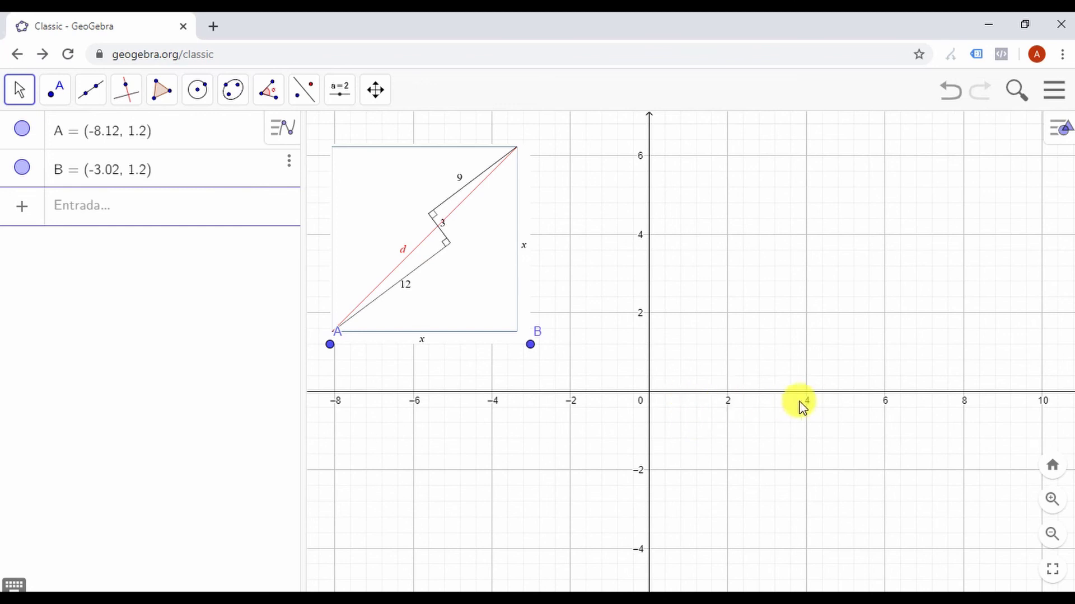
scroll(782, 416, "down", 1)
scroll(781, 418, "down", 1)
scroll(775, 421, "up", 3)
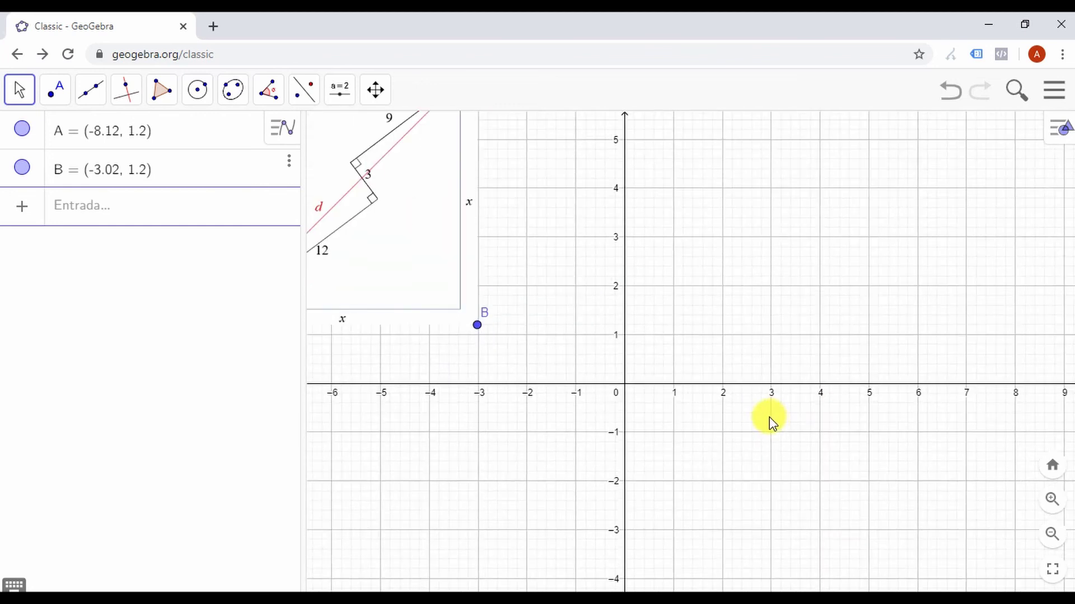
scroll(762, 427, "down", 4)
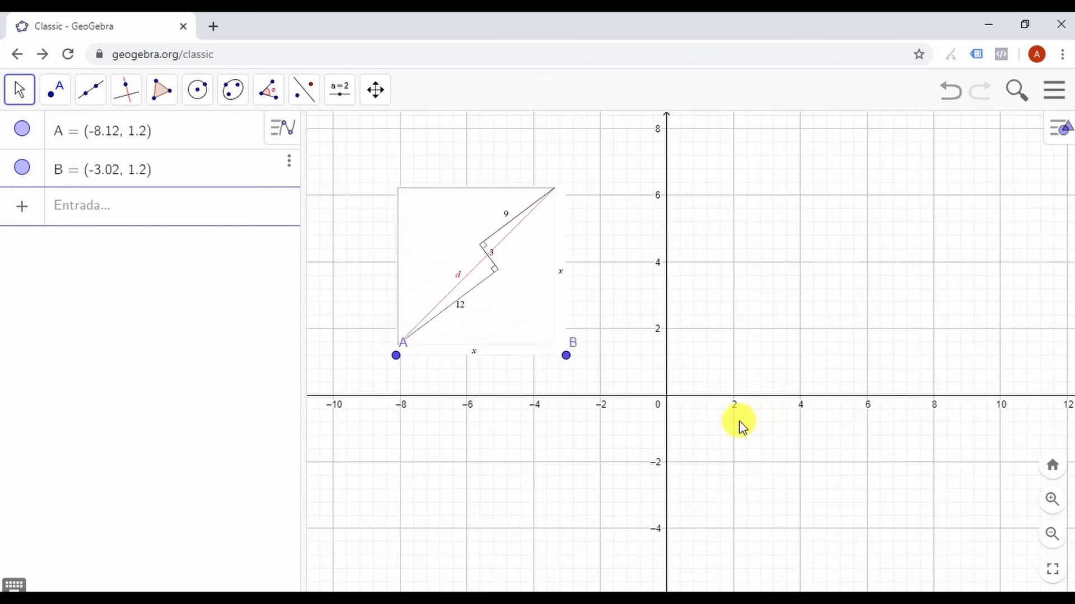
scroll(736, 429, "up", 6)
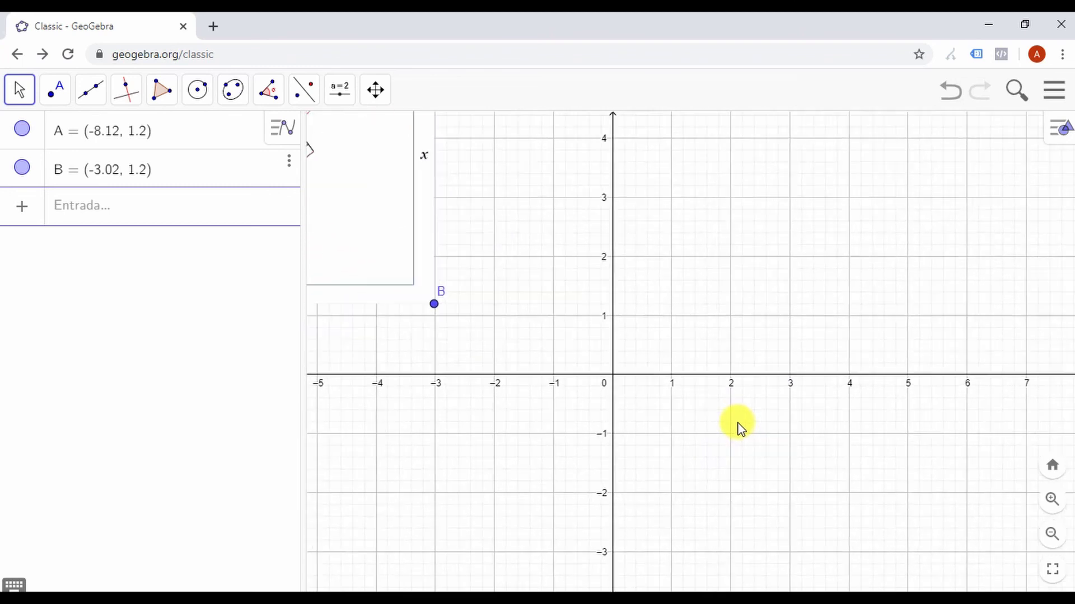
Step: Rotate the inserted image by moving its corner point B to about (-4.3, -1.67), so the sides labelled 12 and 9 lie horizontal
scroll(736, 429, "up", 1)
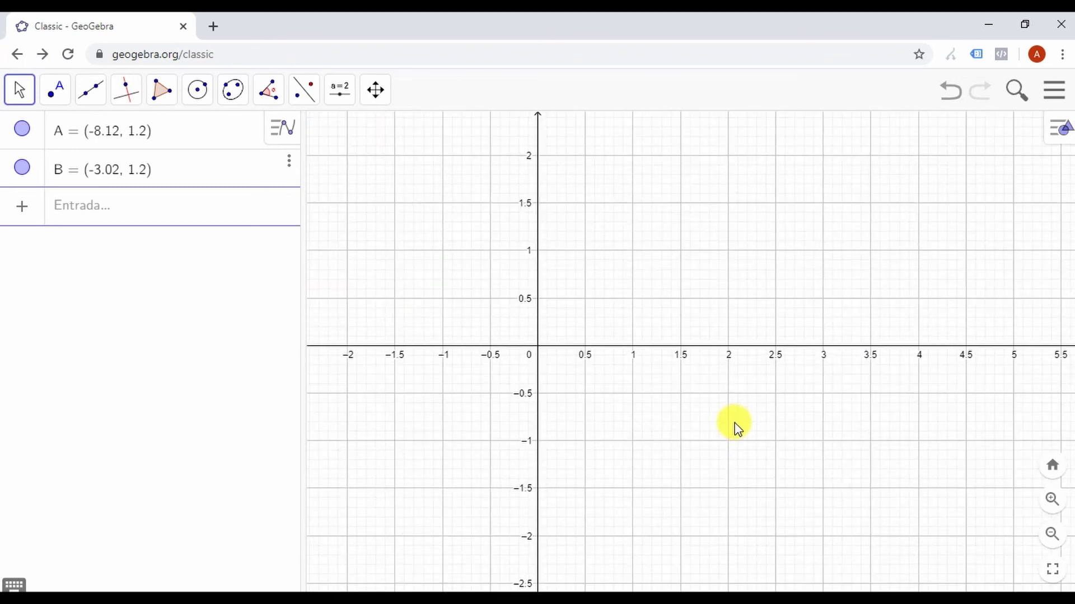
scroll(734, 429, "down", 5)
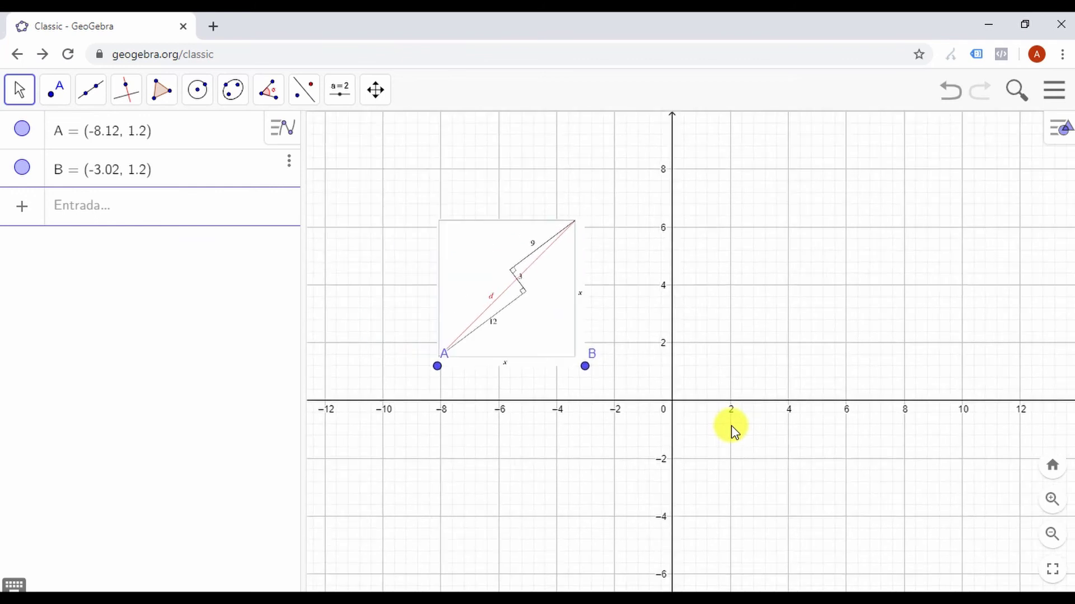
scroll(733, 428, "down", 4)
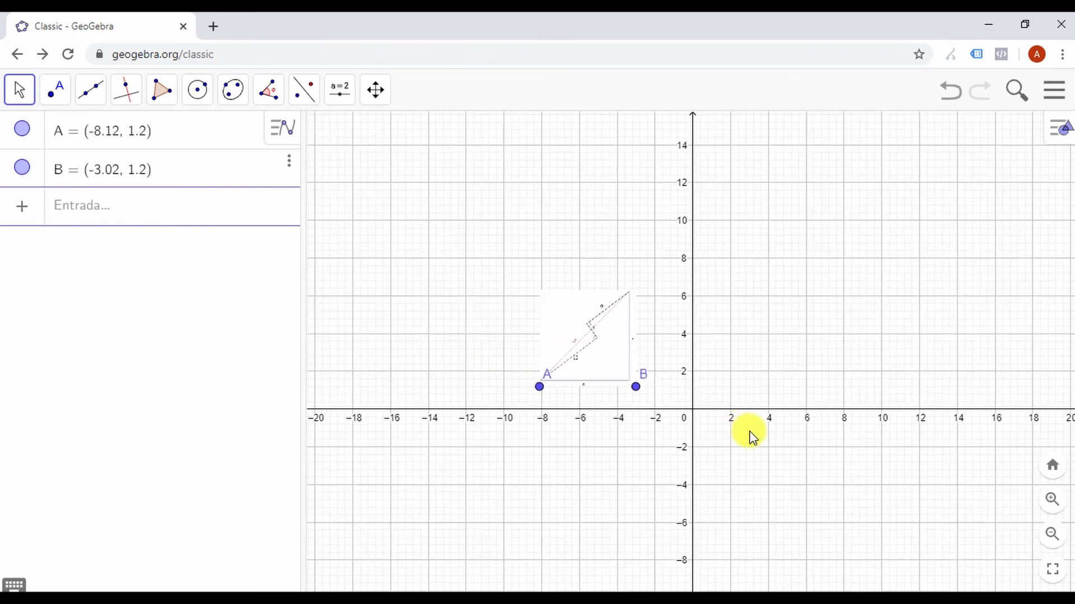
scroll(734, 428, "up", 5)
scroll(742, 429, "up", 1)
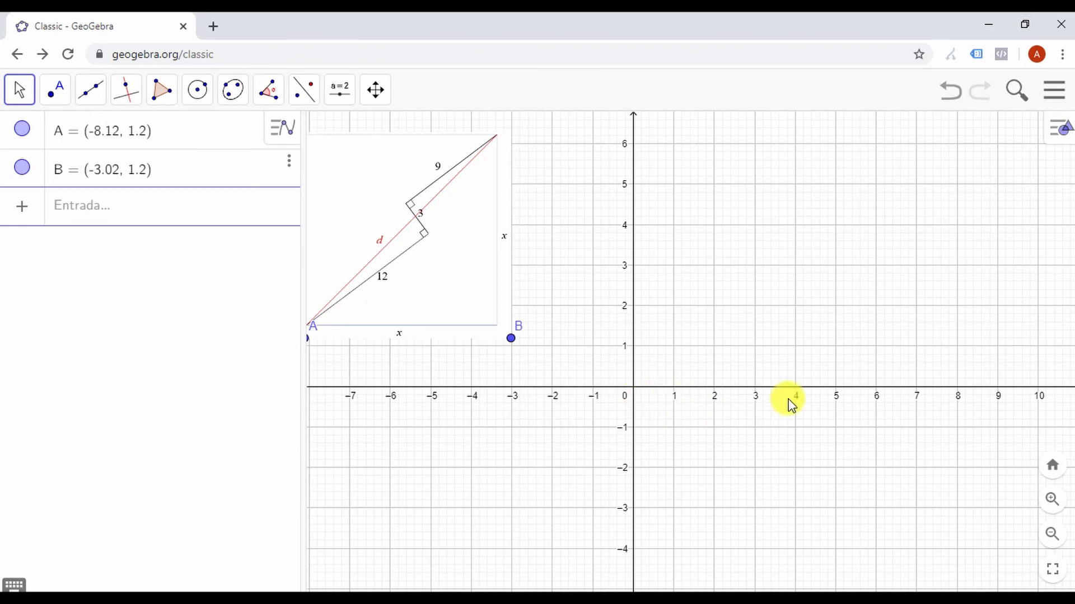
left_click_drag(568, 298, 664, 327)
left_click_drag(609, 364, 554, 490)
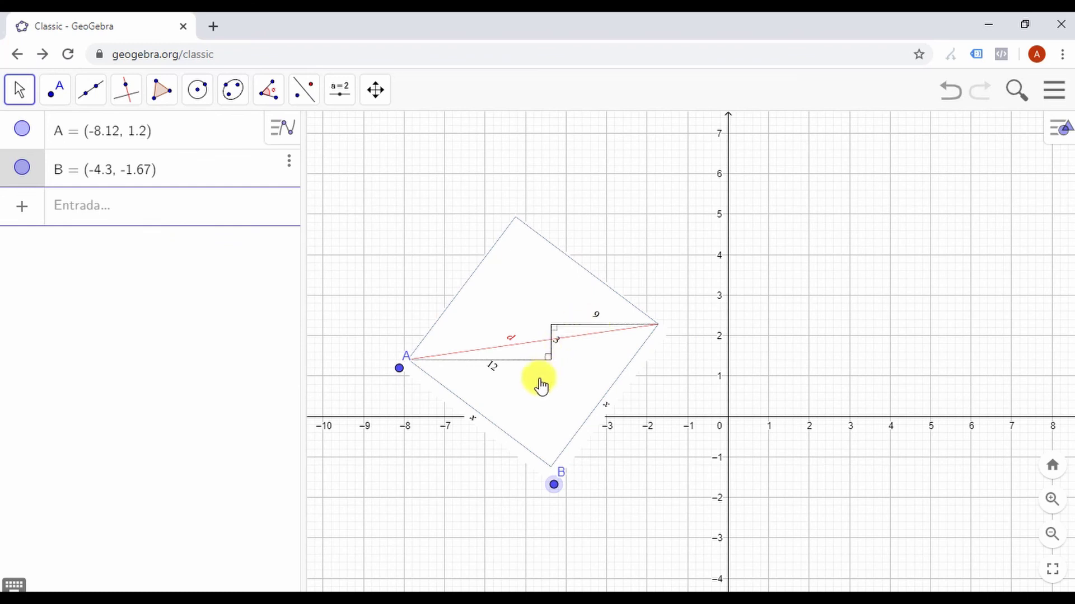
Step: Place a point at the intersection of the axes and another on the x-axis at (12, 0)
left_click_drag(829, 389, 707, 346)
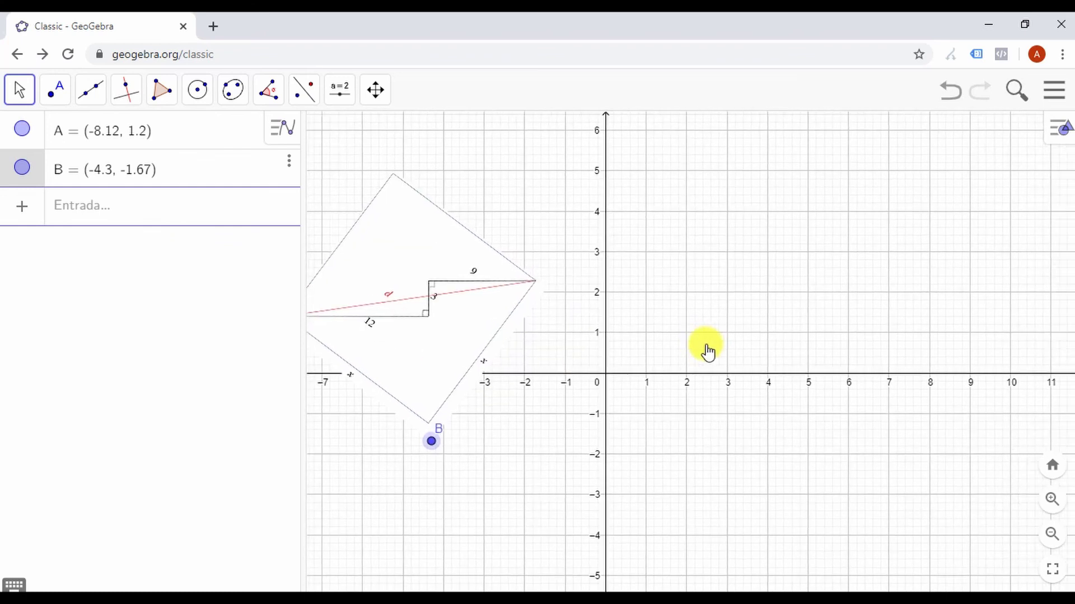
left_click(56, 92)
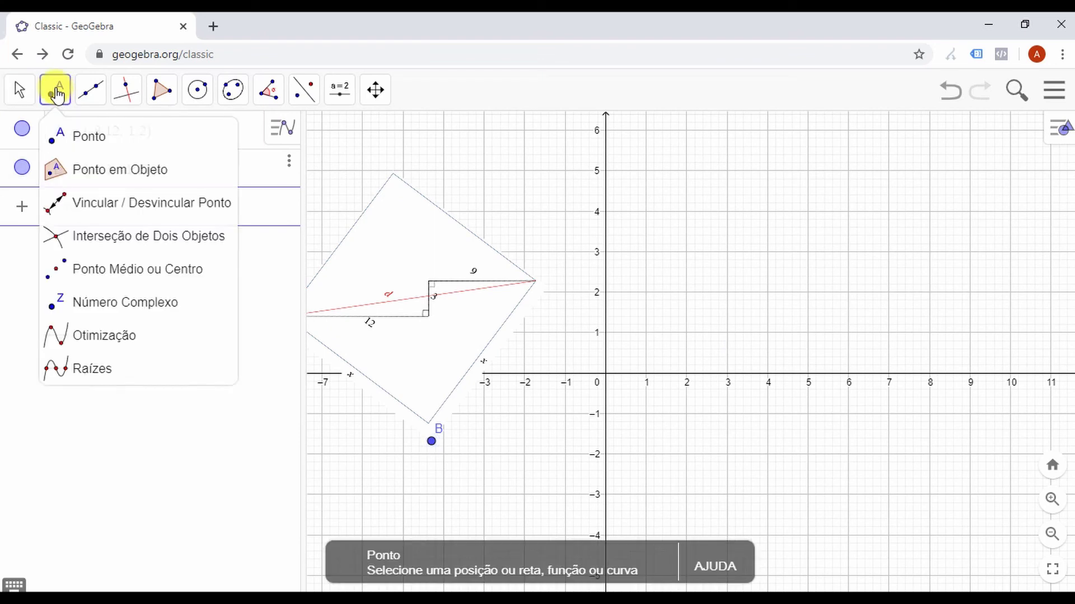
left_click(129, 142)
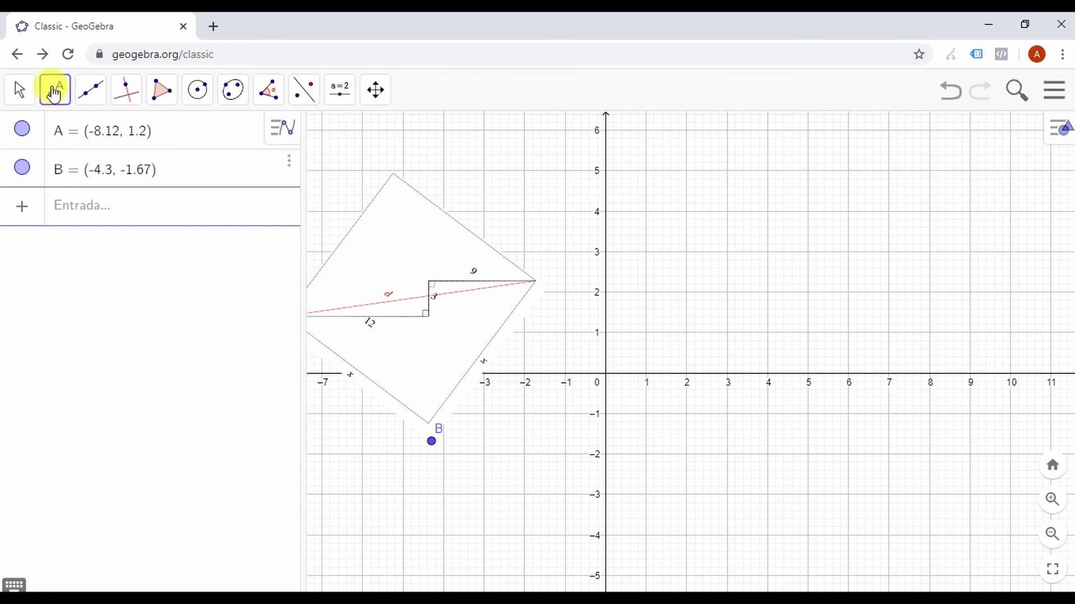
left_click(605, 374)
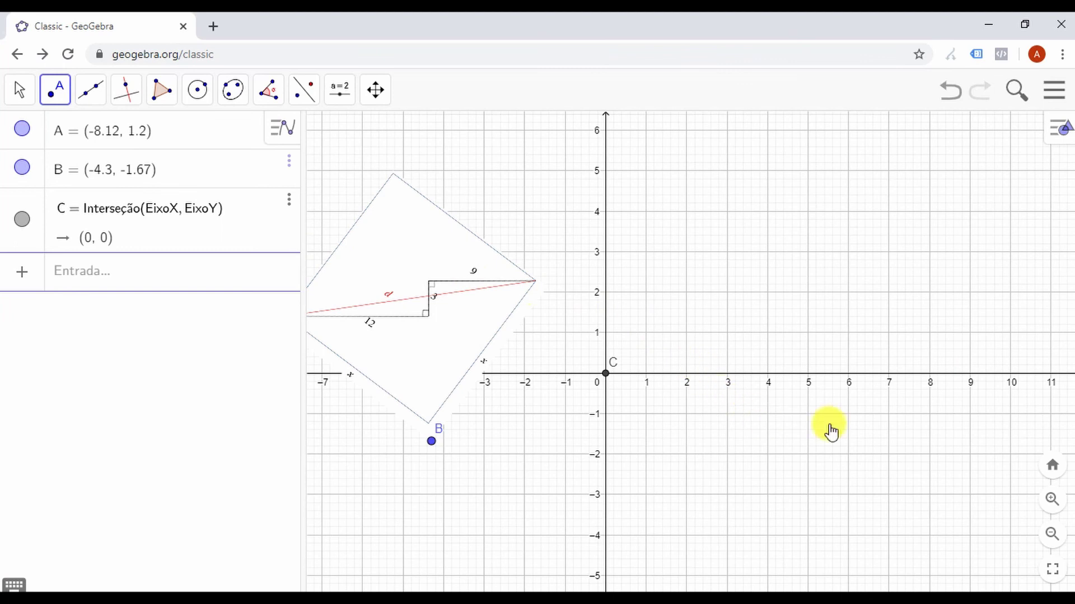
left_click_drag(827, 427, 645, 424)
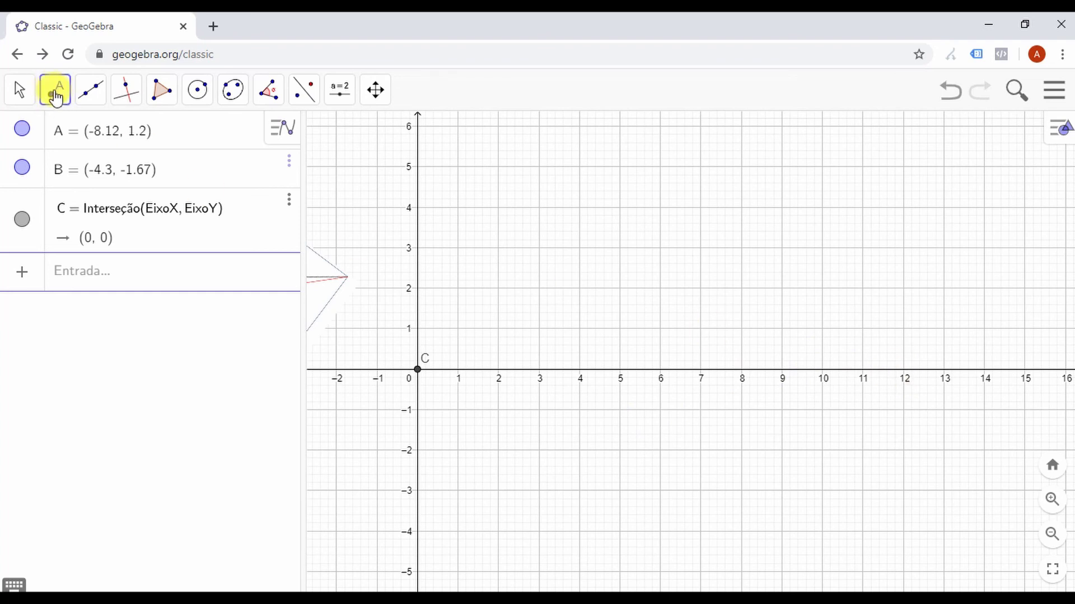
left_click(903, 369)
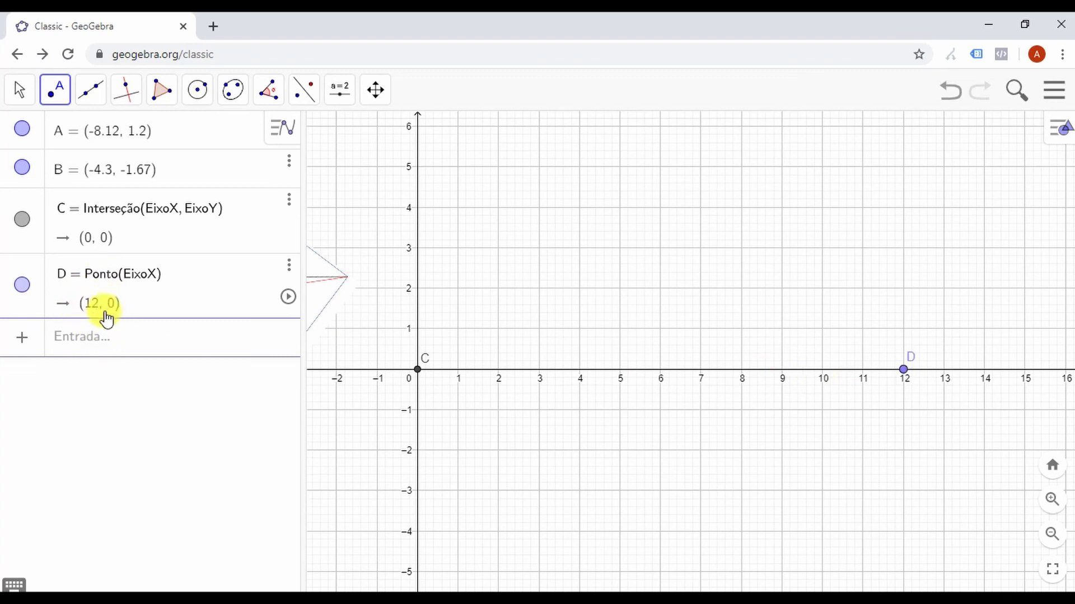
Step: Draw a segment along the x-axis from point C at the origin to point D at (12, 0)
scroll(468, 351, "up", 2)
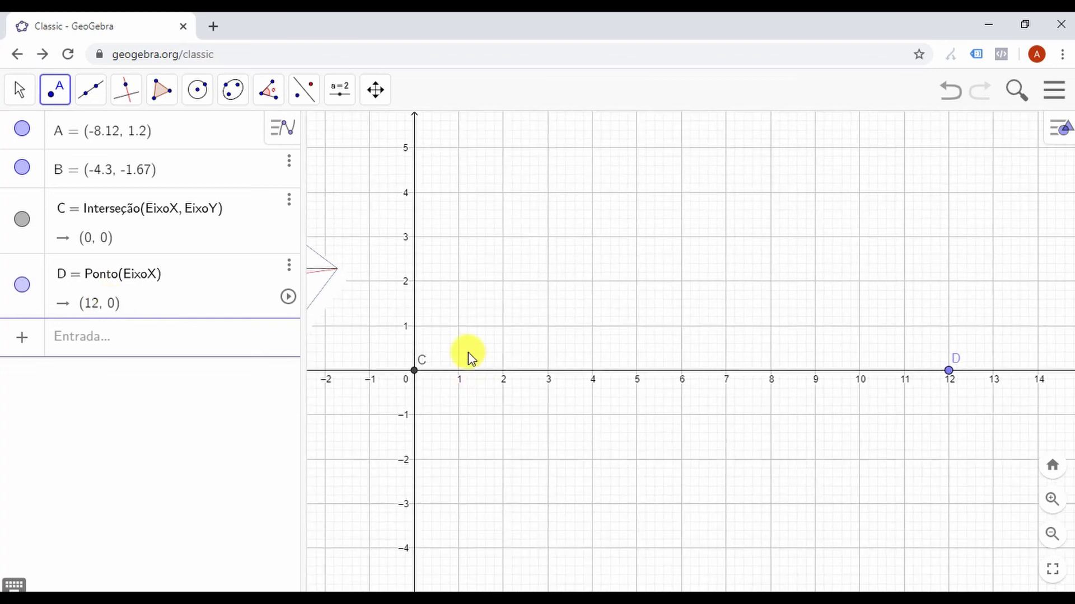
scroll(510, 388, "down", 3)
scroll(521, 392, "down", 5)
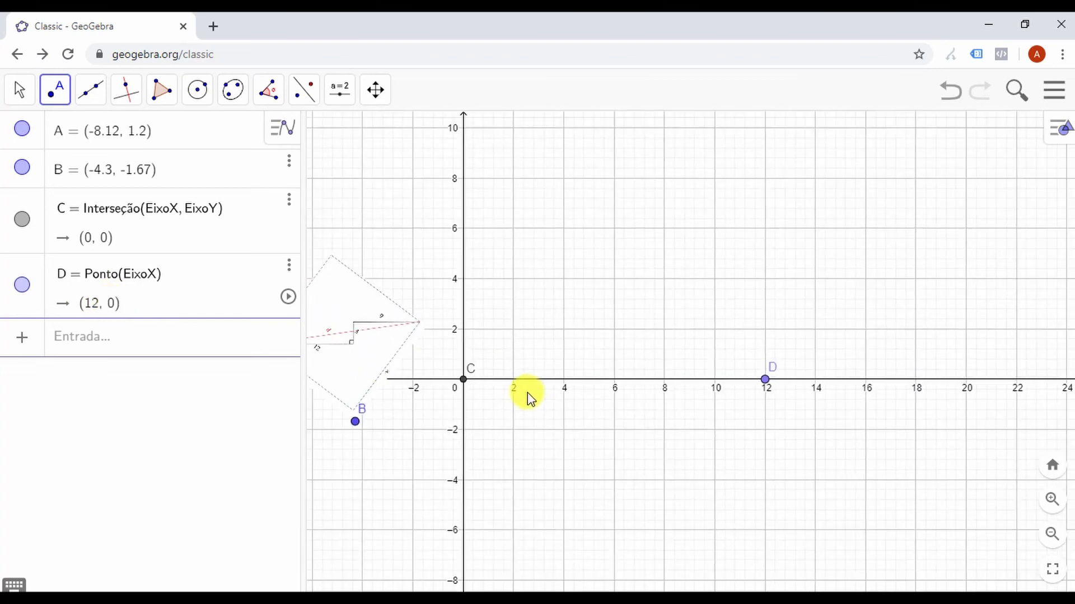
scroll(493, 403, "up", 3)
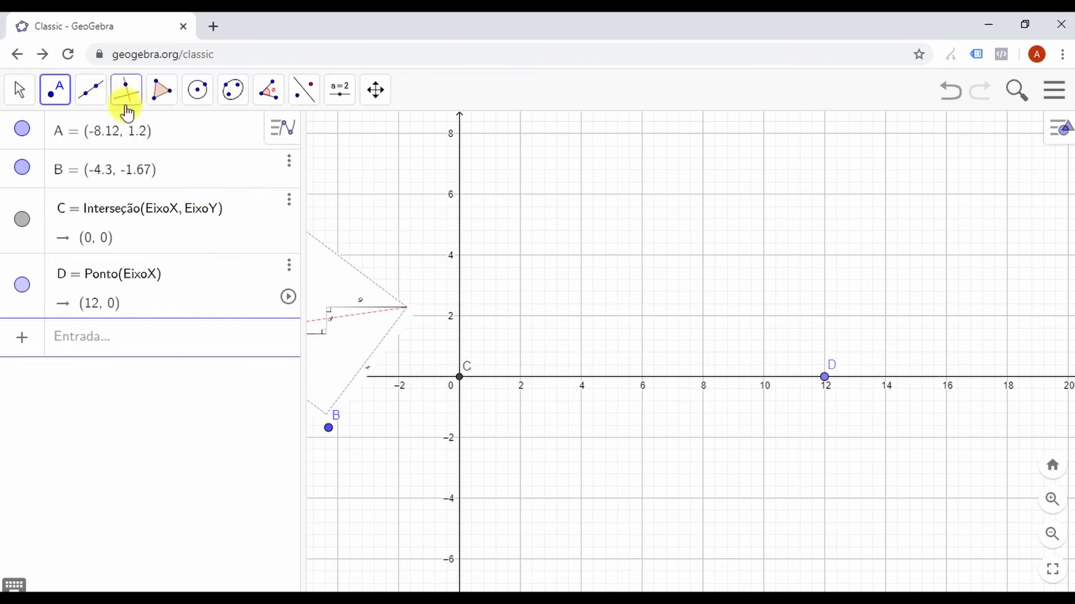
left_click(92, 90)
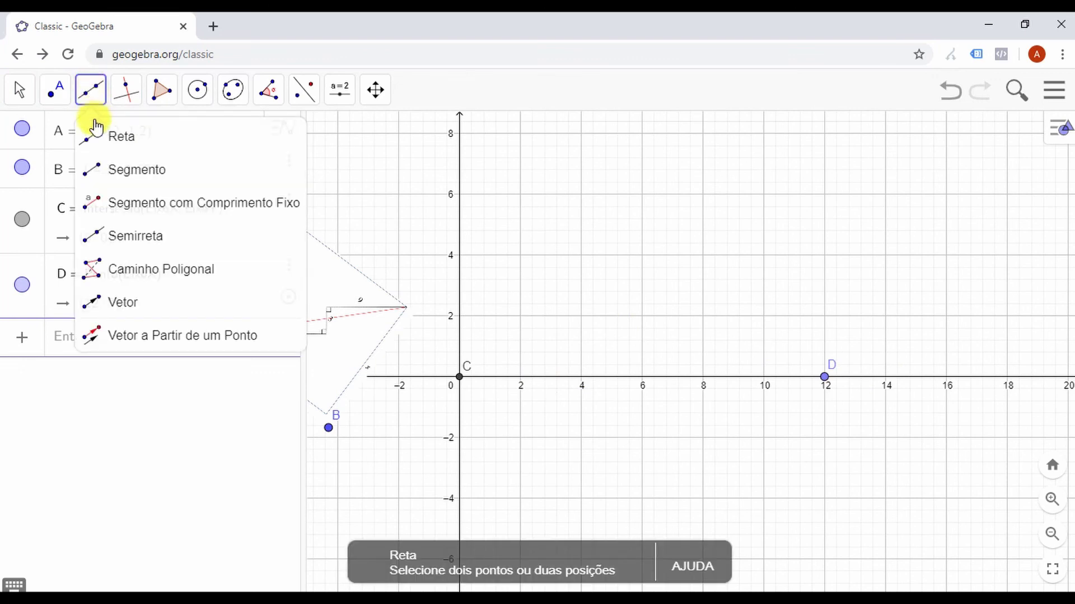
left_click(168, 170)
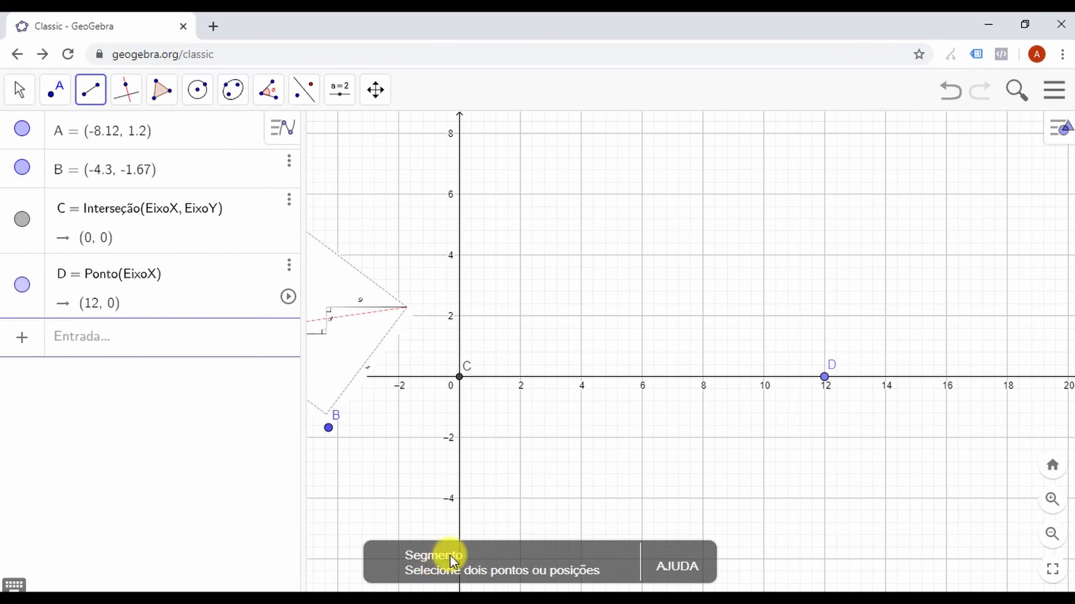
left_click(91, 89)
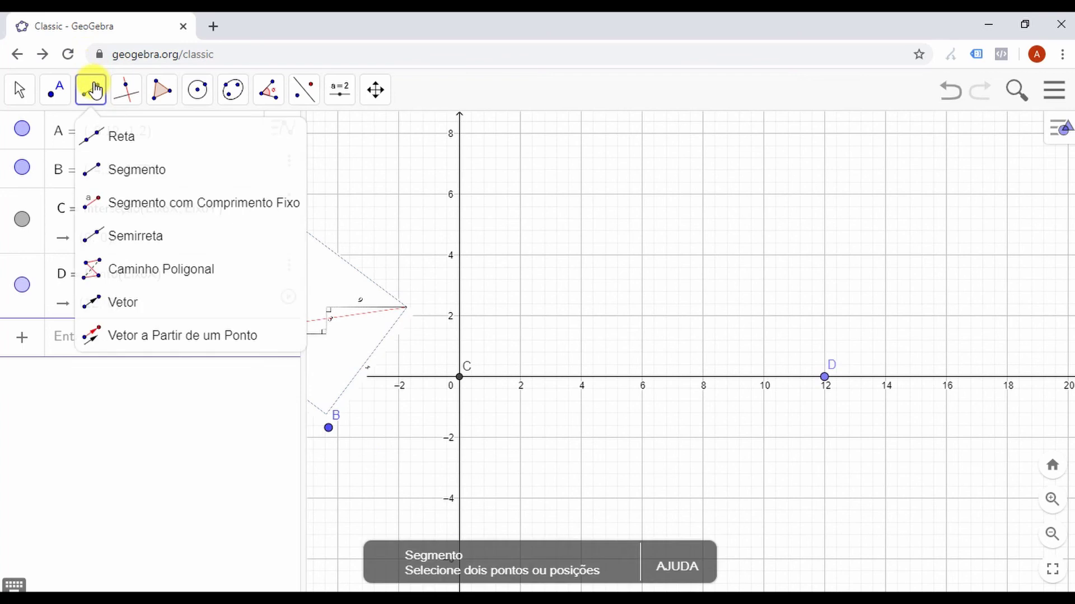
left_click(147, 171)
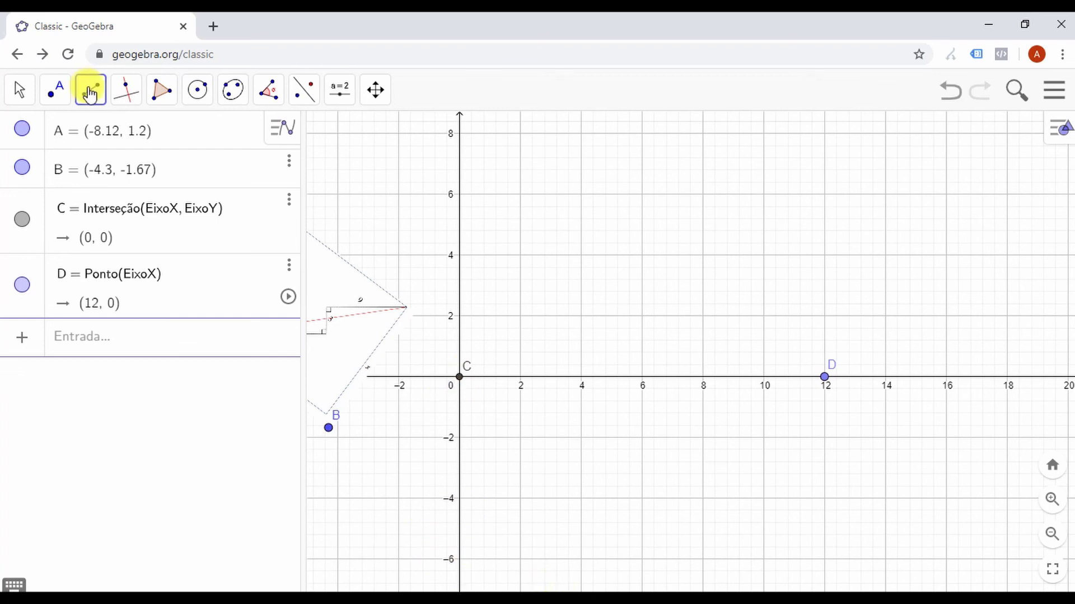
left_click(460, 378)
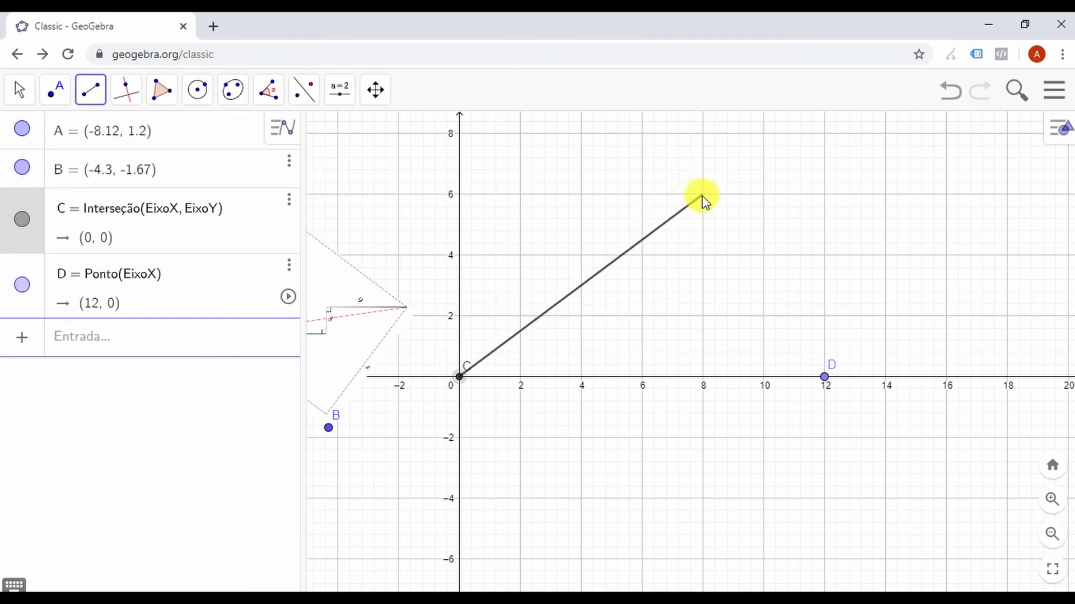
left_click(824, 378)
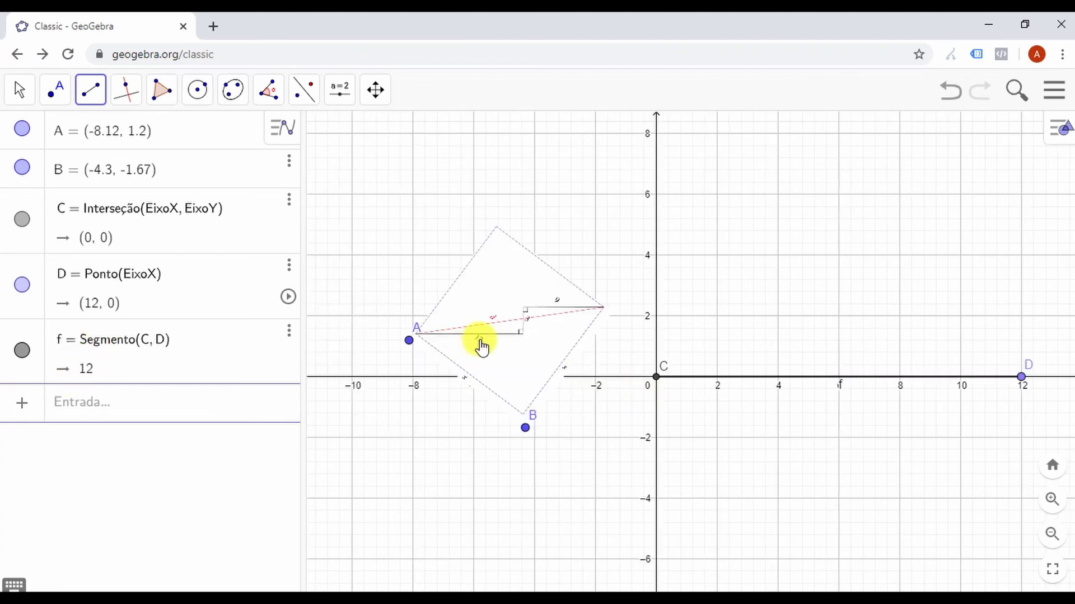
Step: Place a point at (12, 3), directly above point D
scroll(480, 341, "up", 3)
scroll(443, 333, "up", 2)
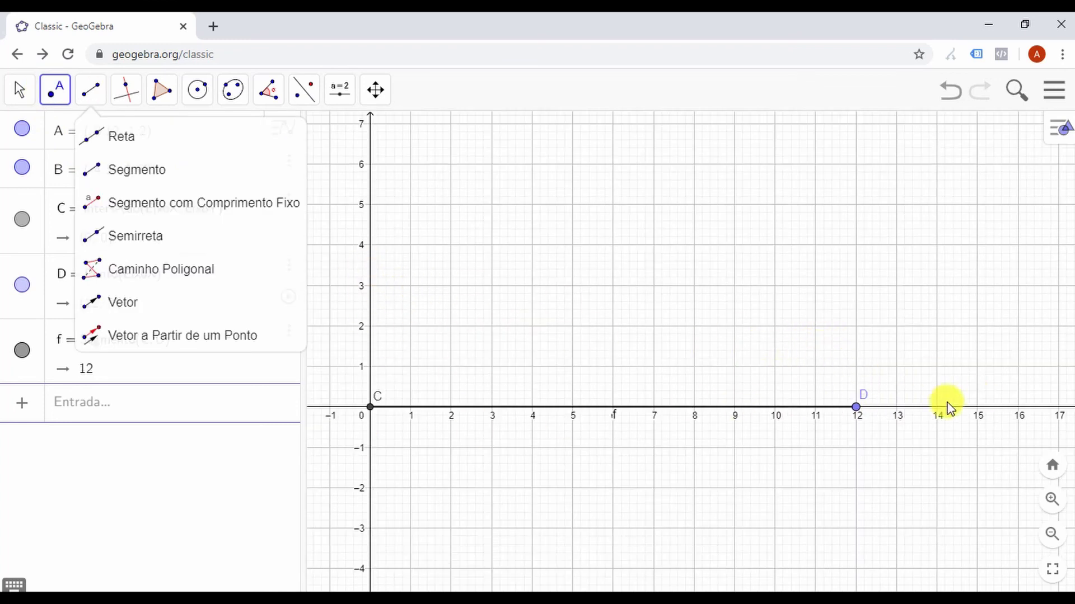
left_click(856, 286)
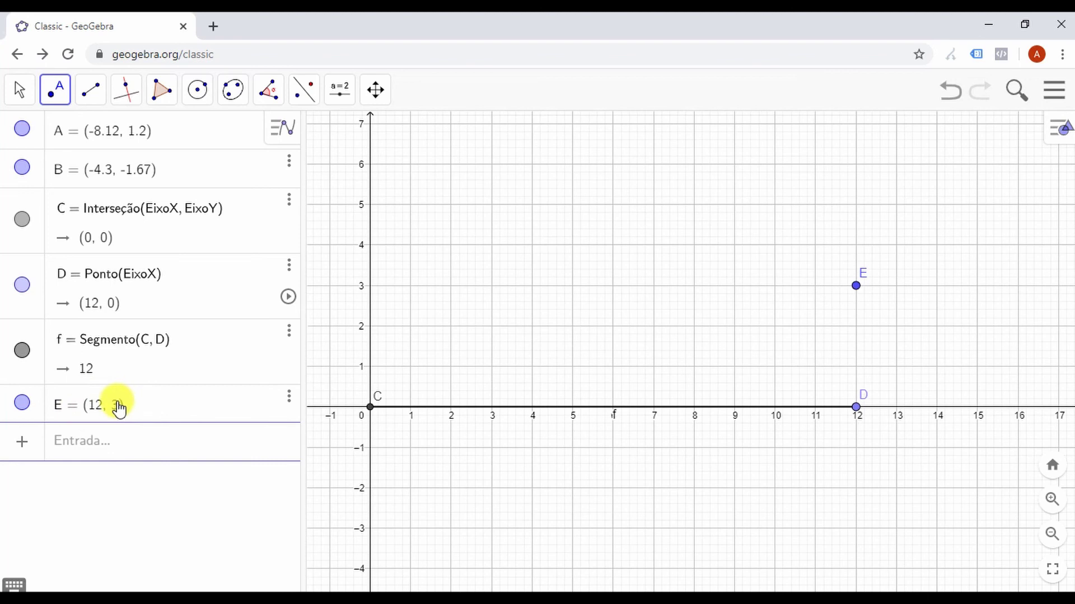
Step: Draw the vertical segment from point D at (12, 0) to point E at (12, 3)
left_click(91, 89)
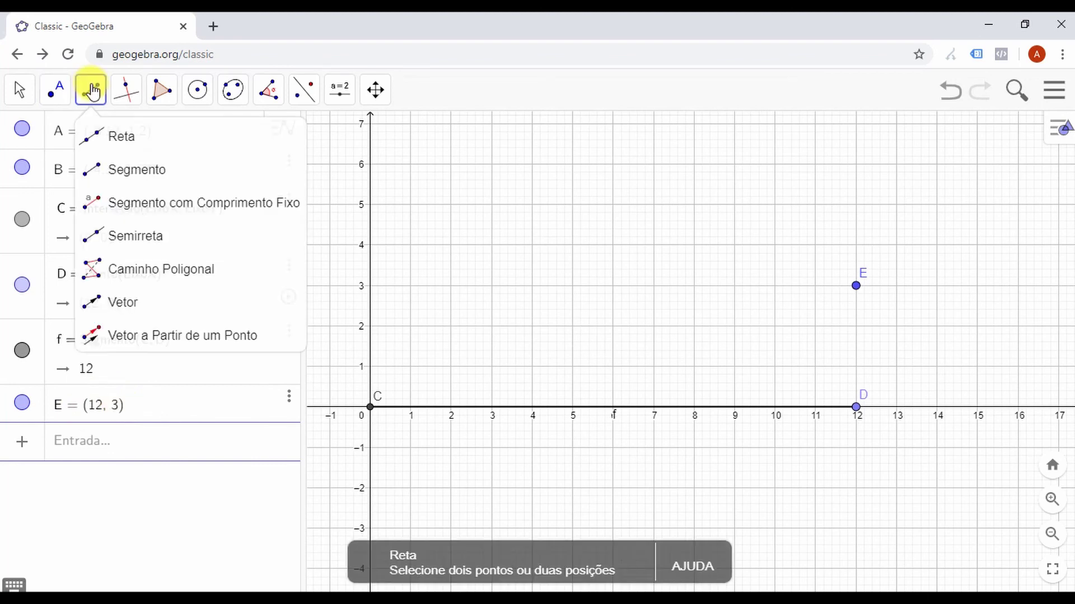
left_click(136, 170)
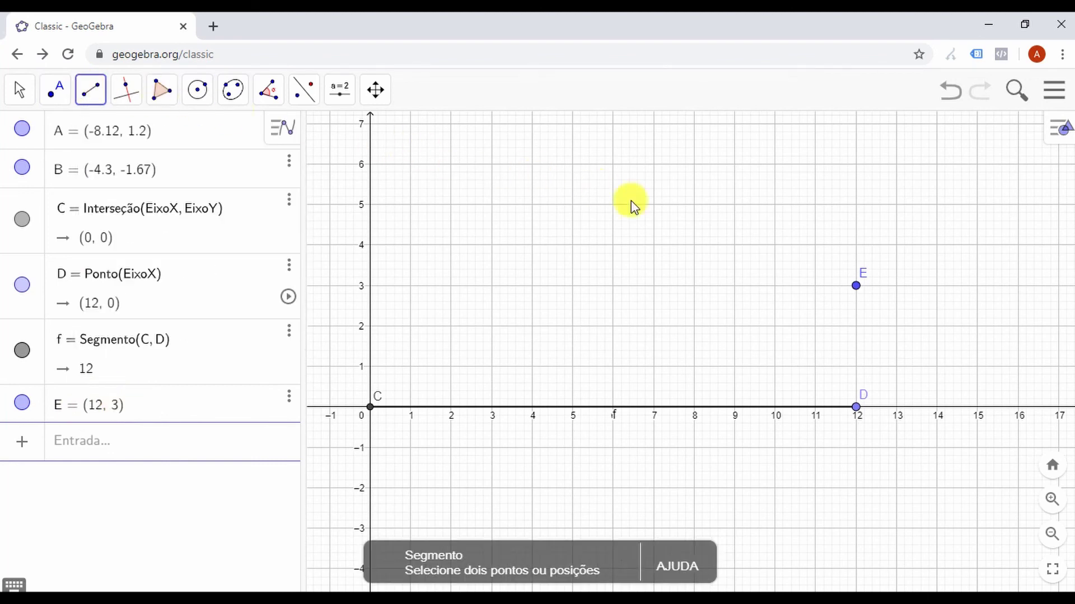
left_click(95, 92)
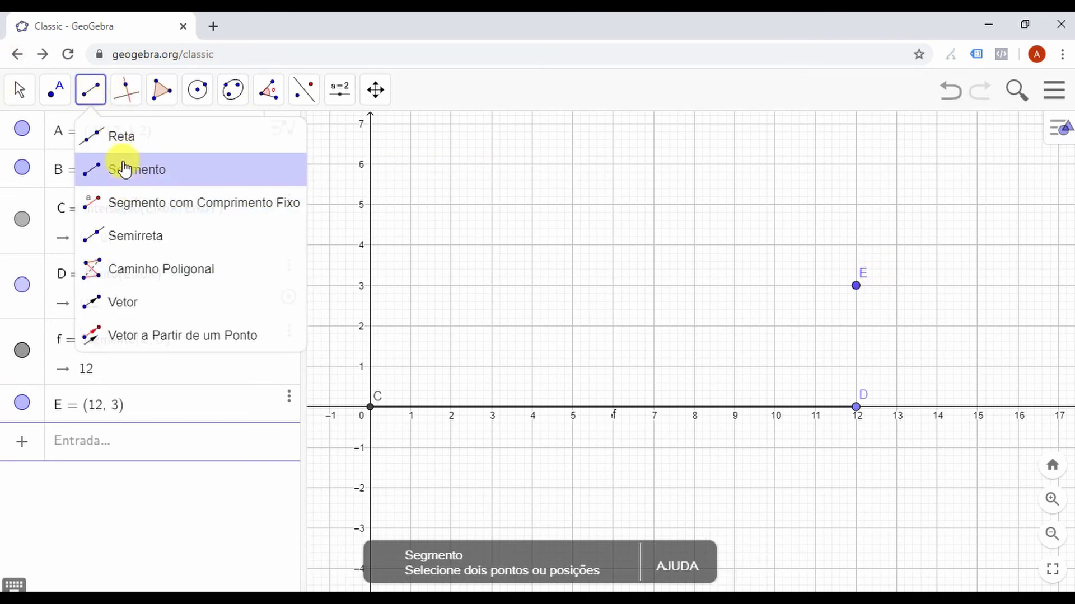
left_click(92, 88)
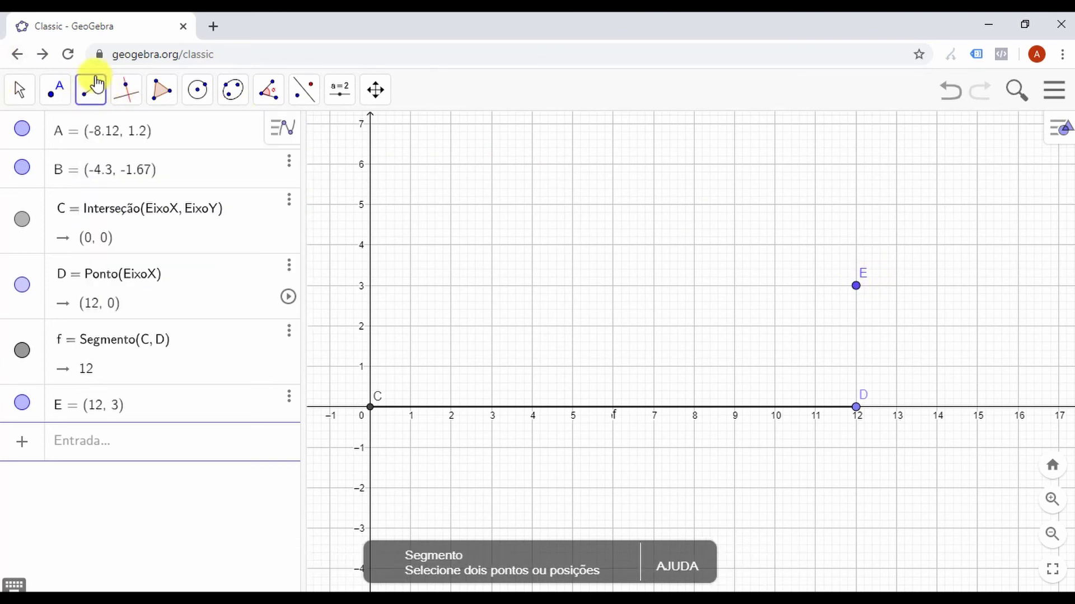
left_click(92, 90)
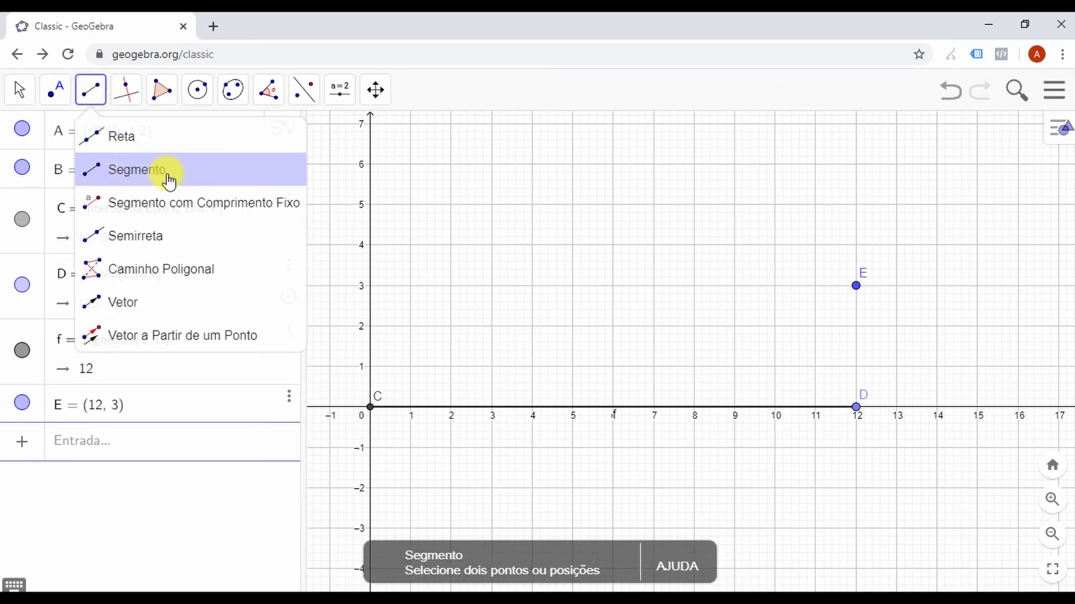
left_click(90, 93)
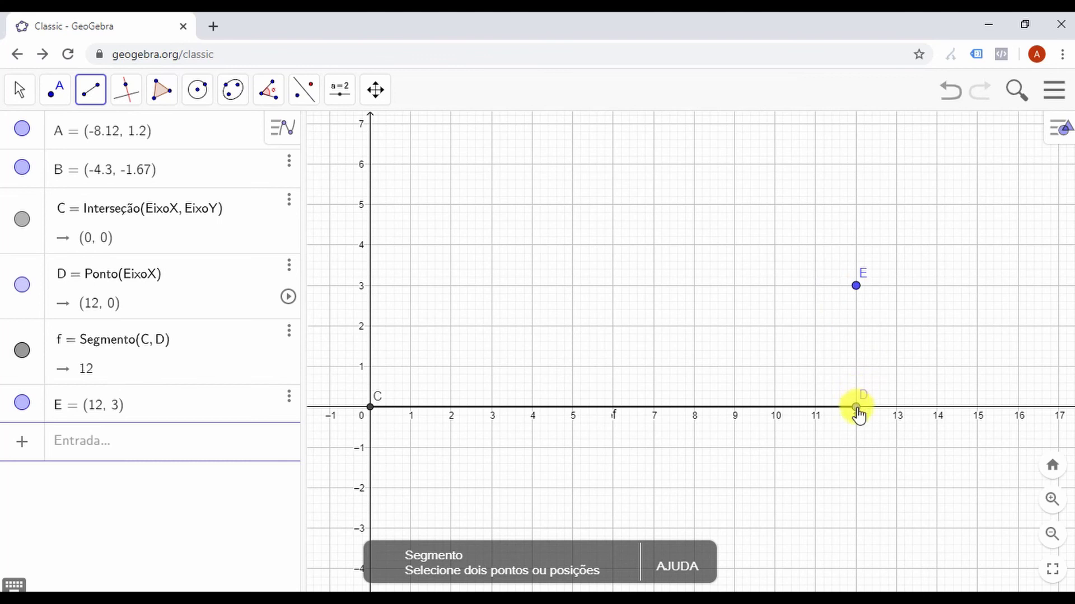
left_click(856, 407)
left_click(856, 286)
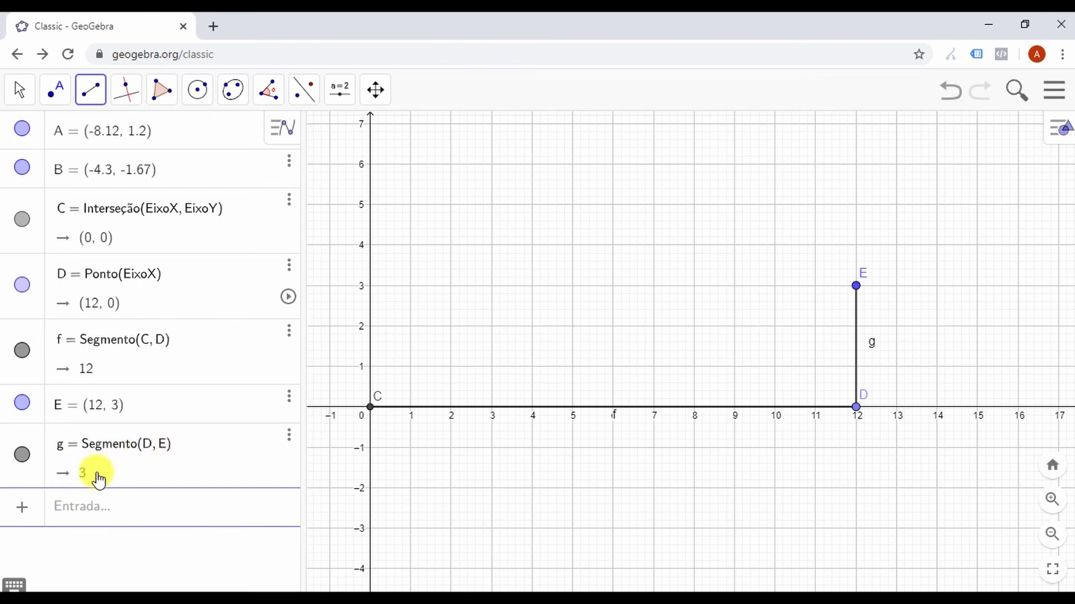
Step: Place a point at (21, 3), 9 units to the right of point E
scroll(912, 315, "down", 6)
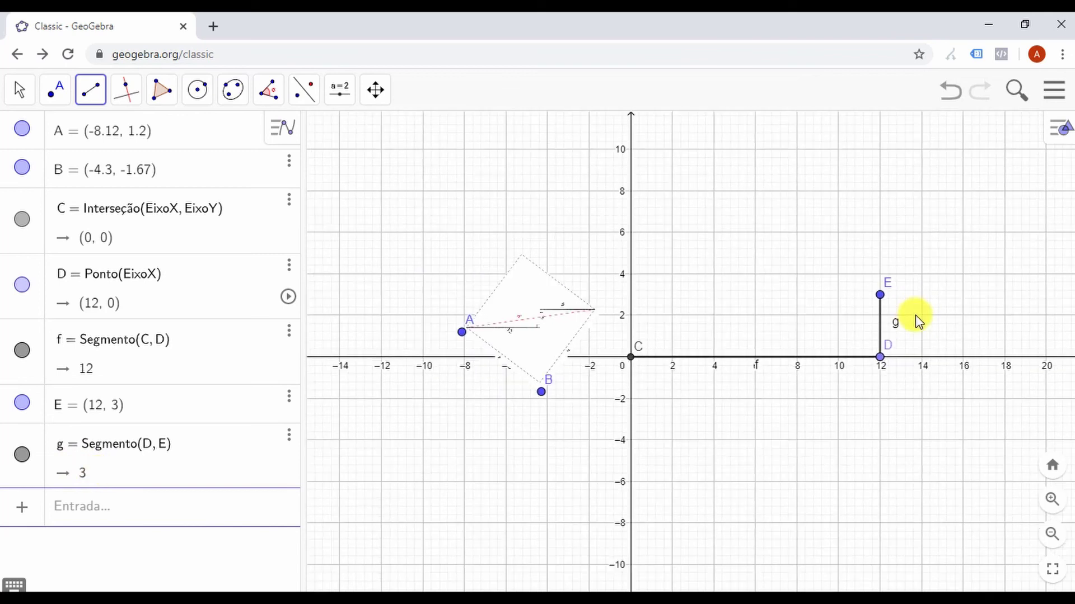
left_click(48, 89)
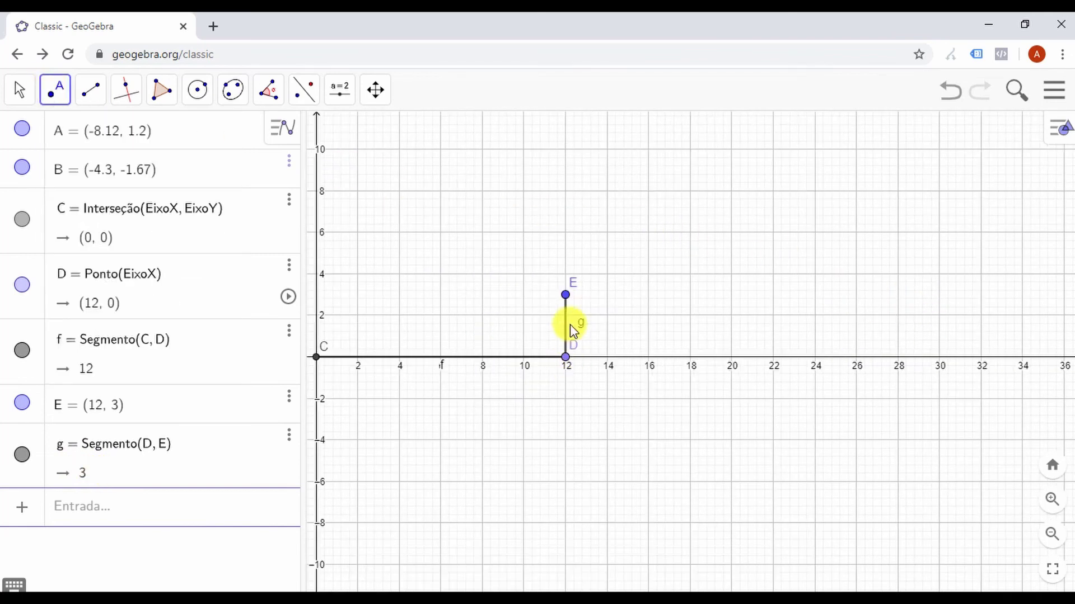
scroll(571, 297, "up", 2)
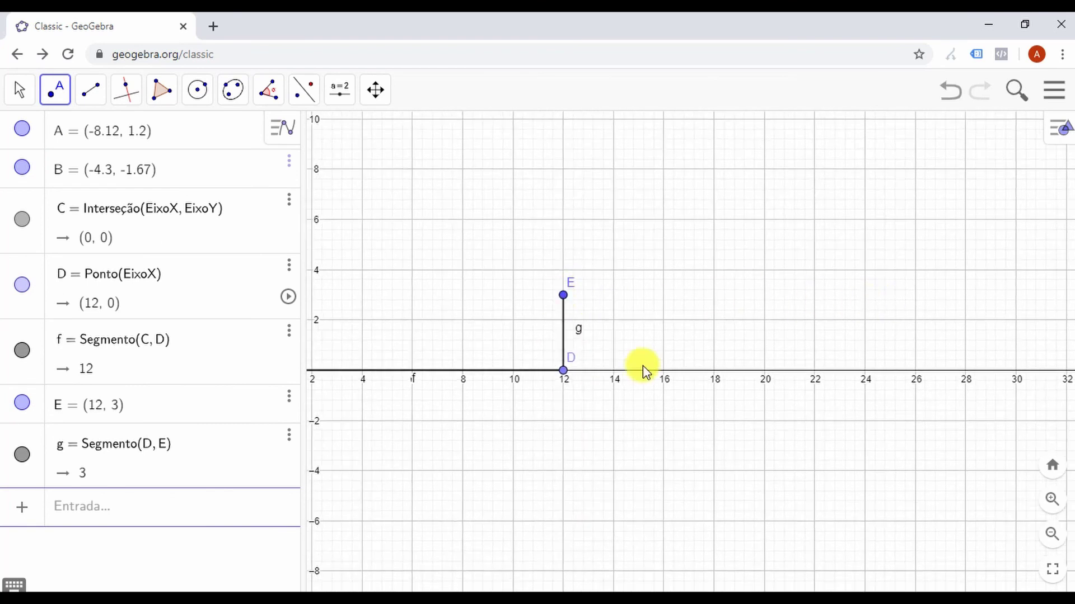
scroll(786, 378, "up", 4)
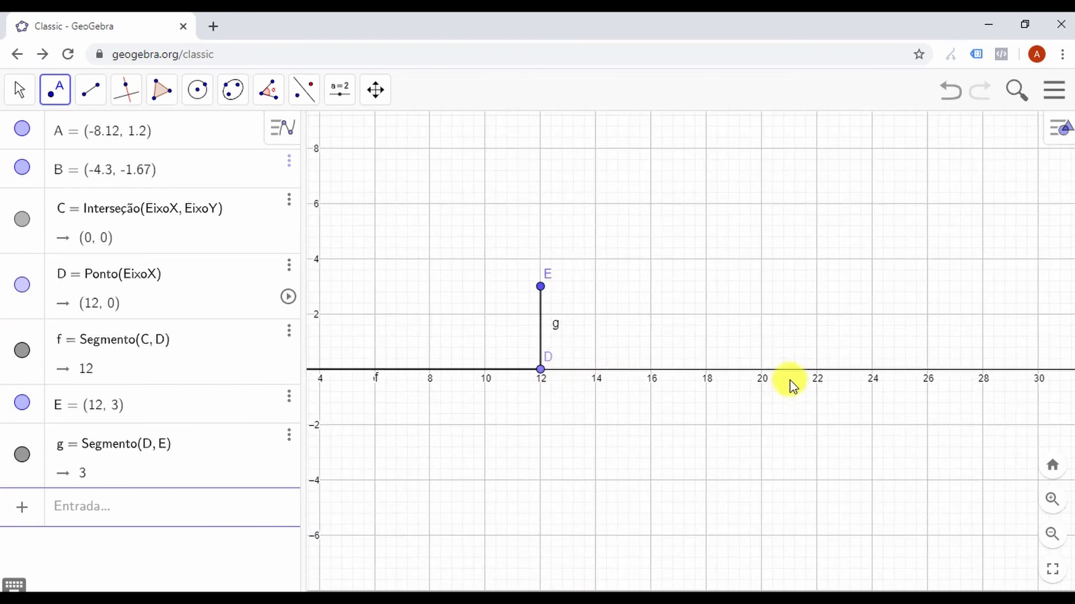
scroll(786, 378, "up", 1)
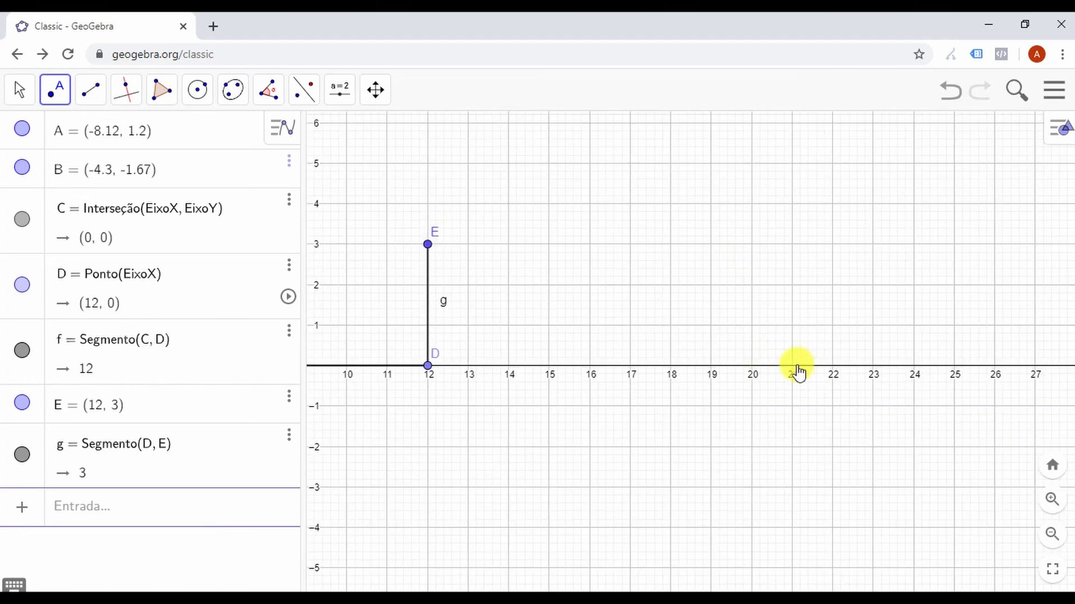
left_click(791, 245)
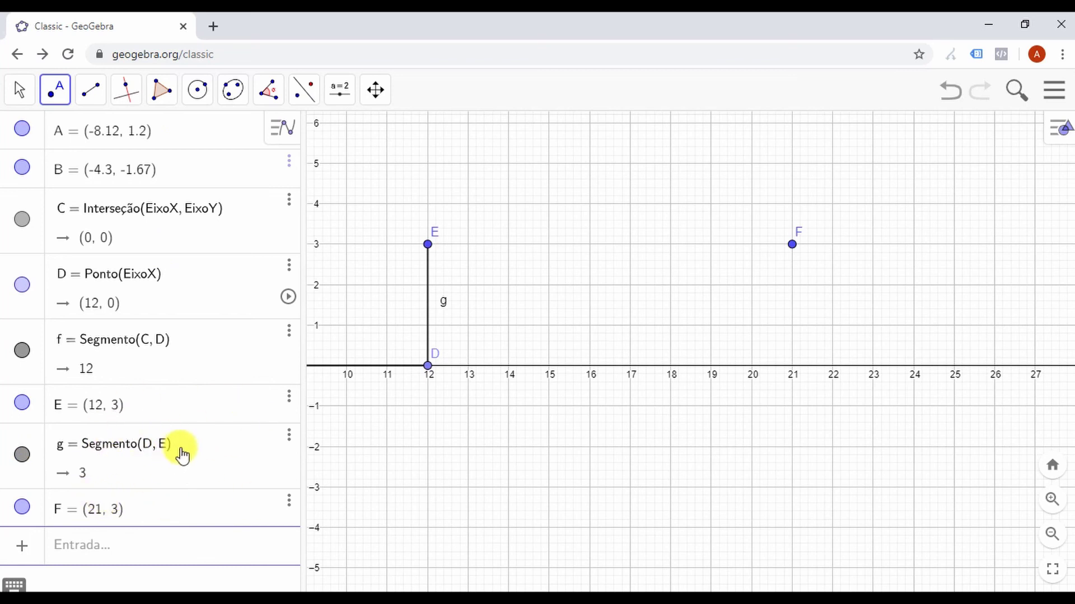
Step: Draw the horizontal segment from point E at (12, 3) to point F at (21, 3)
left_click(89, 91)
left_click(428, 245)
left_click(791, 245)
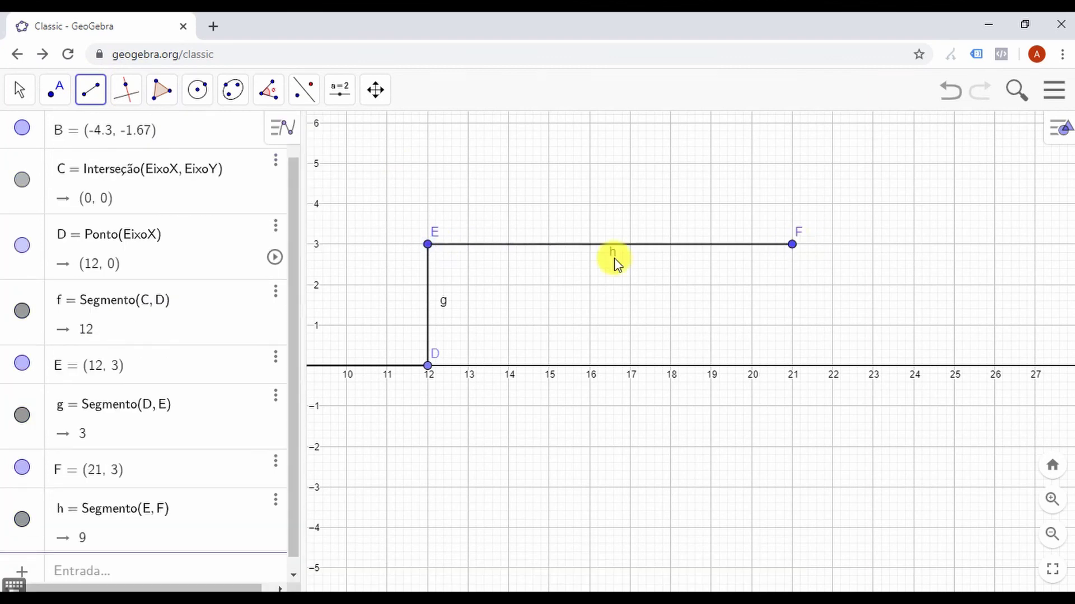
scroll(454, 244, "down", 4)
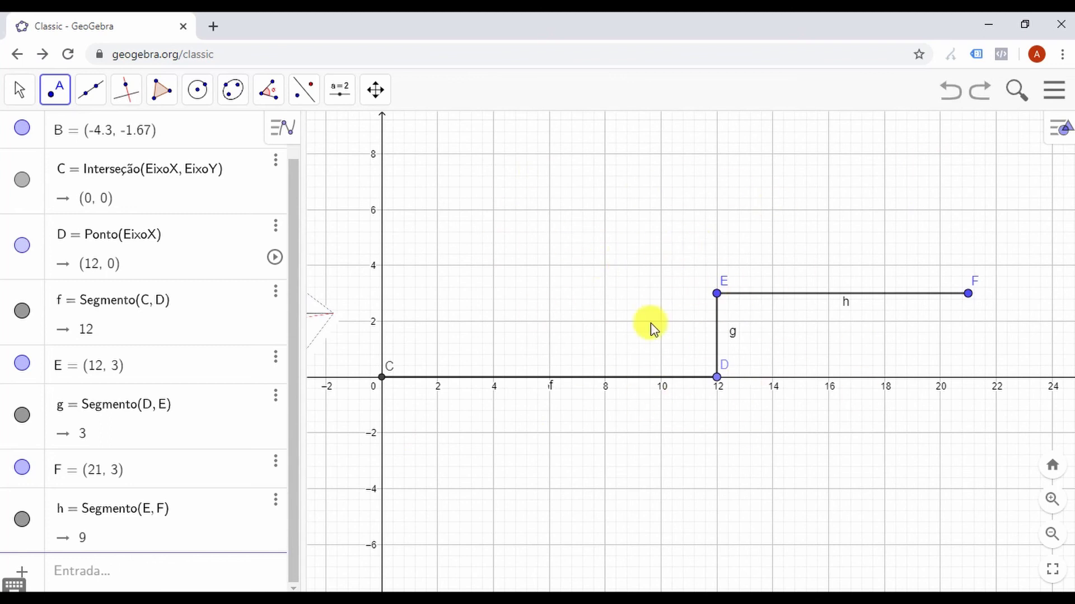
Step: Hide the coordinate axes in the graphics view
left_click(1061, 133)
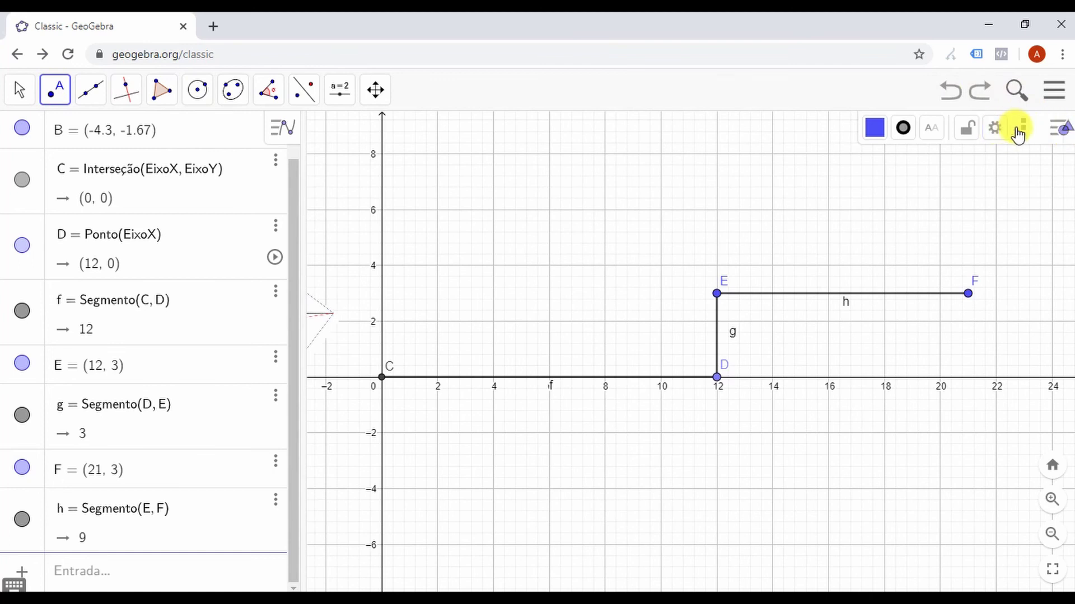
left_click(19, 93)
left_click(18, 91)
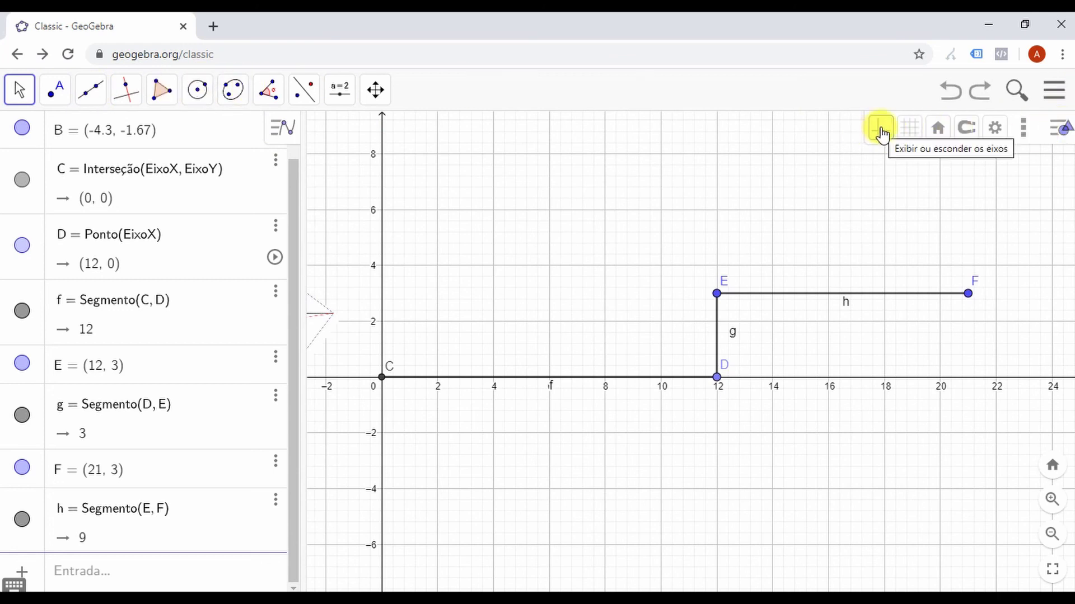
left_click(1064, 133)
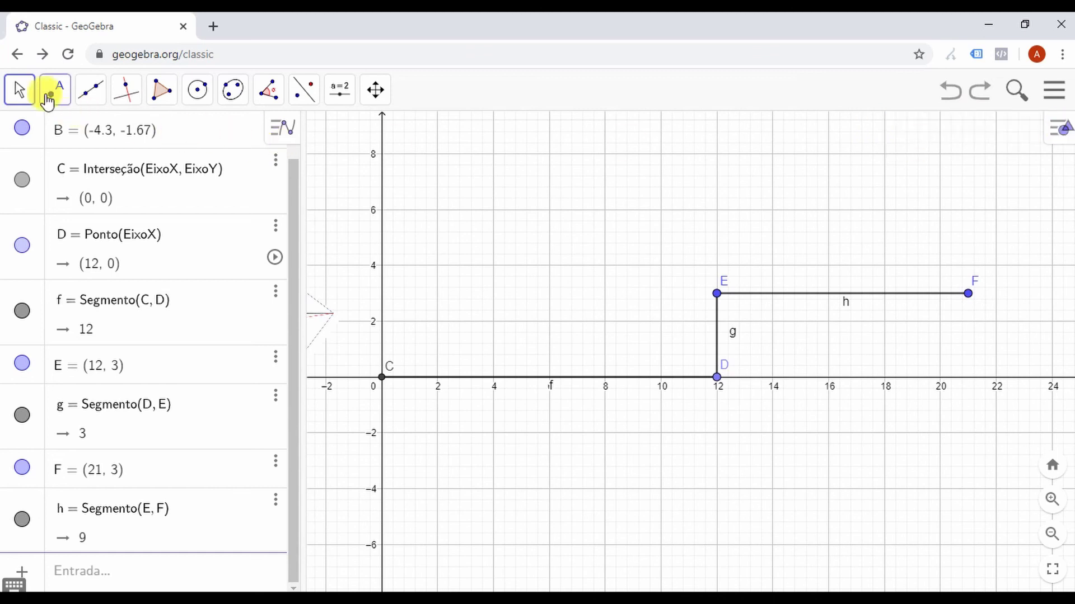
left_click(1062, 132)
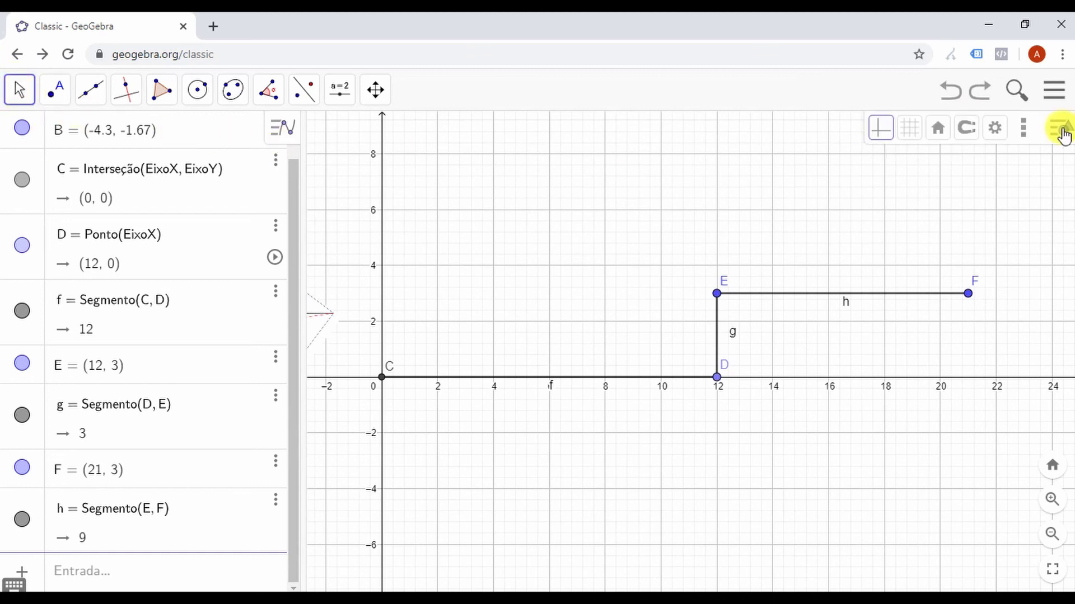
left_click(881, 129)
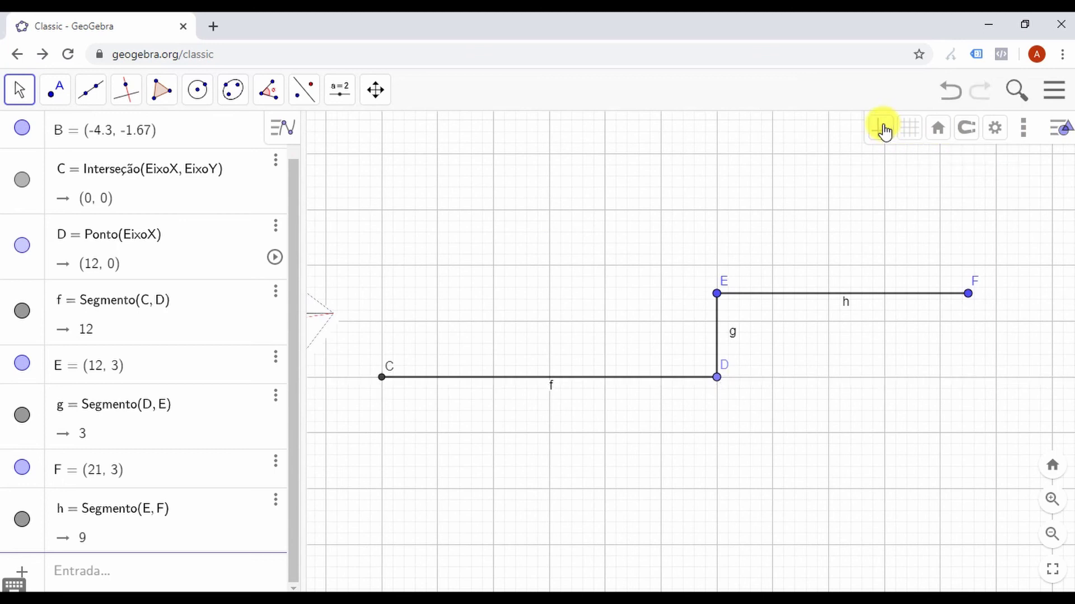
left_click(882, 130)
left_click(881, 130)
Step: Turn off the grid in the graphics view
left_click(910, 135)
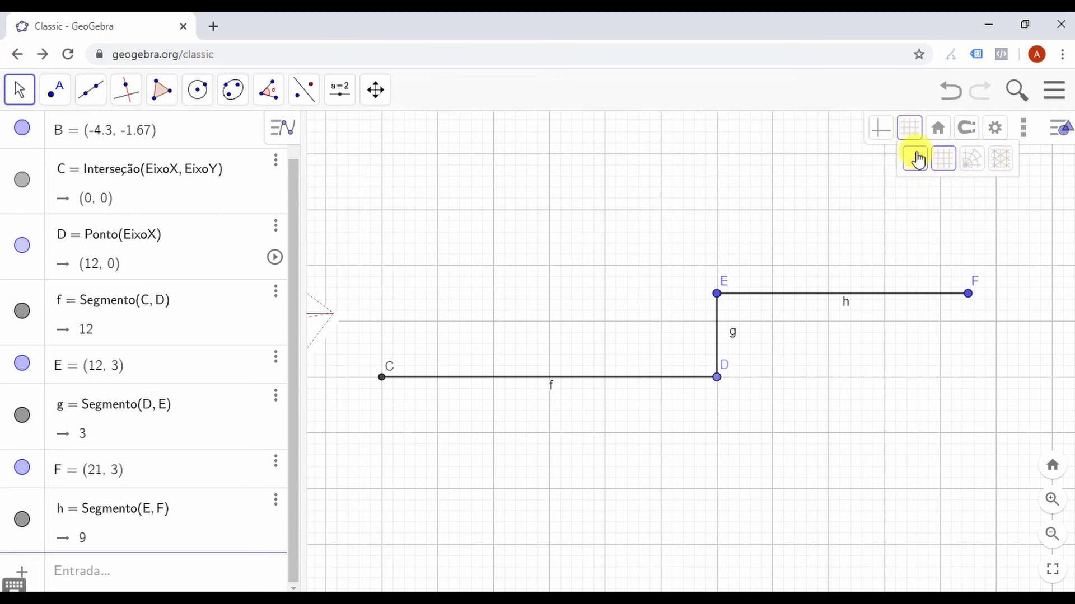
left_click(916, 163)
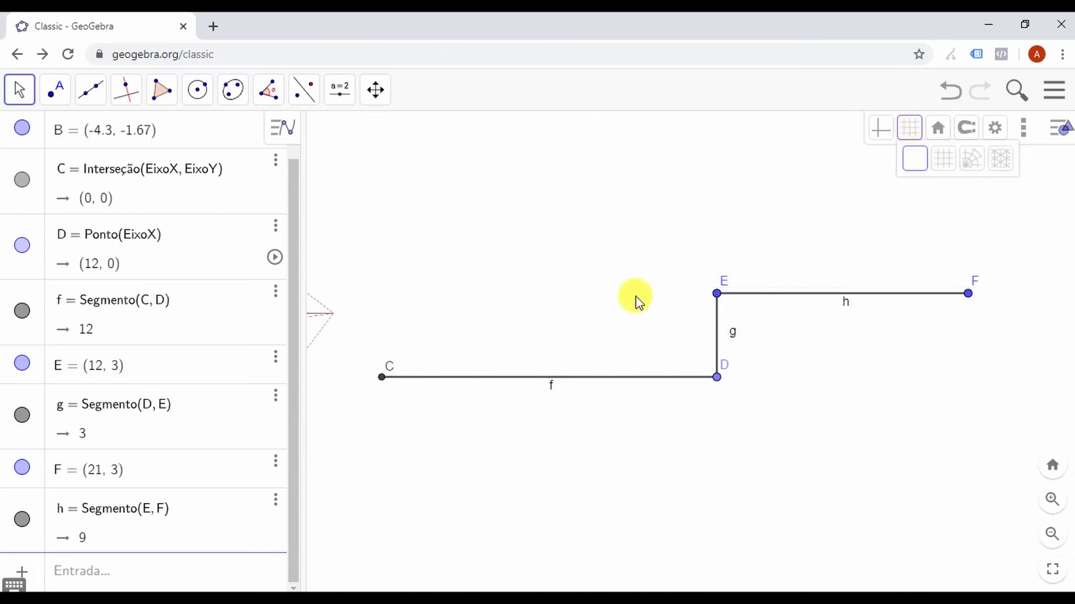
left_click(1060, 130)
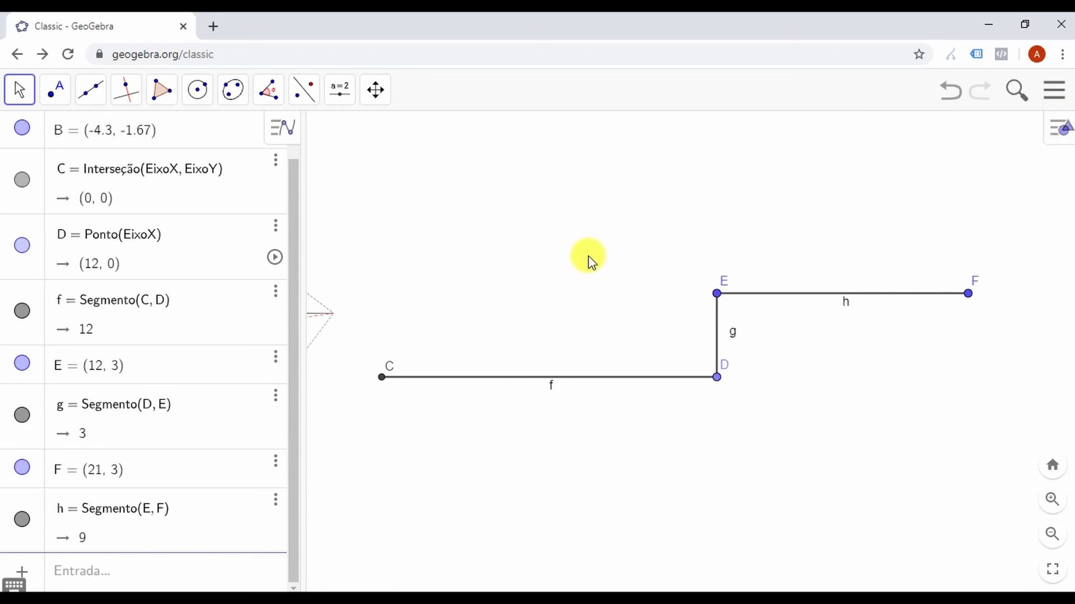
Step: Place three free points above segment CD, at about (7.1, 7.08), (9.79, 5.69) and (7.61, 4.05)
left_click(56, 90)
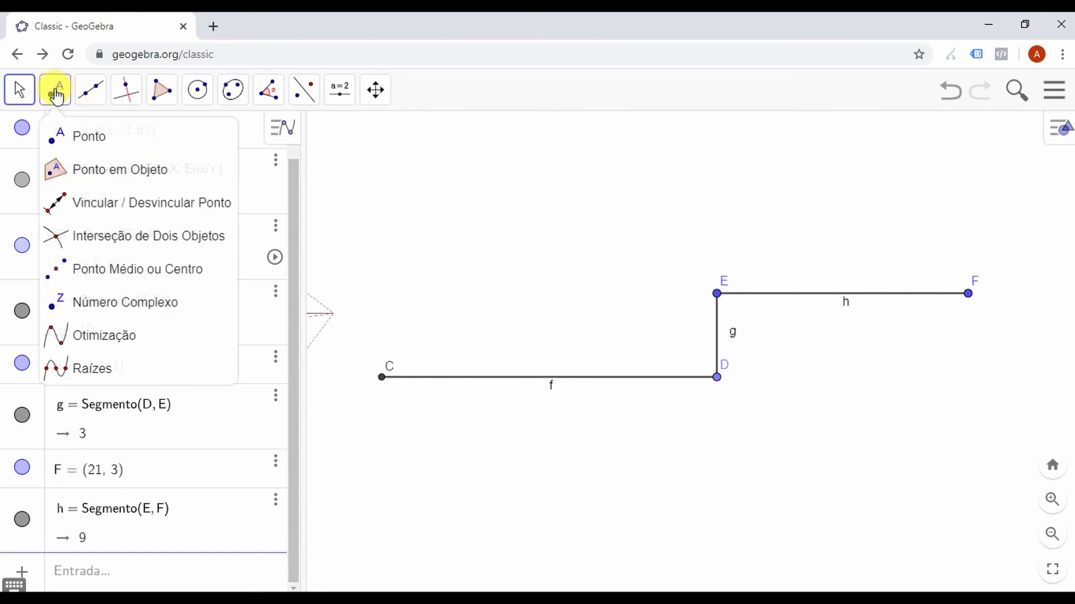
left_click(126, 89)
left_click(580, 180)
left_click(655, 218)
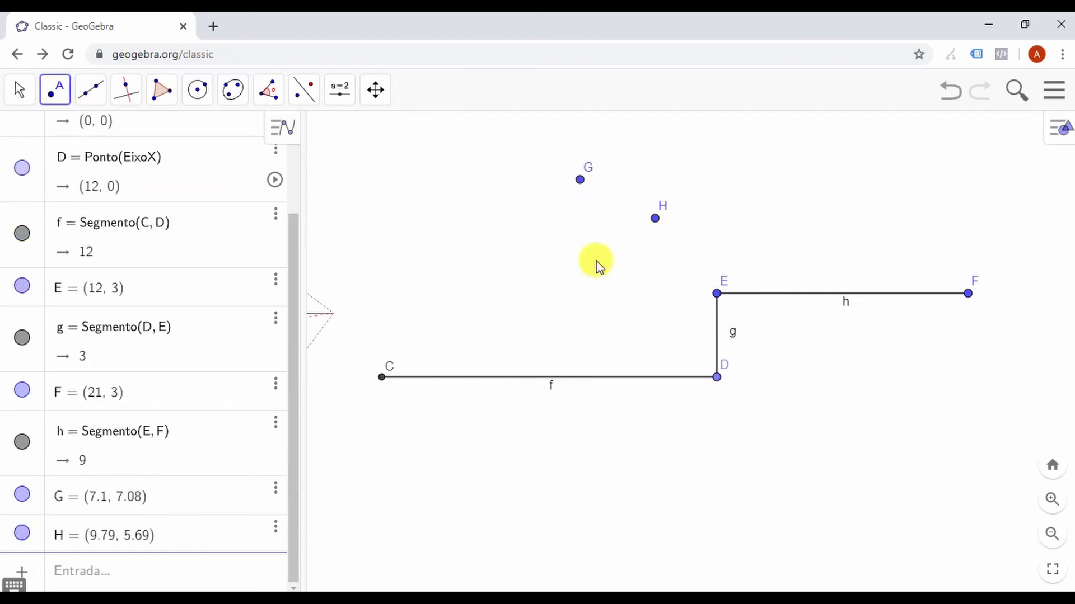
left_click(594, 264)
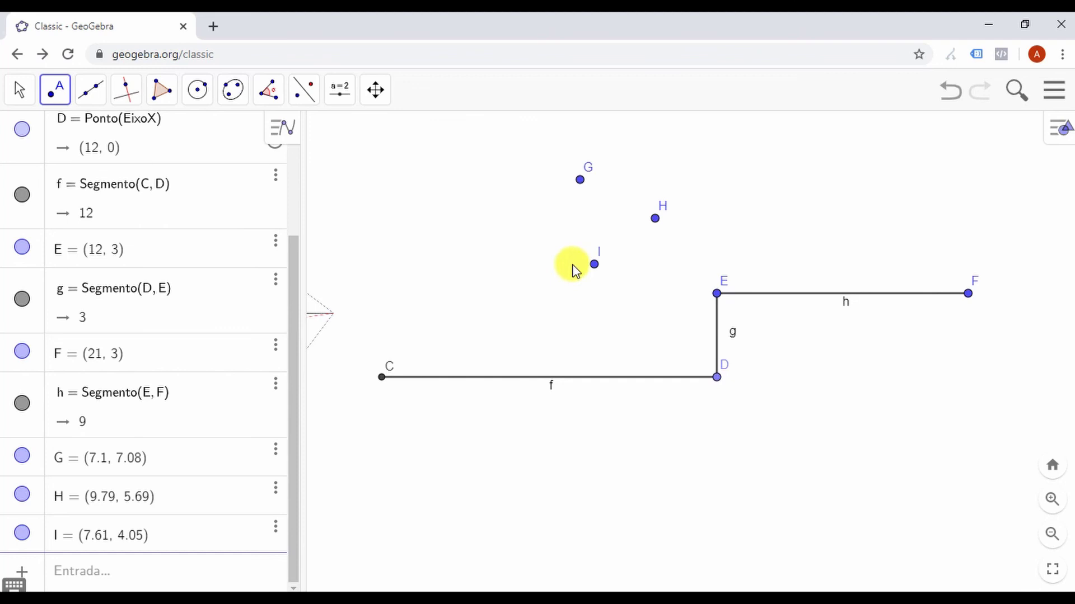
Step: Undo the three free points above the segments and redo the first two of them
left_click(952, 92)
left_click(952, 92)
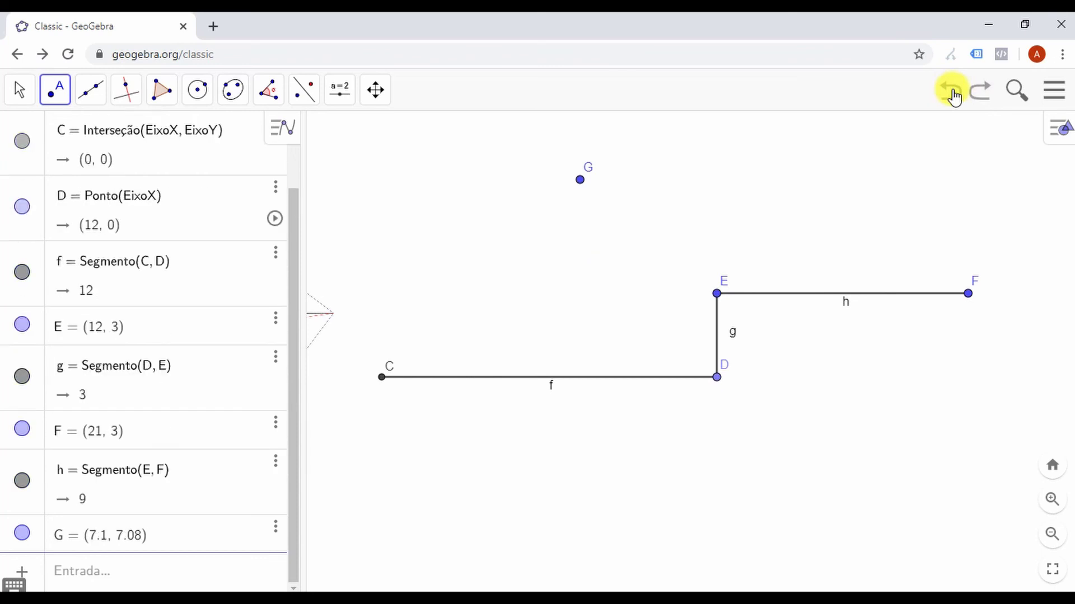
left_click(952, 93)
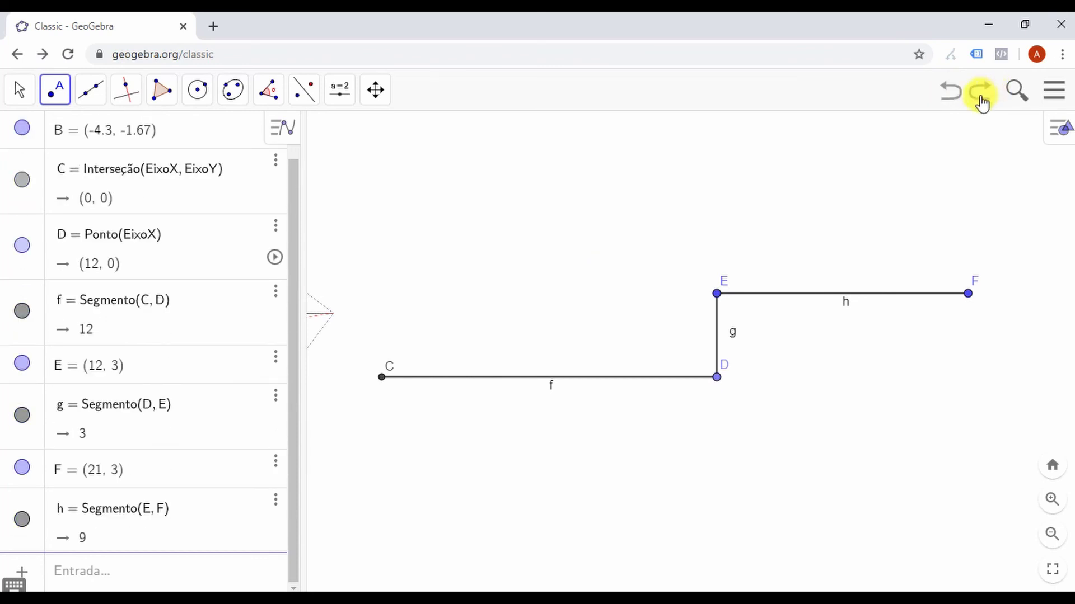
left_click(981, 95)
left_click(981, 100)
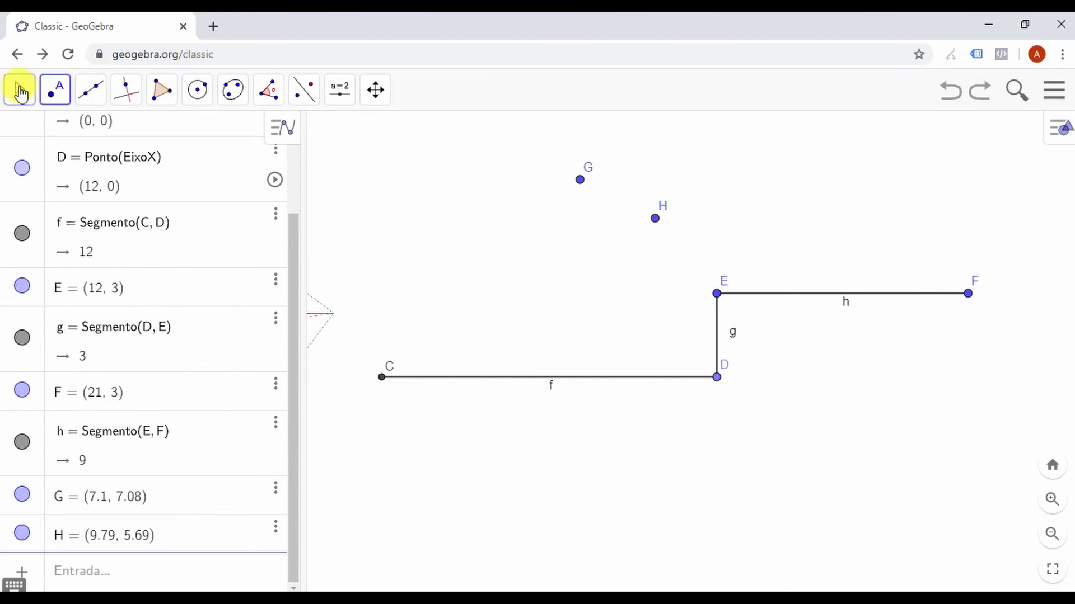
Step: Select the two free points G and H together and delete them
left_click(21, 91)
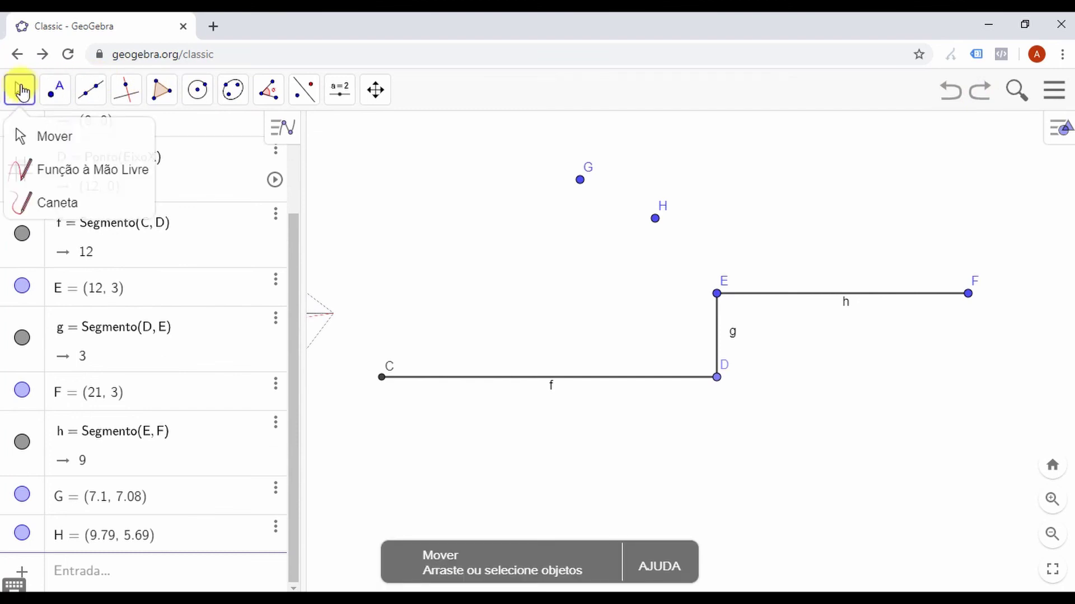
left_click(90, 89)
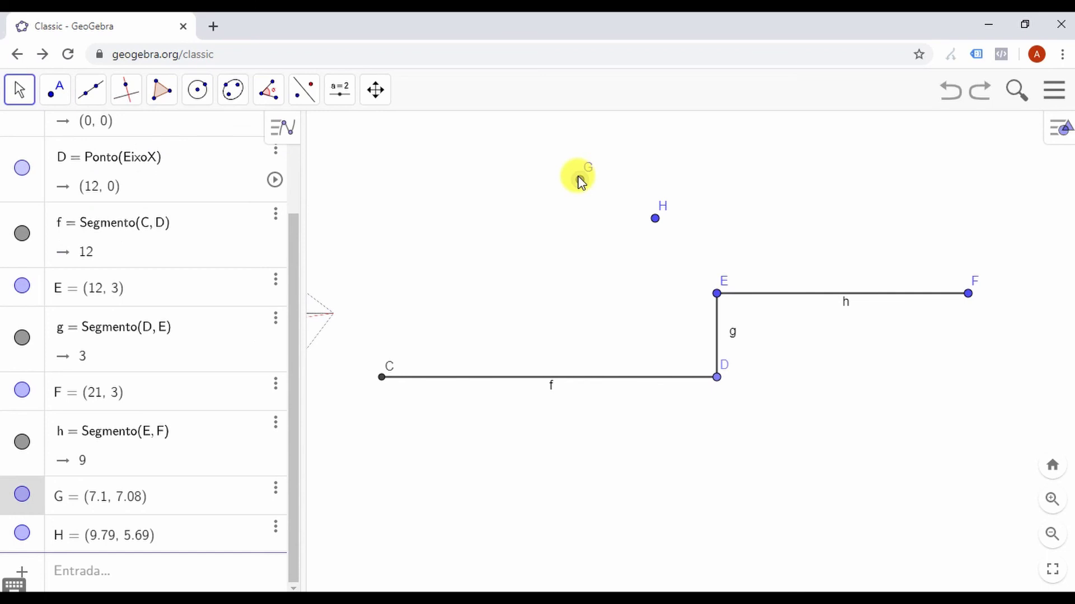
left_click(609, 179)
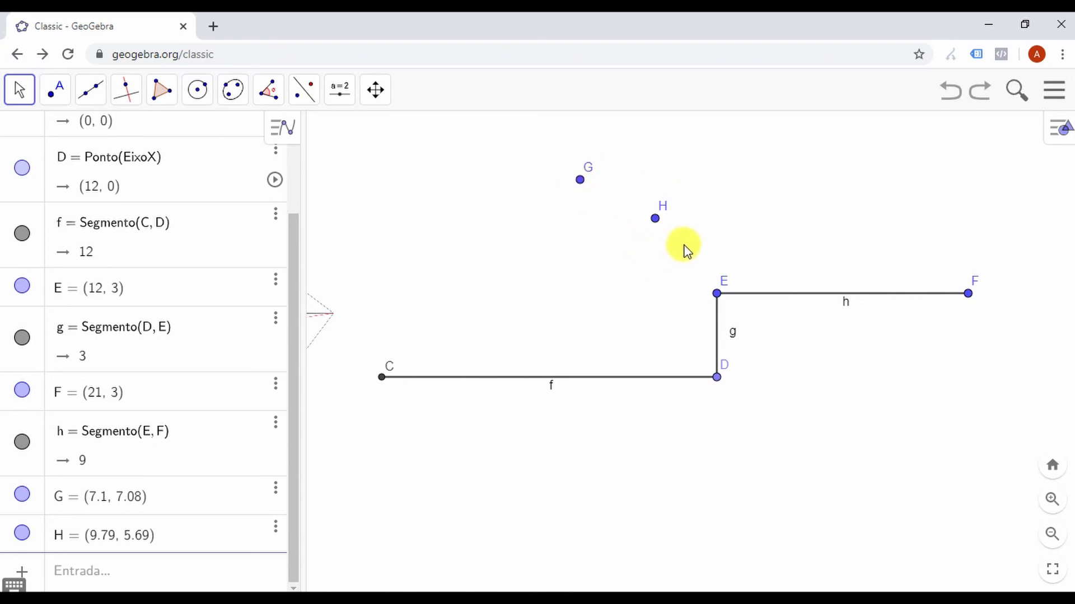
left_click_drag(684, 244, 539, 149)
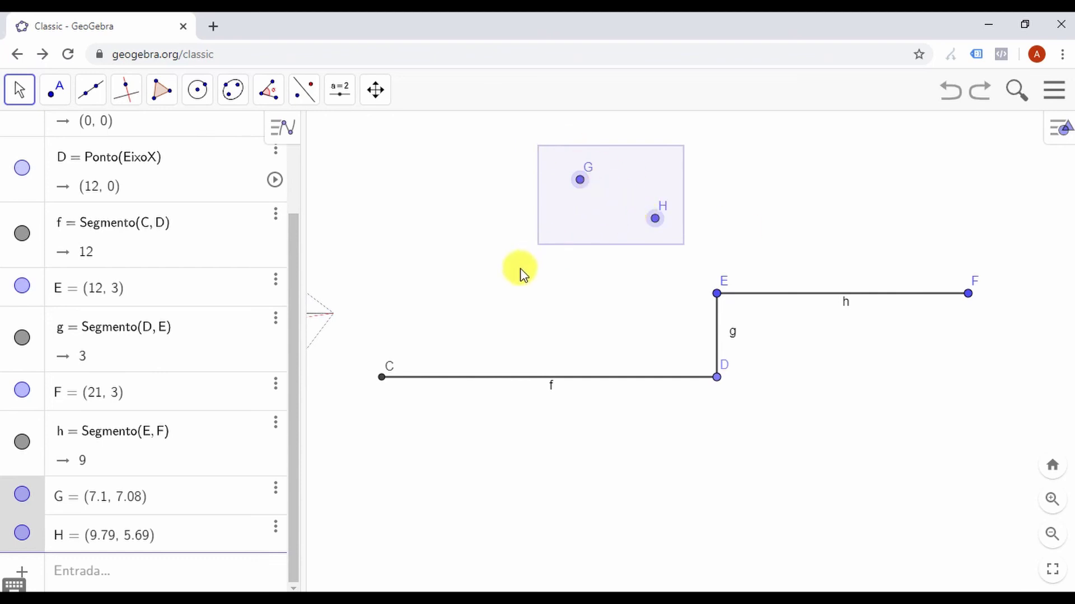
key("Delete")
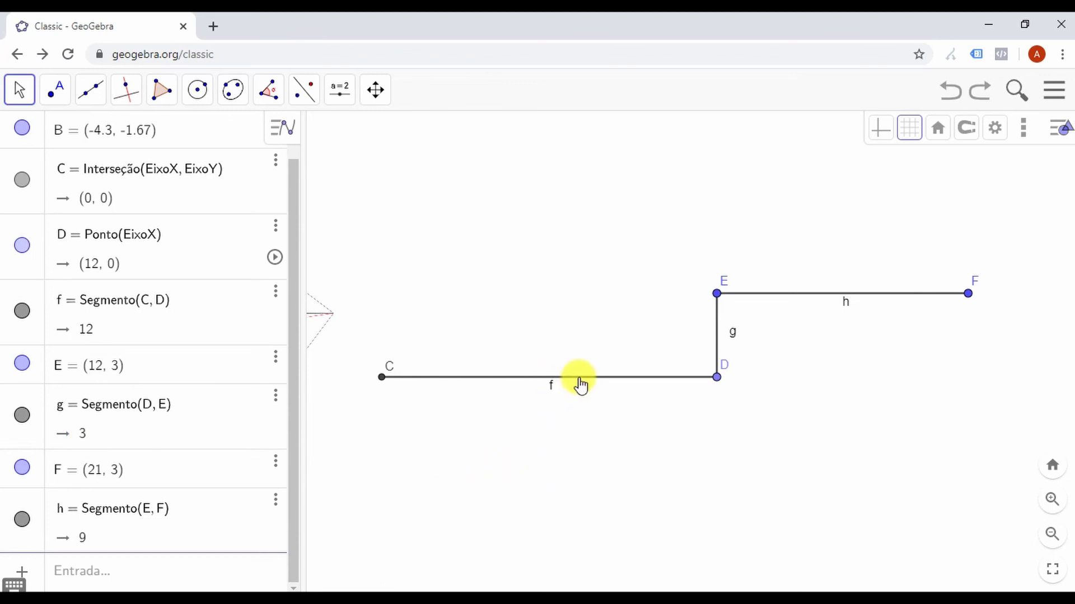
Step: Open the settings of the segment between points C and D
left_click(574, 386)
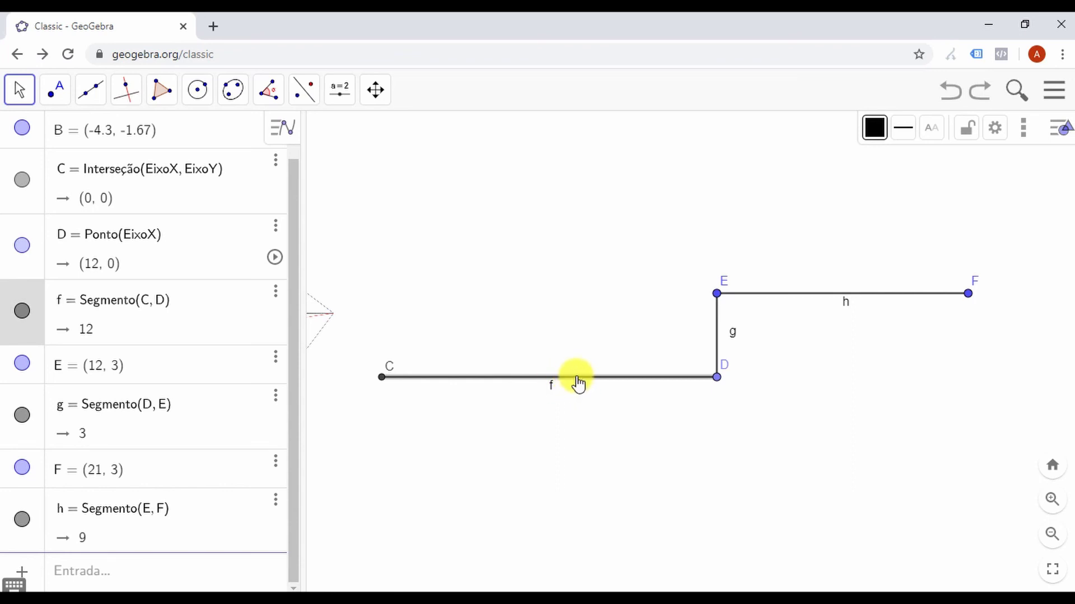
right_click(578, 383)
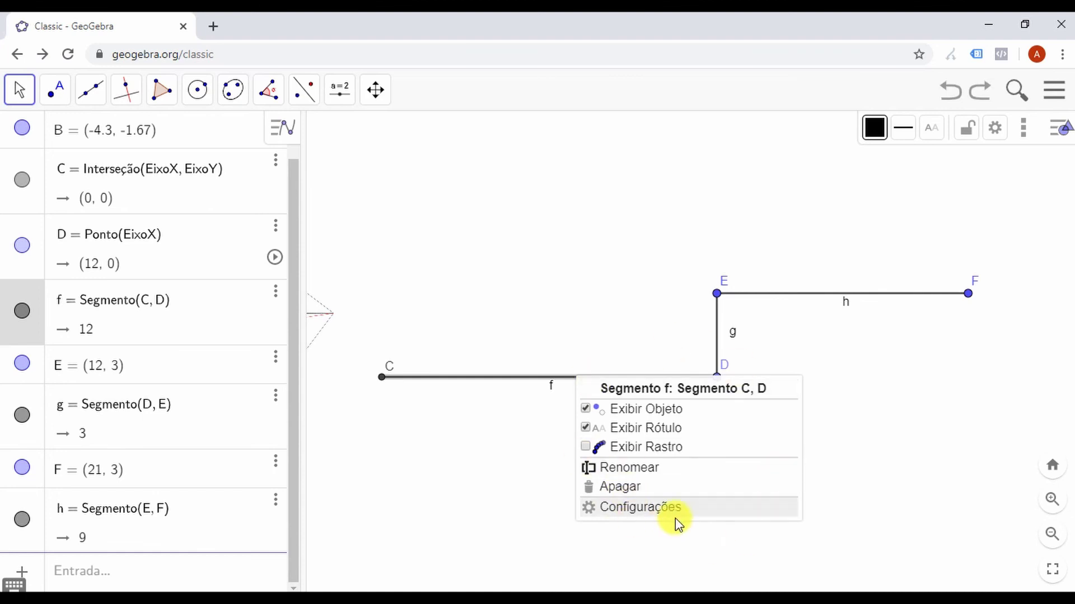
left_click(638, 508)
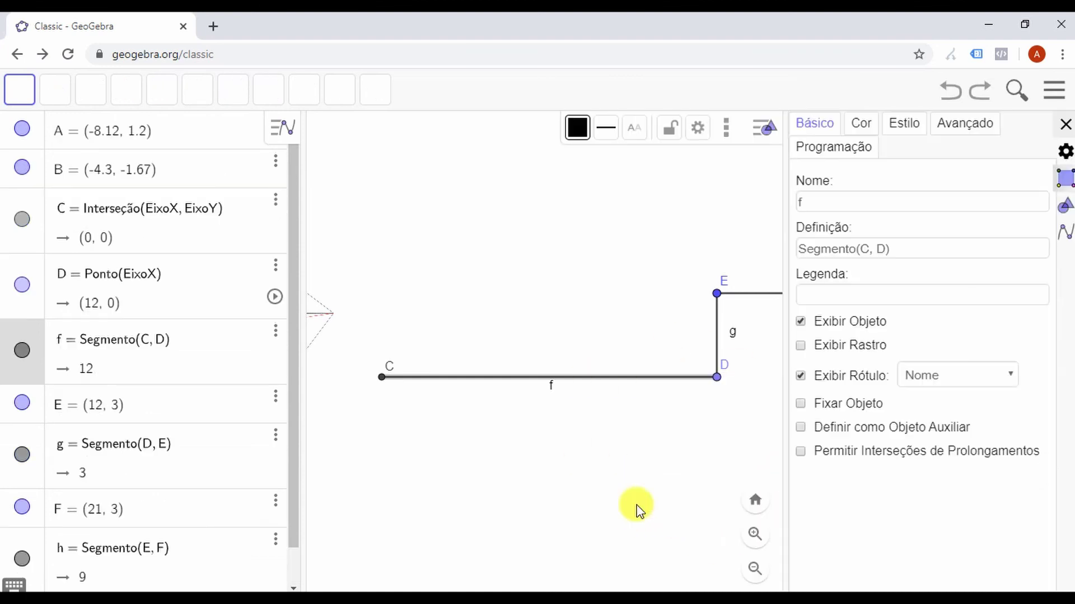
Step: Try renaming segment CD to t, and restore its name to f
left_click(817, 200)
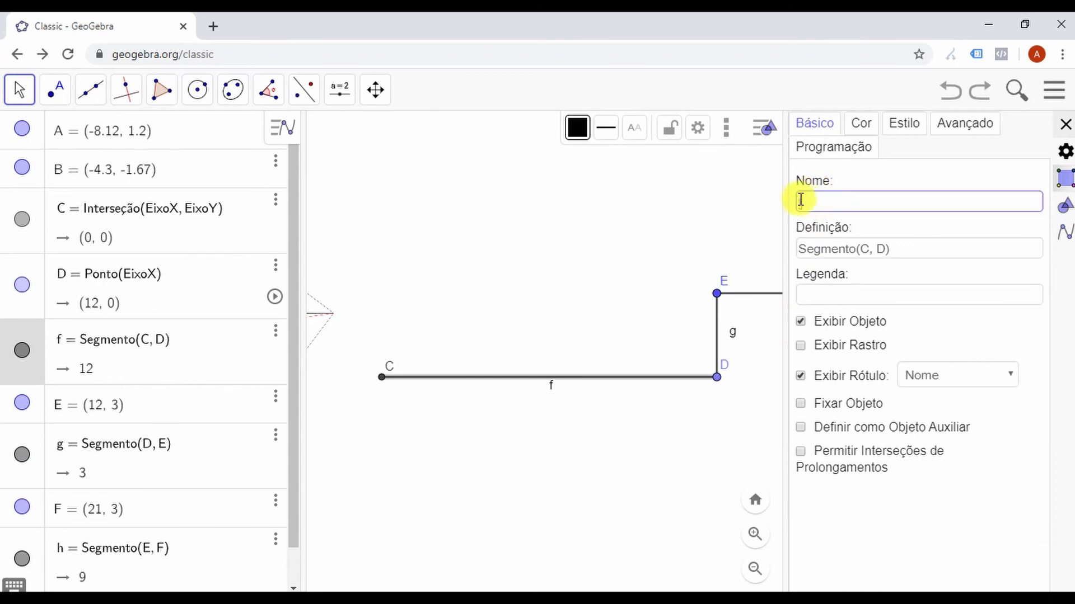
double_click(806, 204)
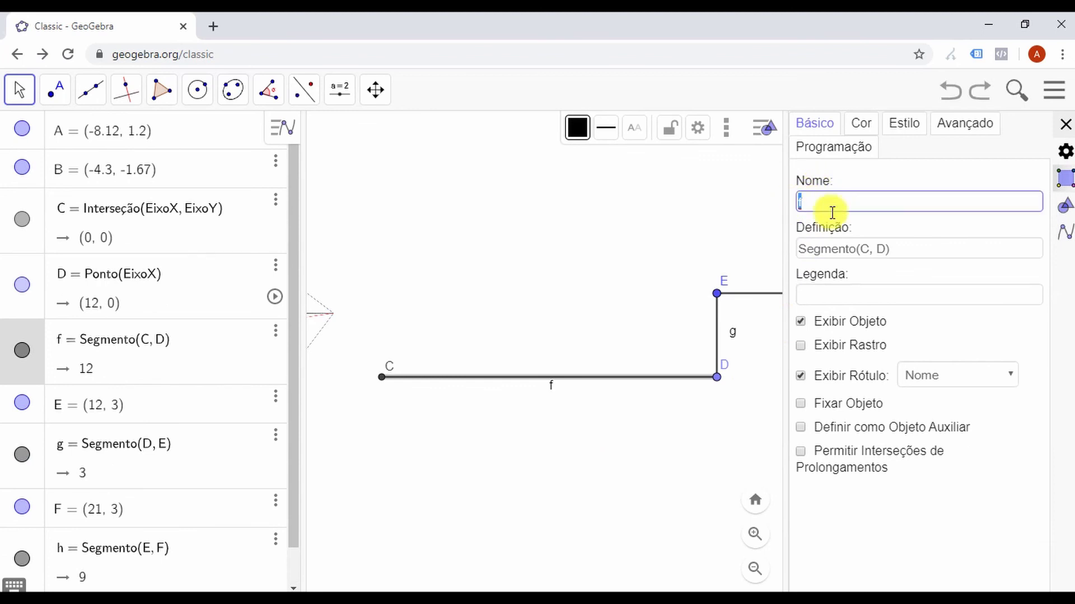
left_click(1022, 251)
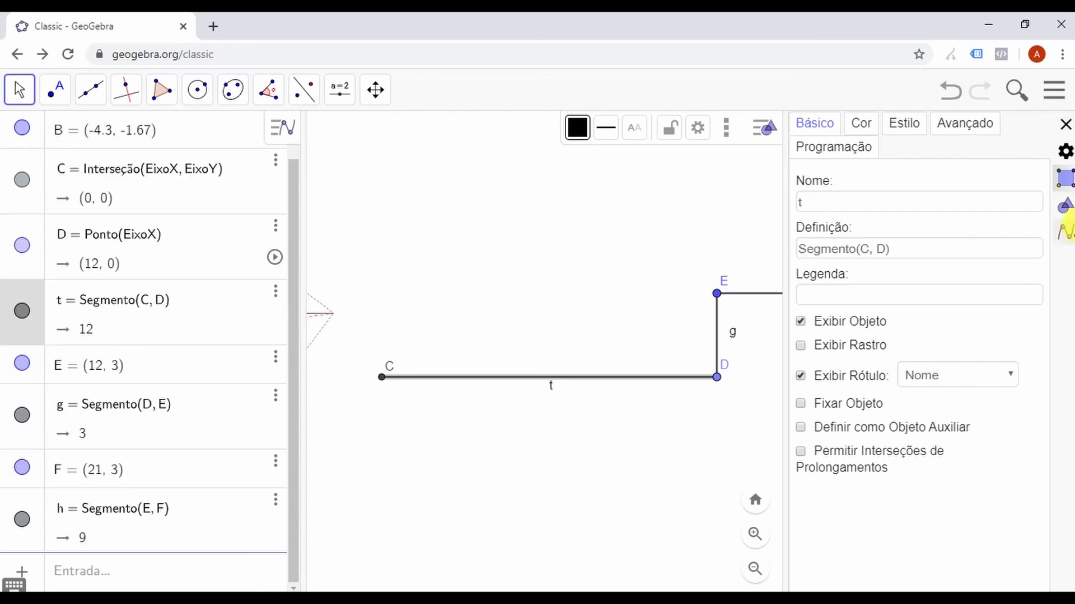
left_click(820, 200)
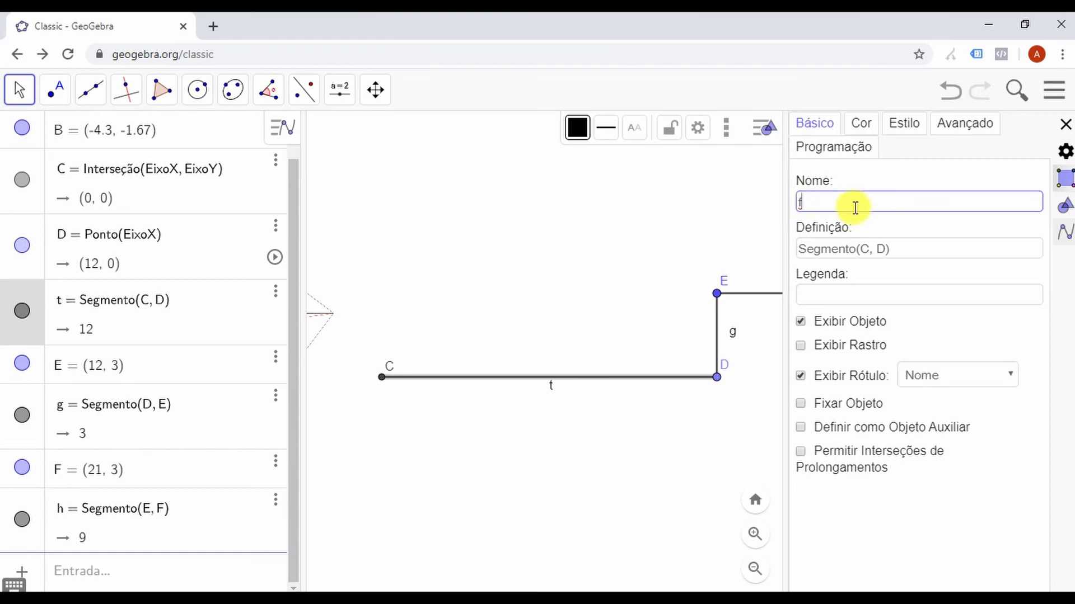
key("Tab")
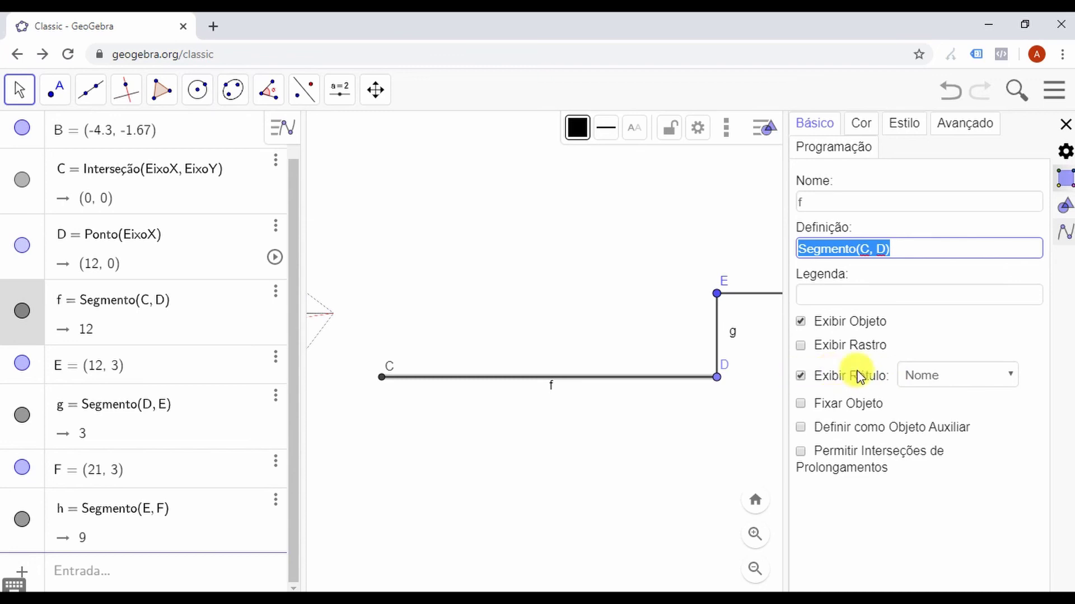
Step: Set the label of segment CD to show only its value (Valor), after trying Nome & Valor
left_click(800, 376)
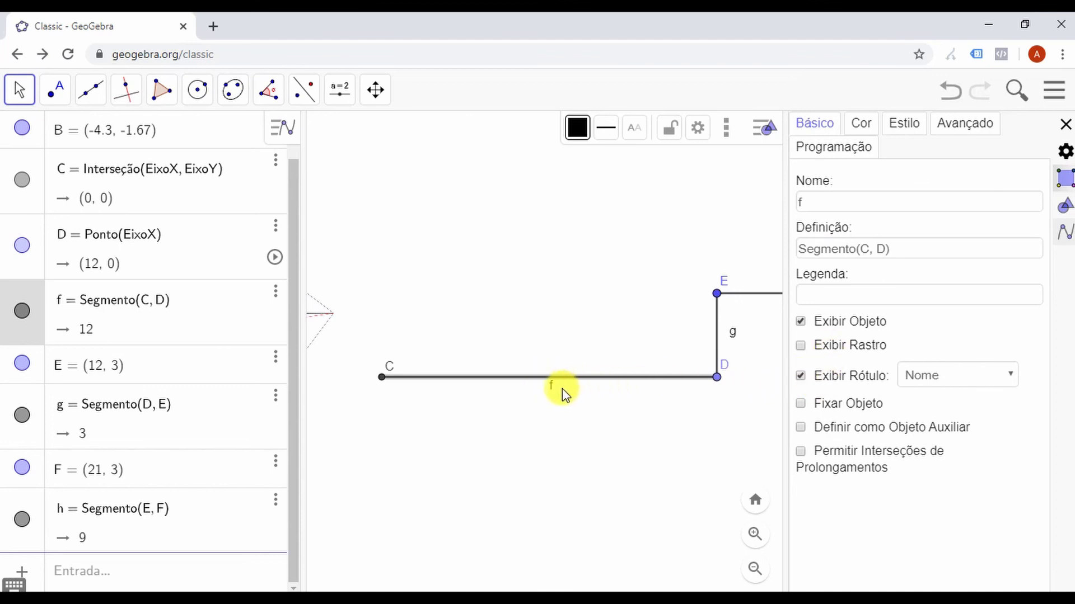
left_click(908, 376)
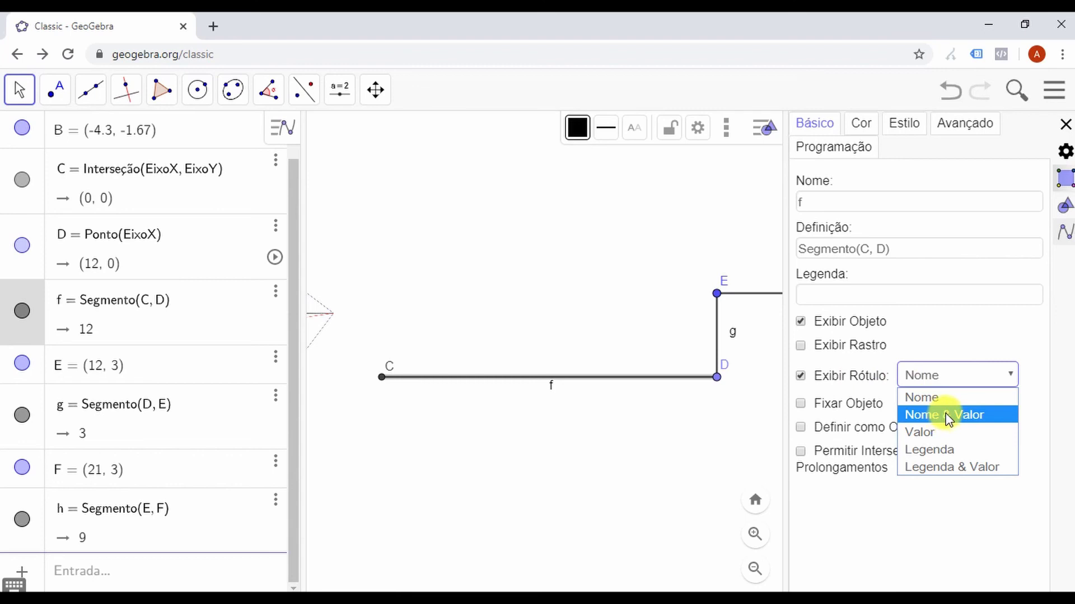
left_click(945, 417)
left_click(942, 377)
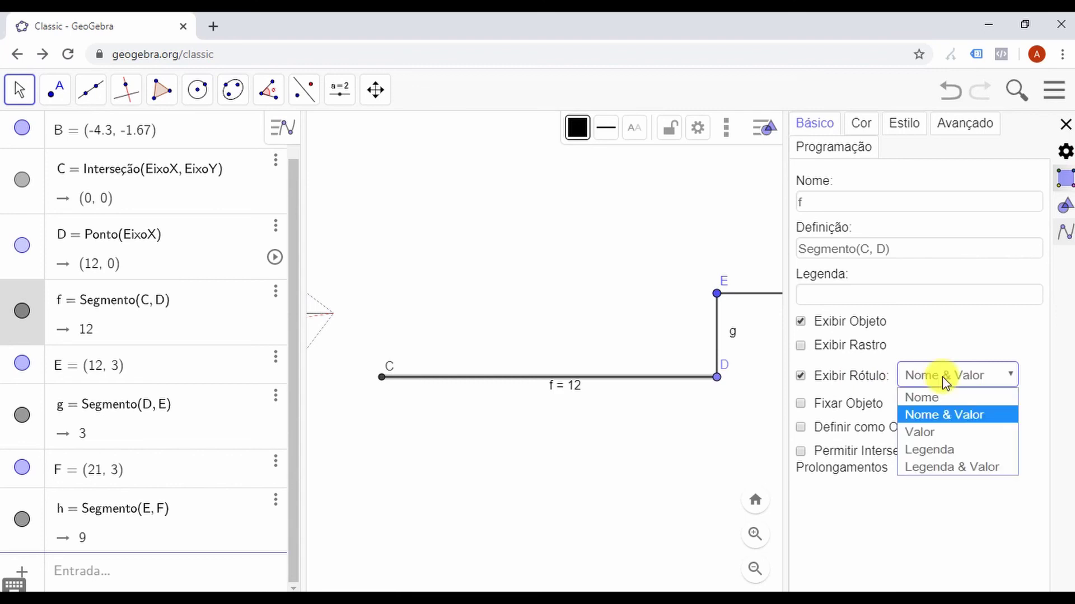
left_click(933, 431)
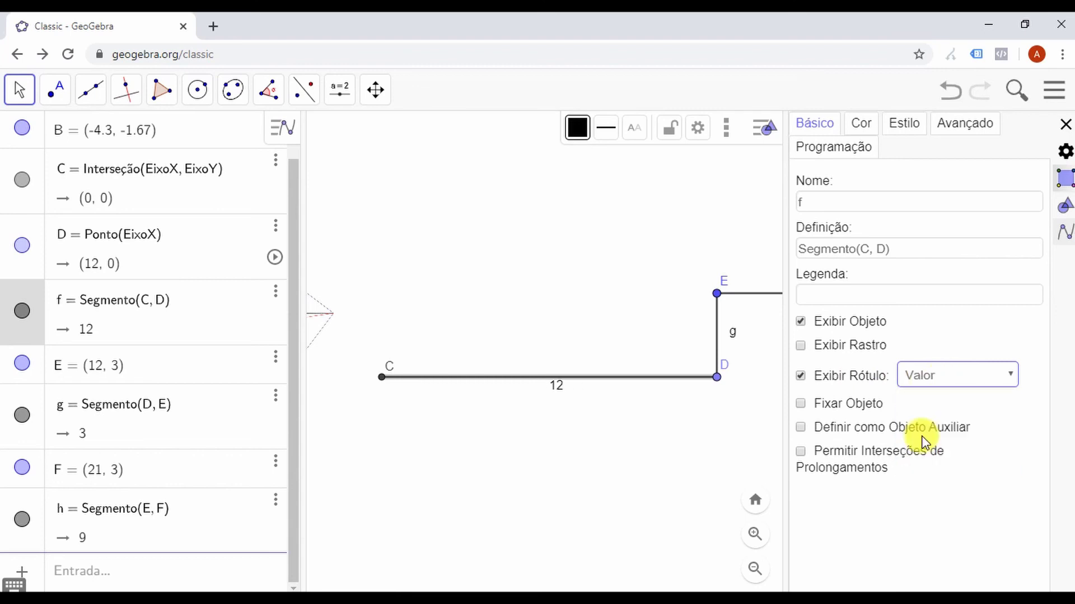
Step: Set the label of the vertical segment DE to show only its value (Valor)
left_click(717, 335)
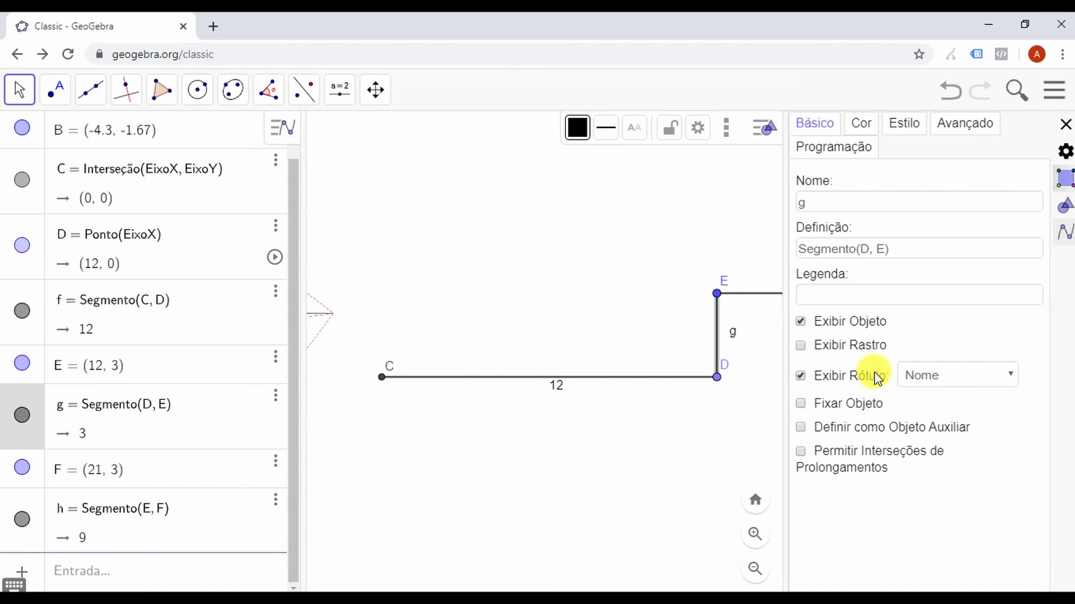
left_click(934, 378)
left_click(935, 435)
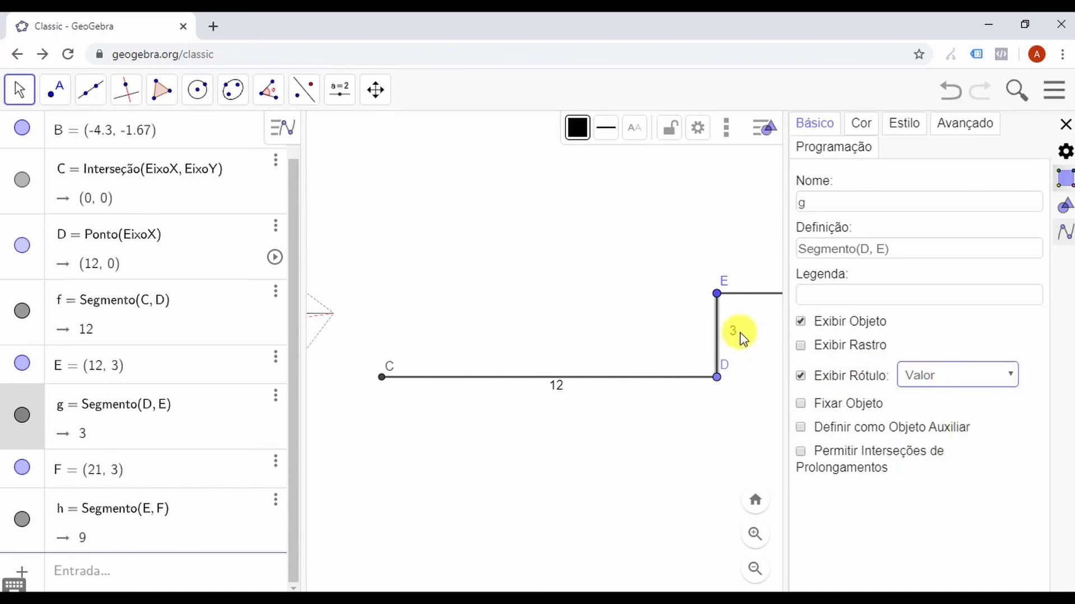
Step: Set the label of the horizontal segment EF to show only its value (Valor) and close the settings
left_click_drag(679, 254, 448, 260)
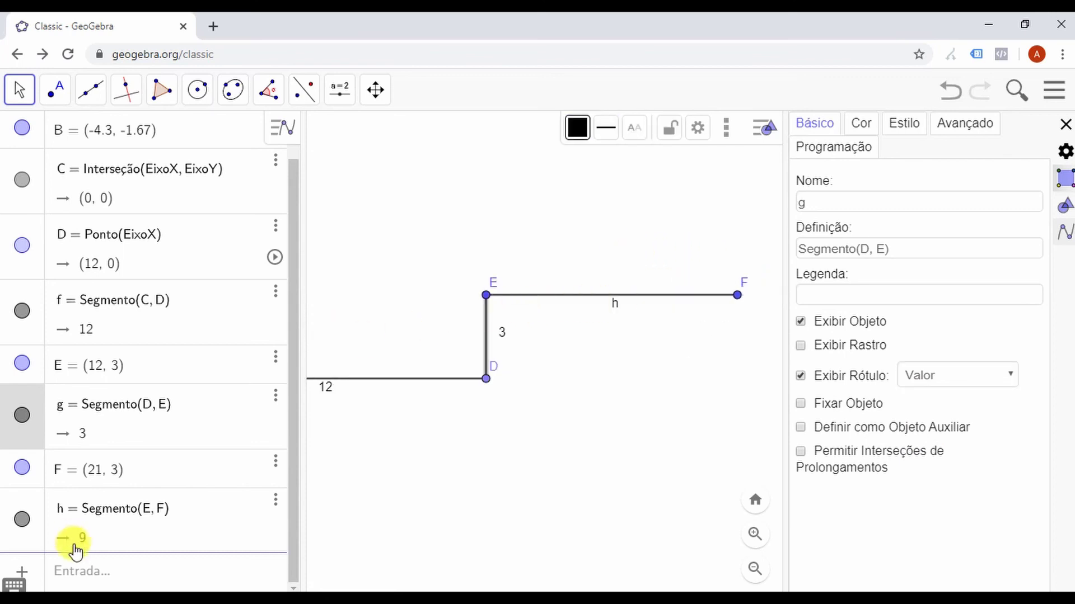
left_click(961, 379)
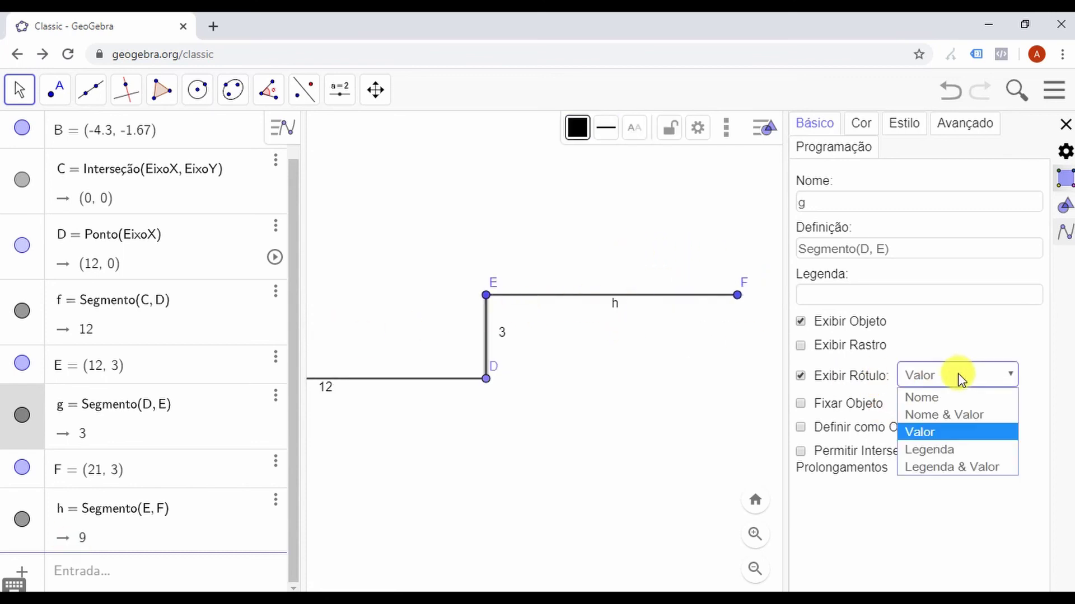
left_click(961, 380)
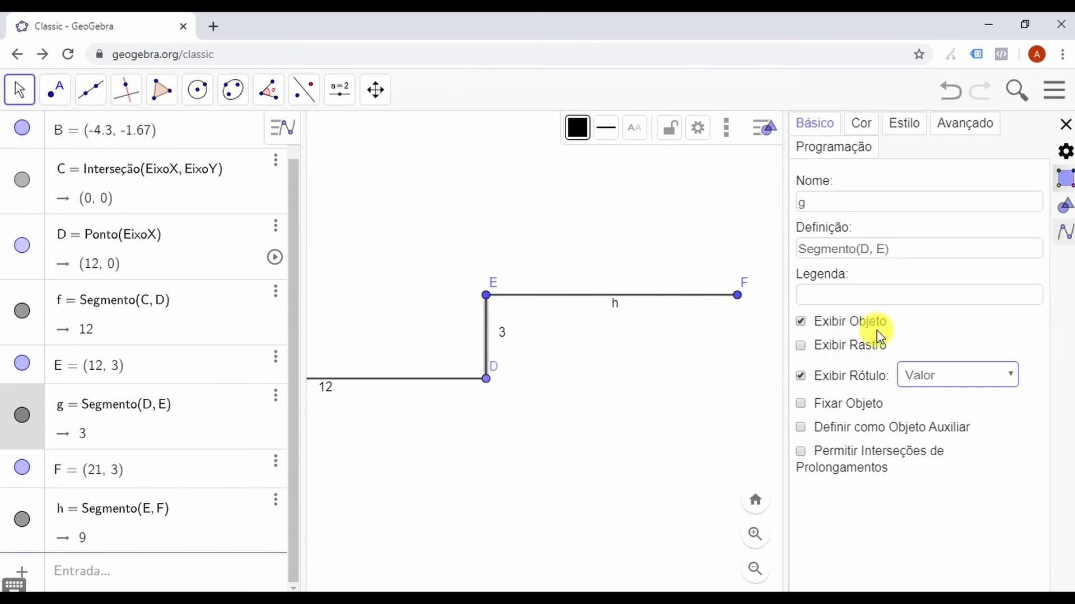
left_click(578, 302)
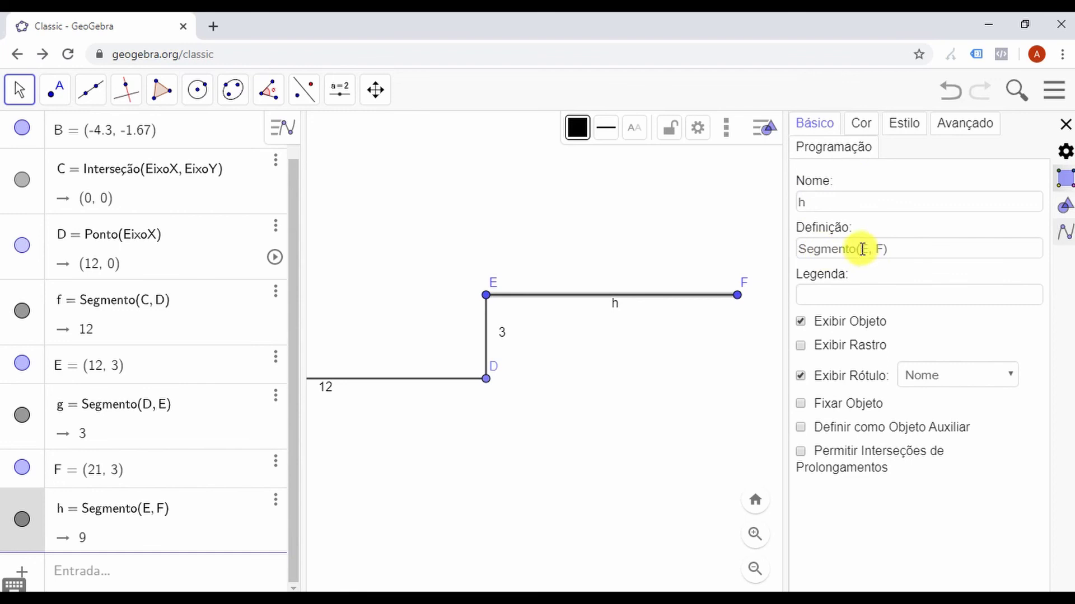
left_click(956, 376)
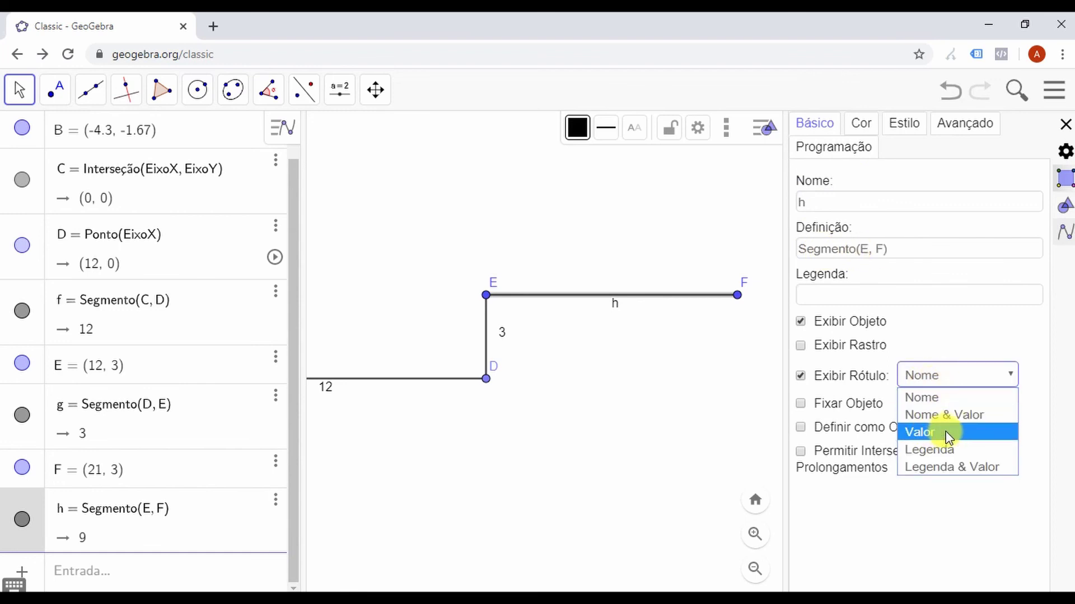
left_click(962, 437)
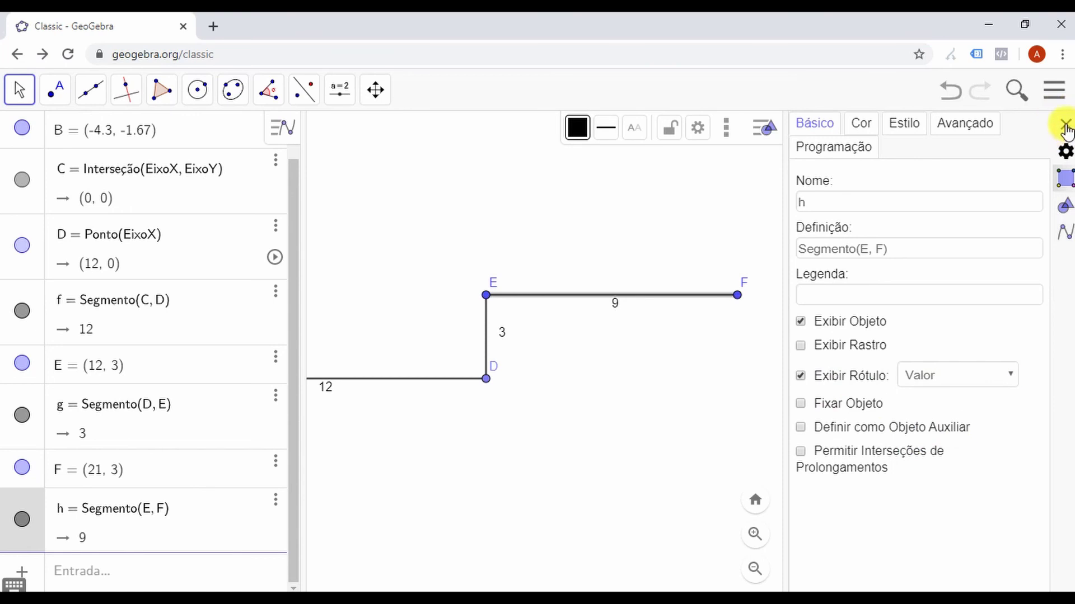
left_click(1065, 127)
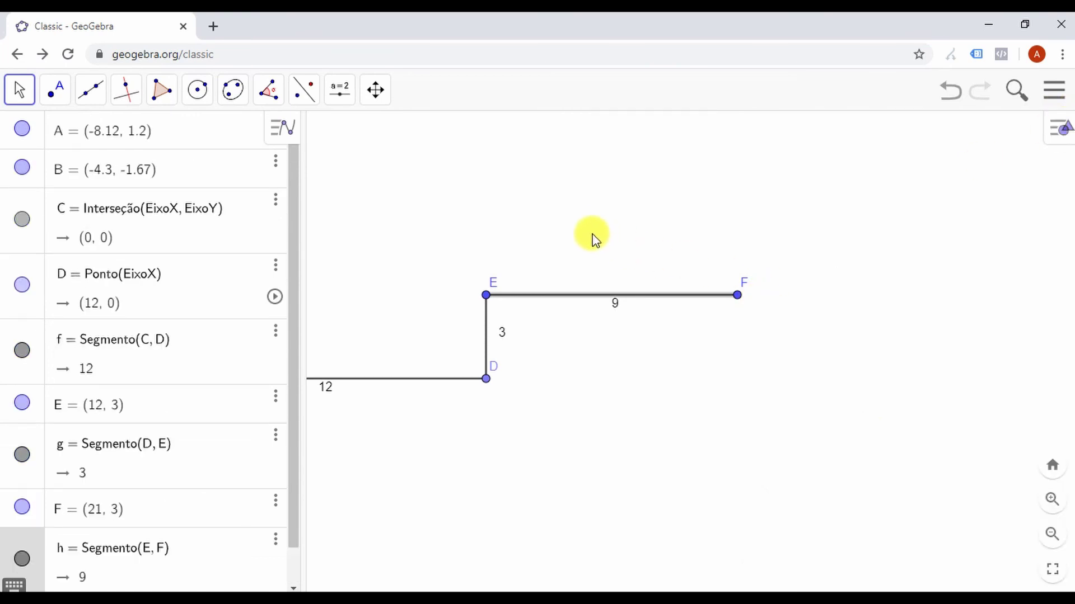
Step: Examine the reference picture's square, its red diagonal d, and how the diagonal joins the ends of the 12, 3 and 9 segments
left_click_drag(598, 238, 795, 232)
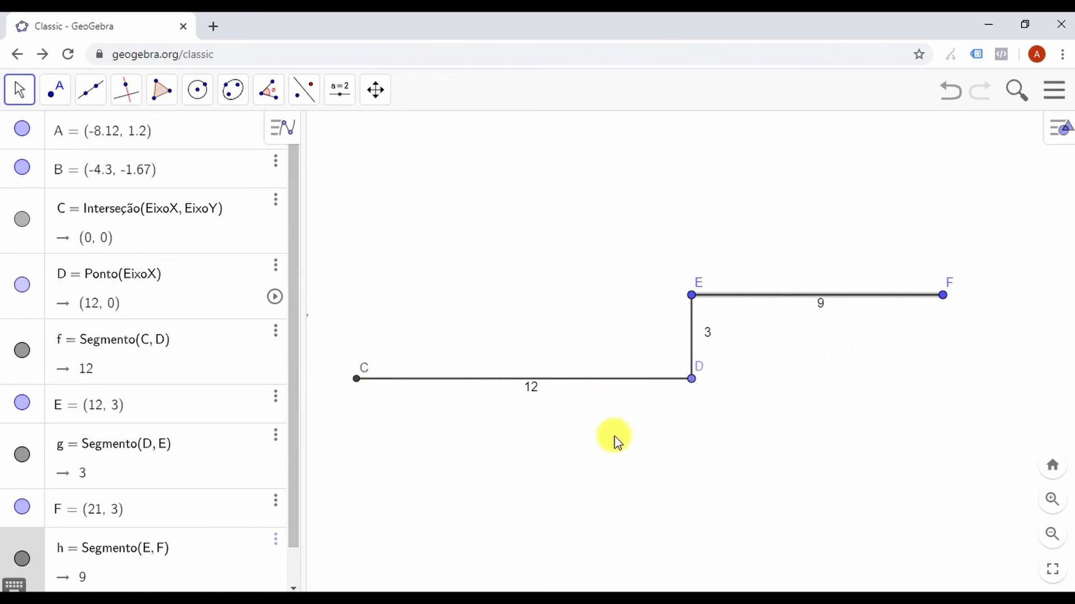
left_click_drag(440, 442, 712, 442)
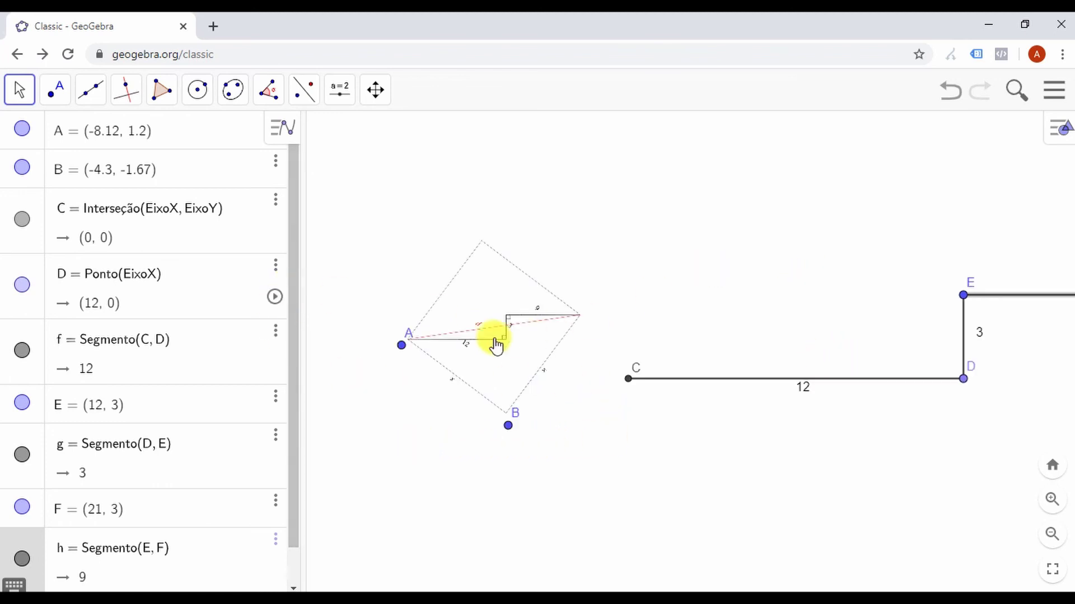
scroll(465, 339, "up", 4)
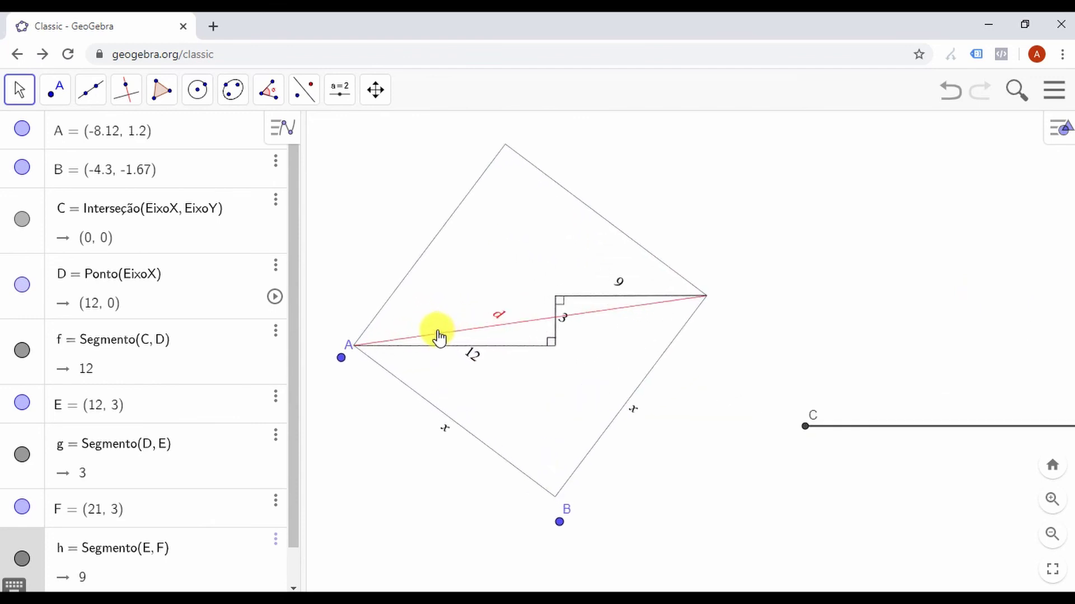
scroll(347, 353, "up", 2)
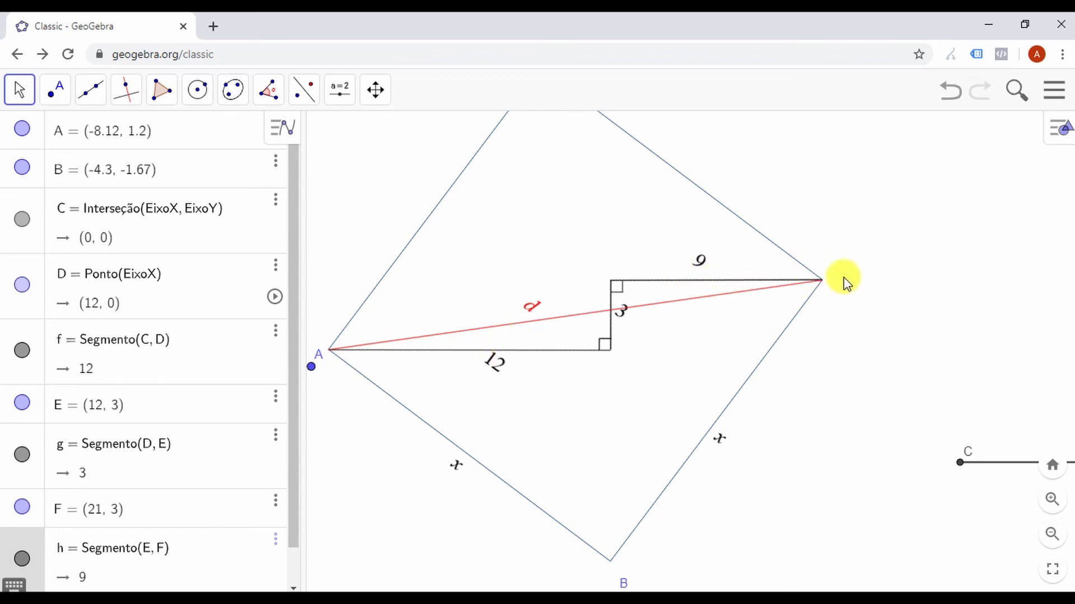
scroll(912, 365, "down", 5)
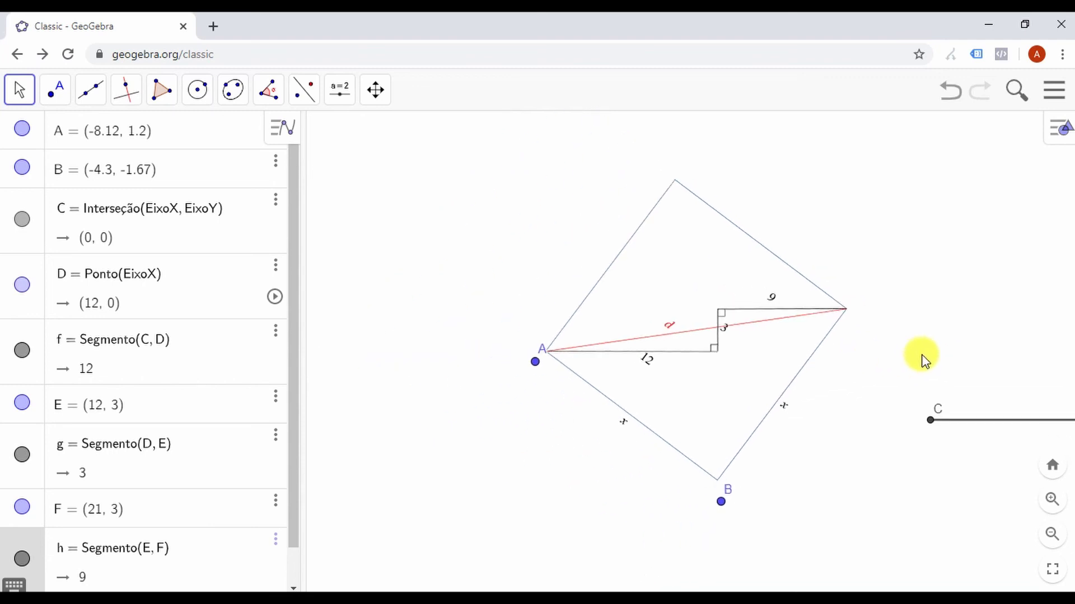
scroll(916, 356, "down", 2)
left_click_drag(912, 355, 684, 286)
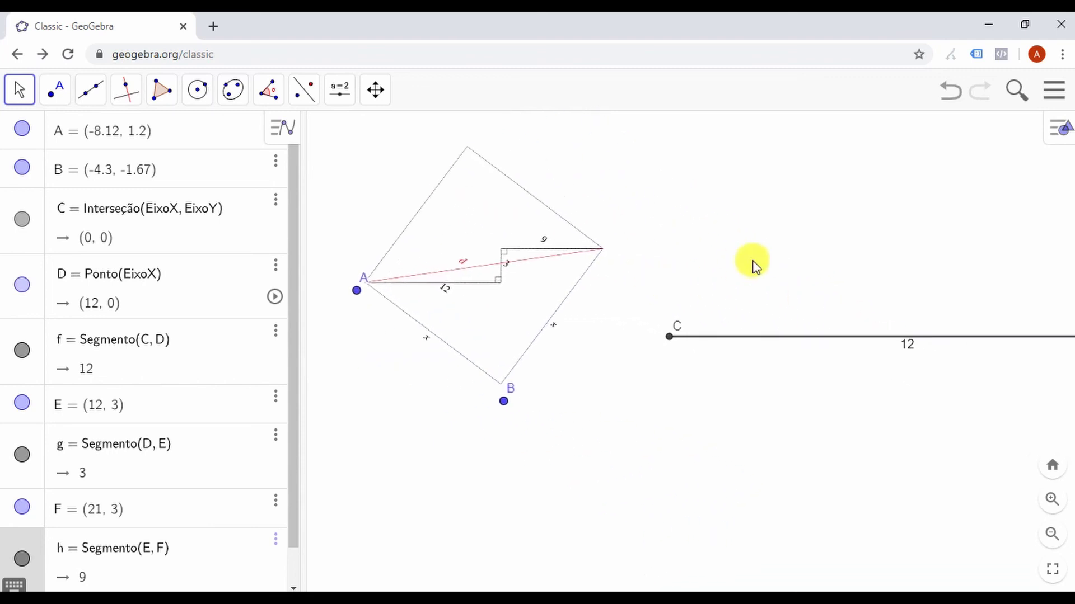
scroll(770, 258, "down", 3)
scroll(769, 259, "down", 1)
left_click_drag(821, 247, 581, 300)
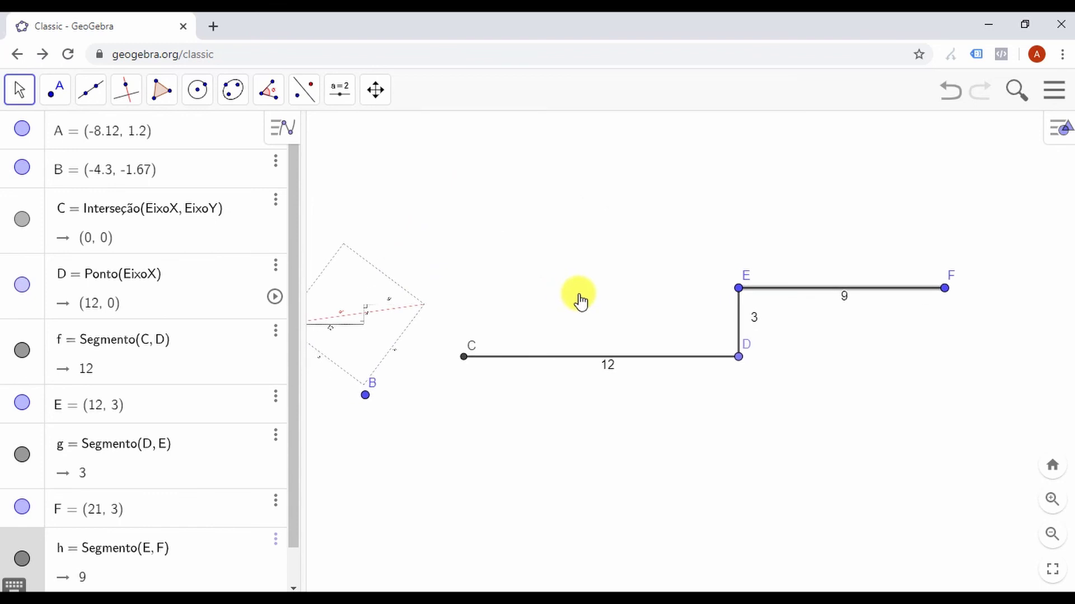
Step: Draw a segment from point C to point F as the diagonal
left_click(95, 98)
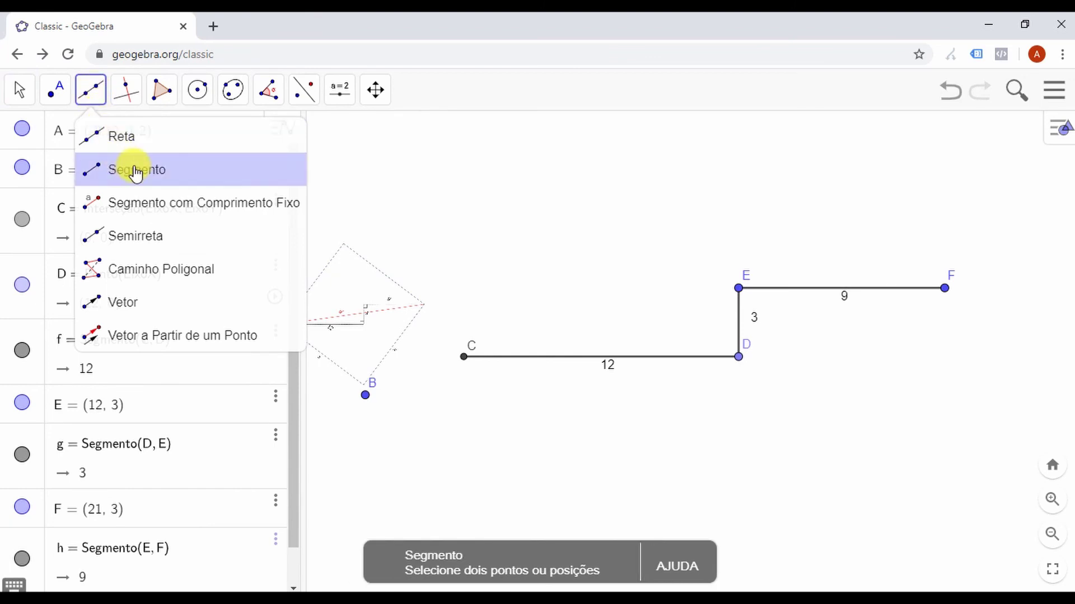
left_click(160, 171)
left_click(151, 171)
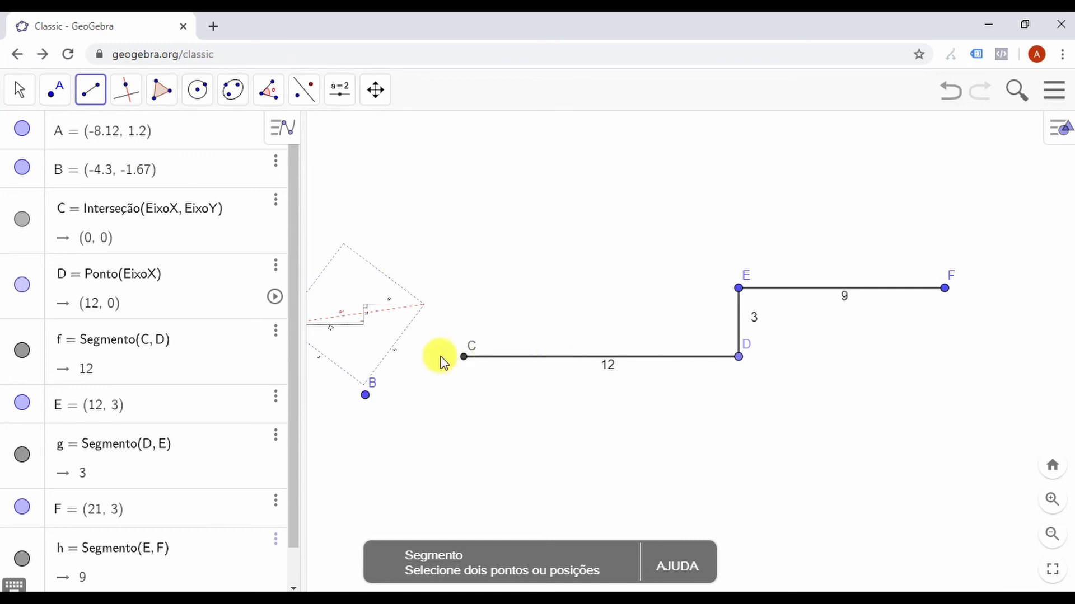
left_click(464, 359)
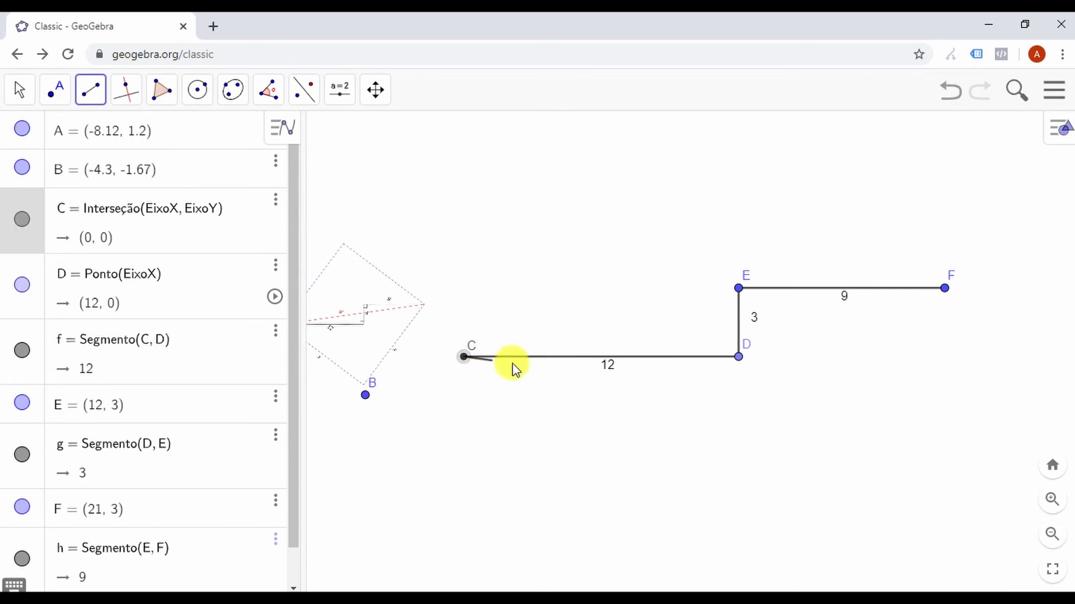
left_click(945, 289)
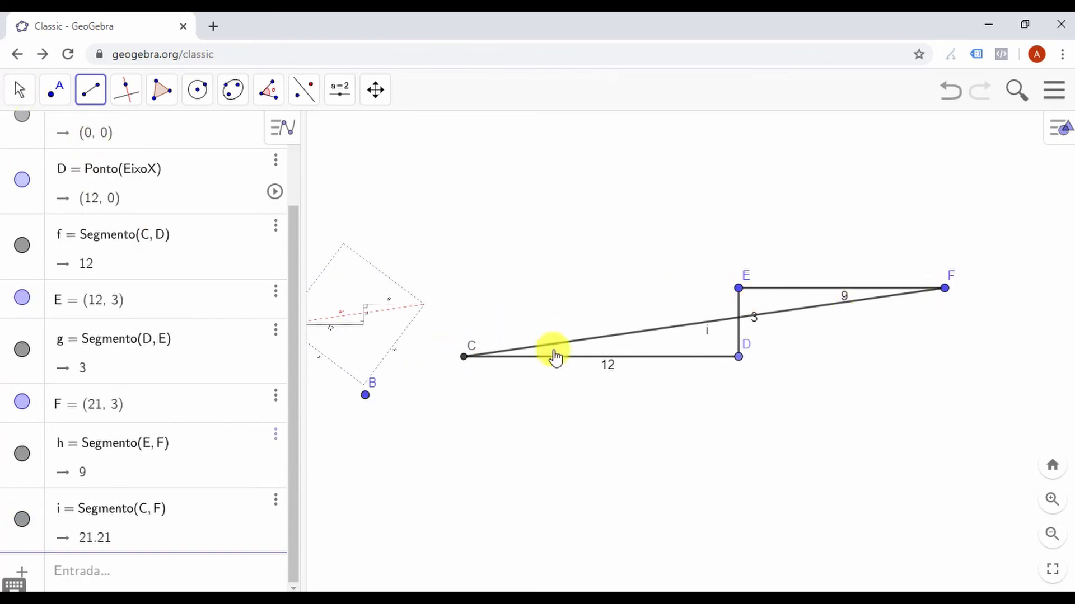
Step: Move the name label of diagonal CF from below the segment to just above it
left_click(20, 92)
left_click(304, 89)
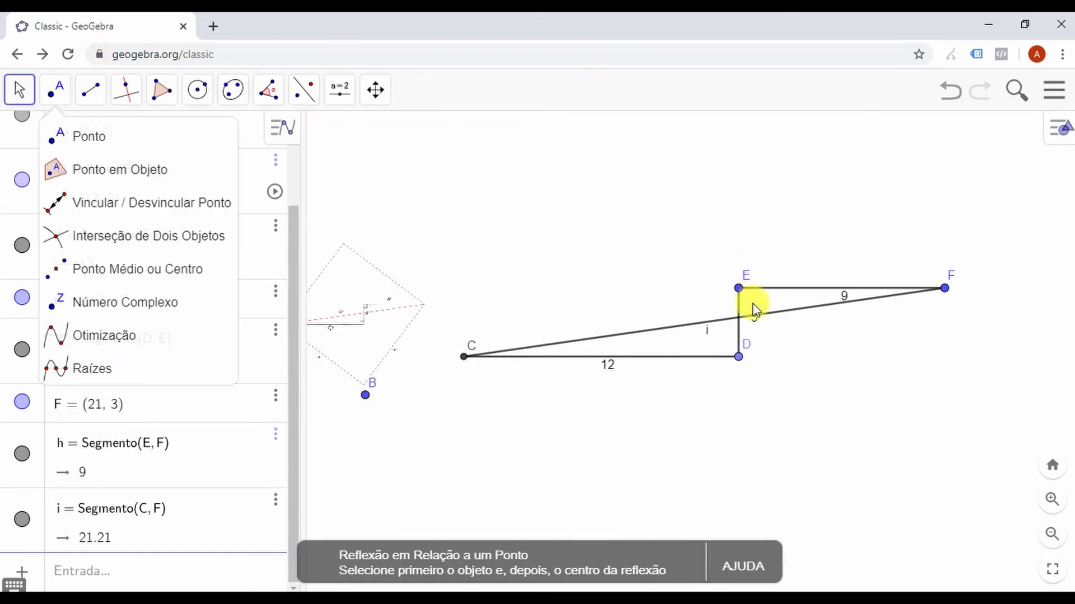
left_click(707, 335)
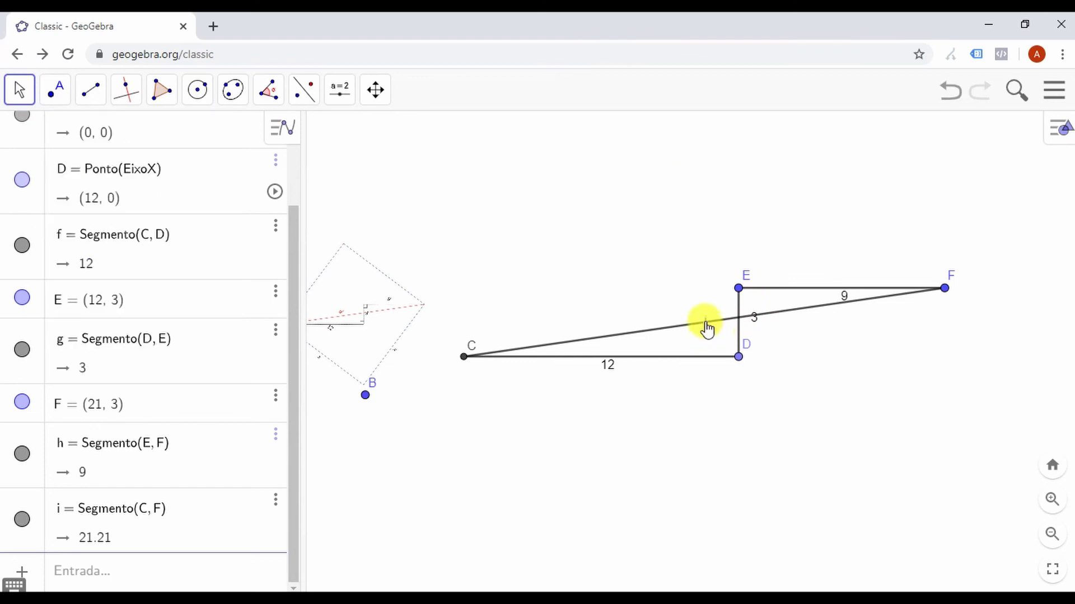
Step: Colour the diagonal segment CF red (255, 0, 0) and close its settings
left_click(674, 326)
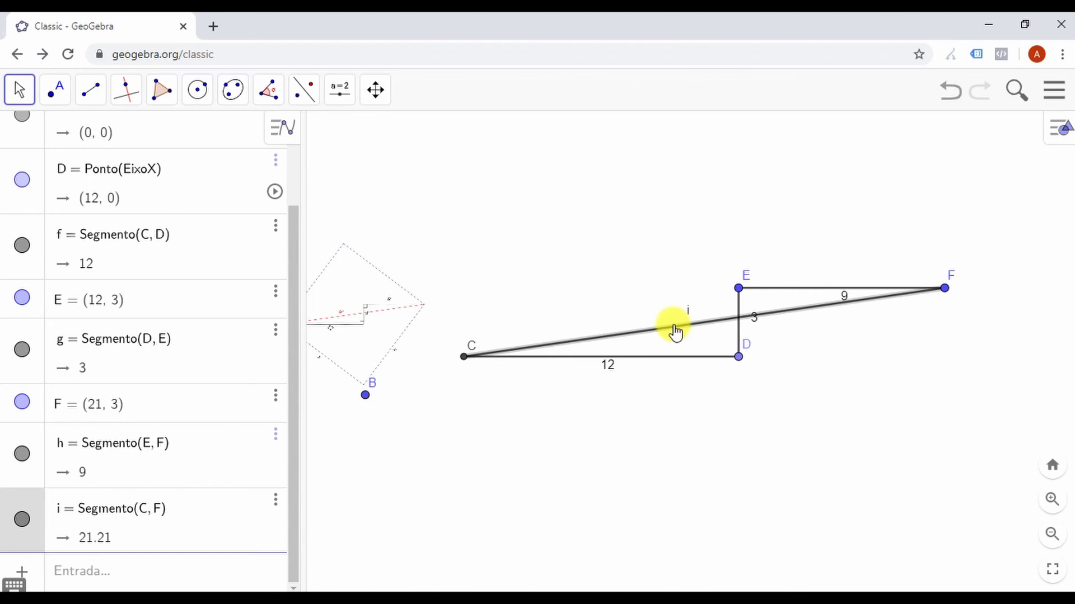
right_click(679, 331)
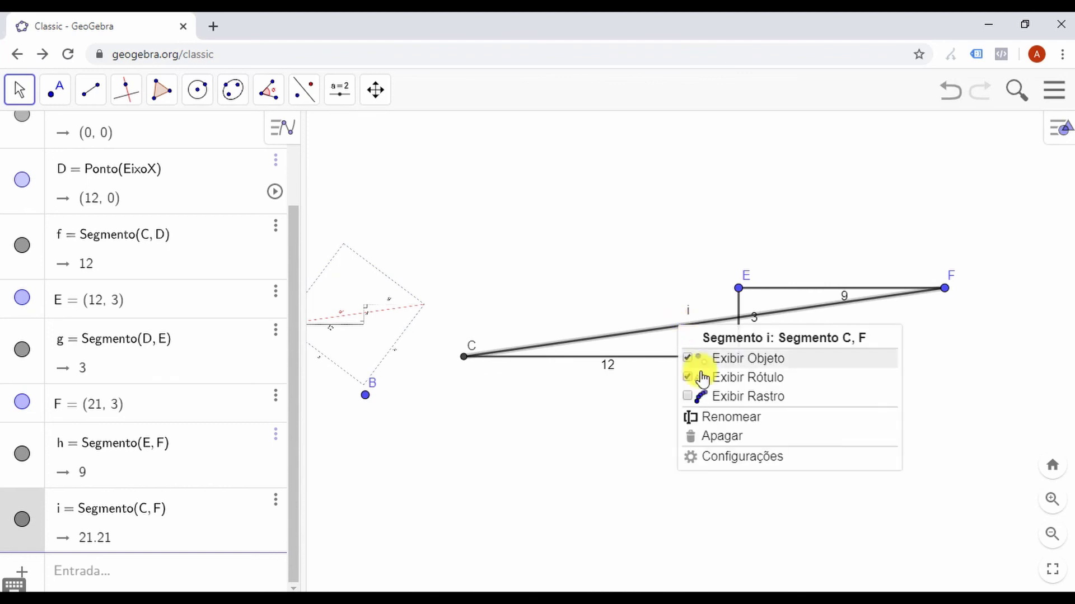
left_click(760, 458)
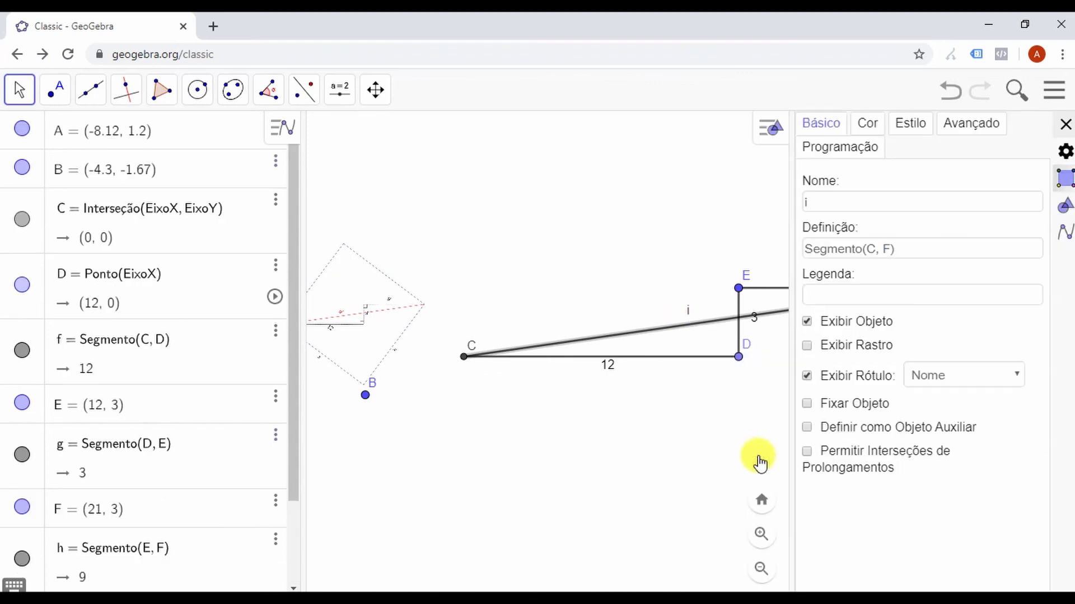
left_click(868, 125)
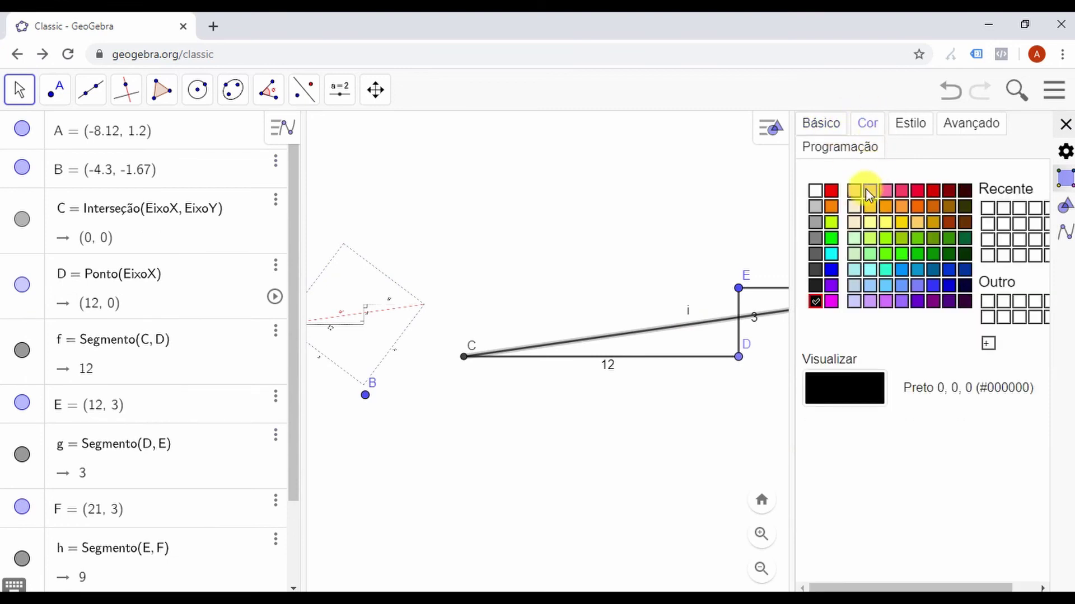
left_click(832, 193)
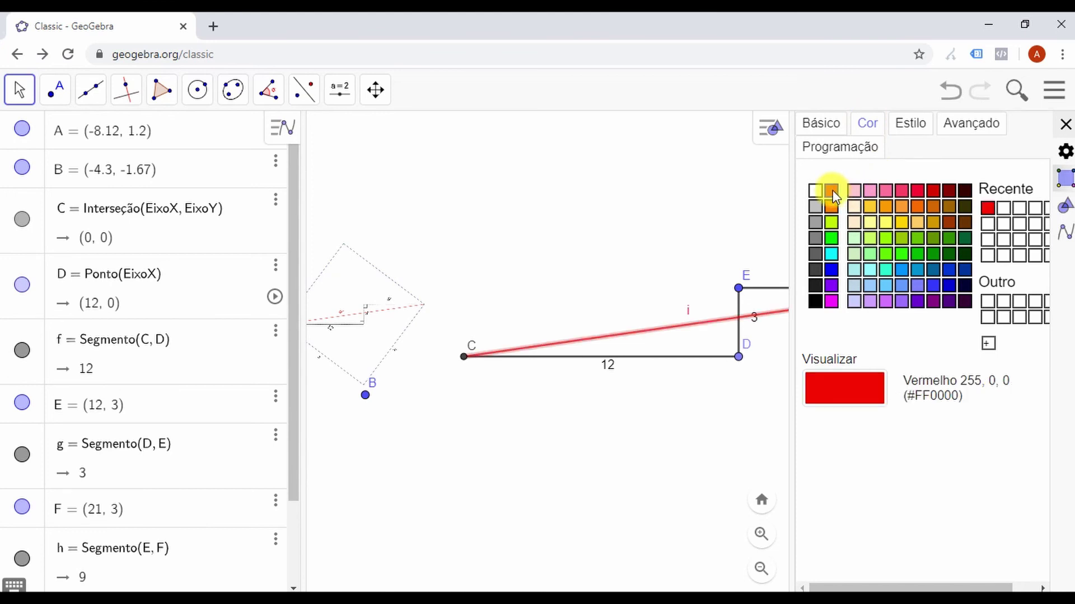
left_click(1065, 124)
left_click(817, 338)
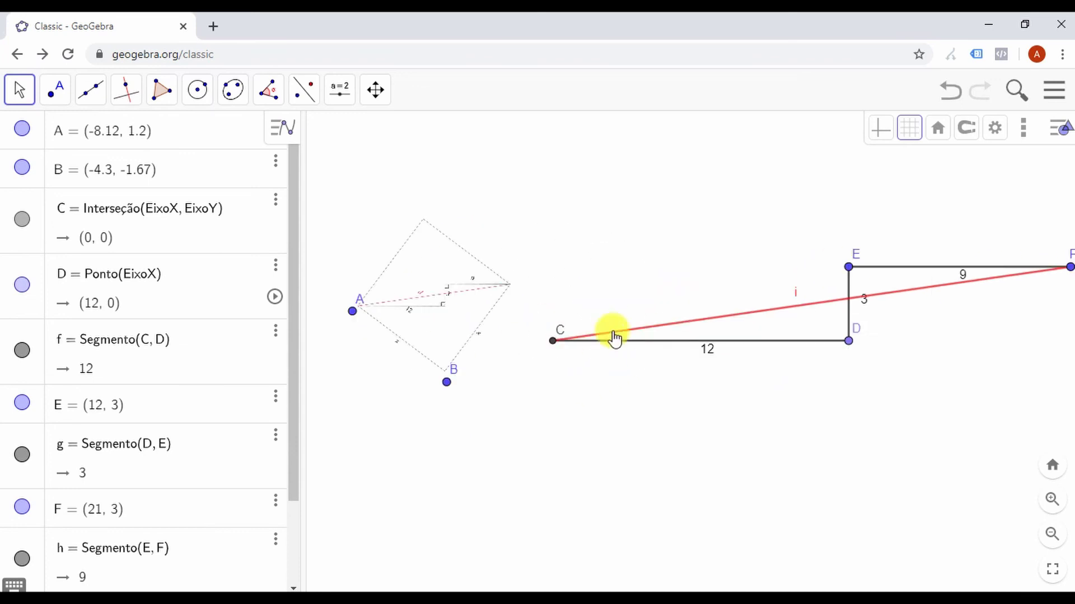
Step: Rename the red diagonal segment CF to d and close the settings
left_click_drag(724, 247, 655, 278)
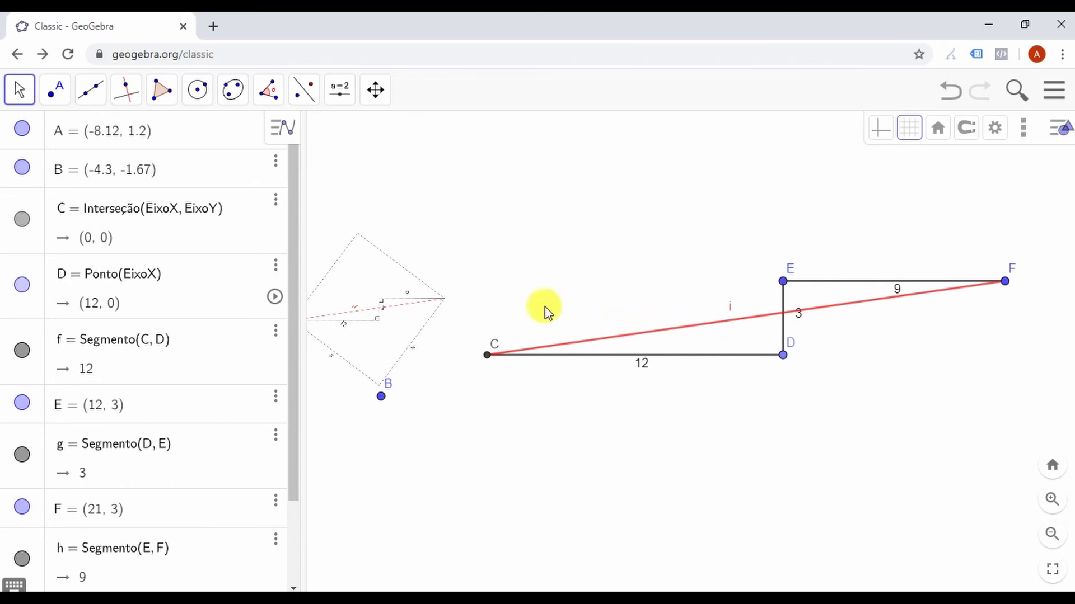
left_click(736, 326)
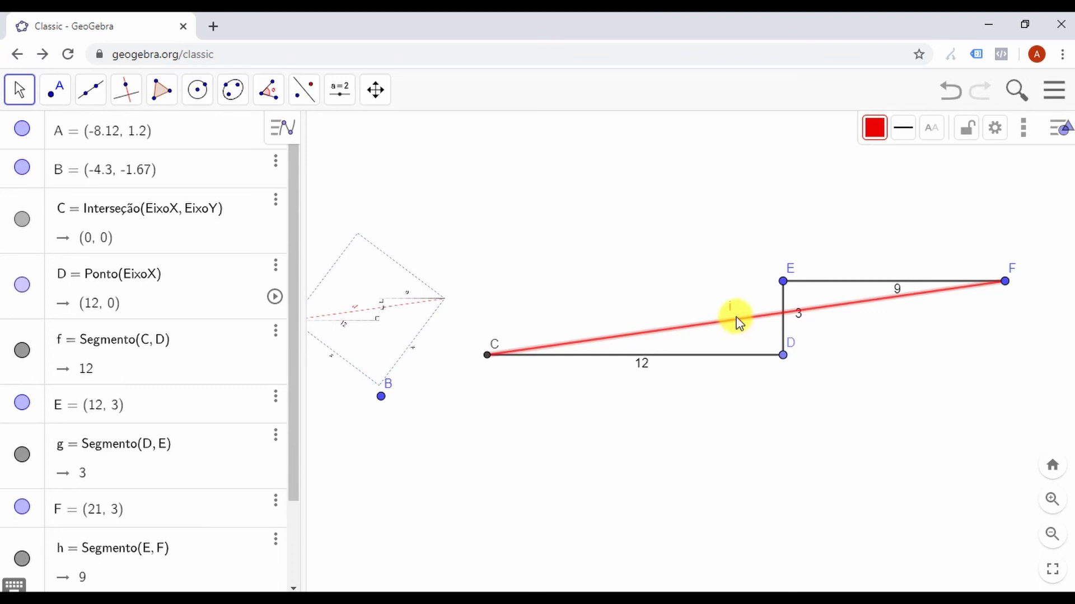
right_click(737, 323)
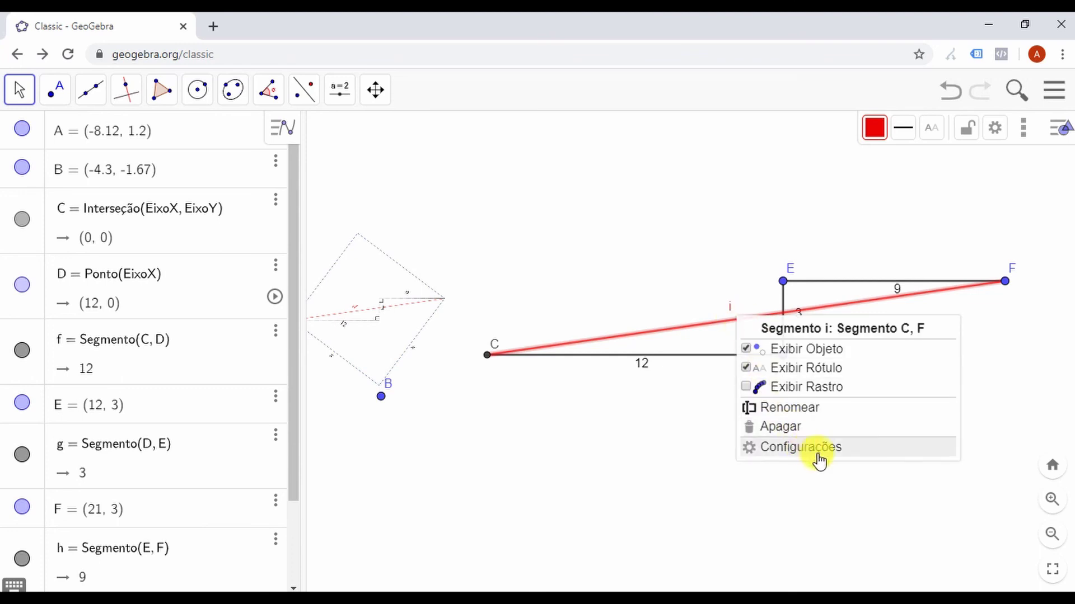
left_click(800, 447)
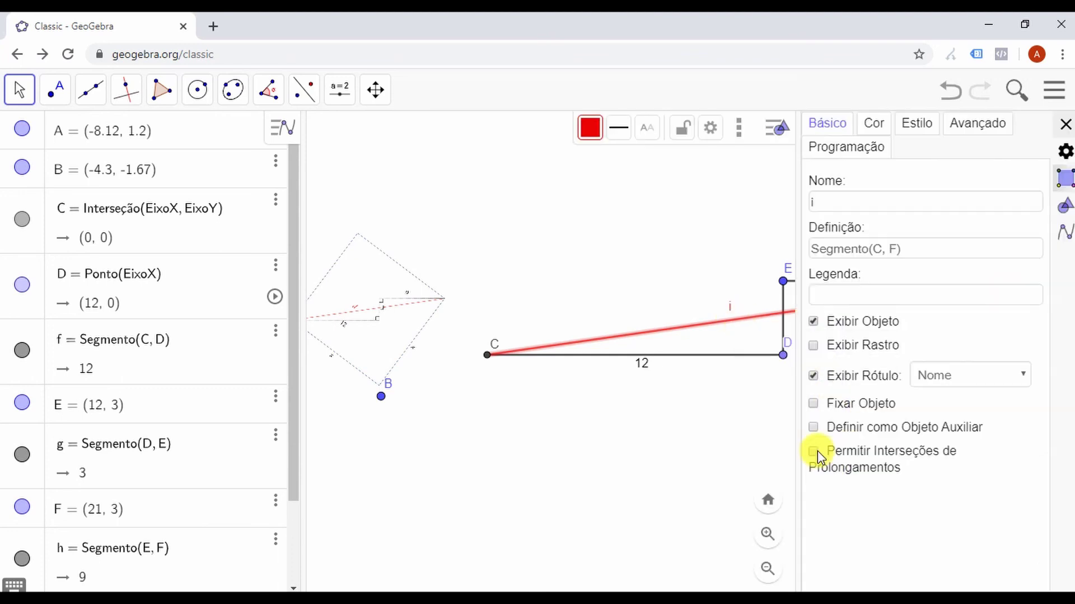
left_click(830, 200)
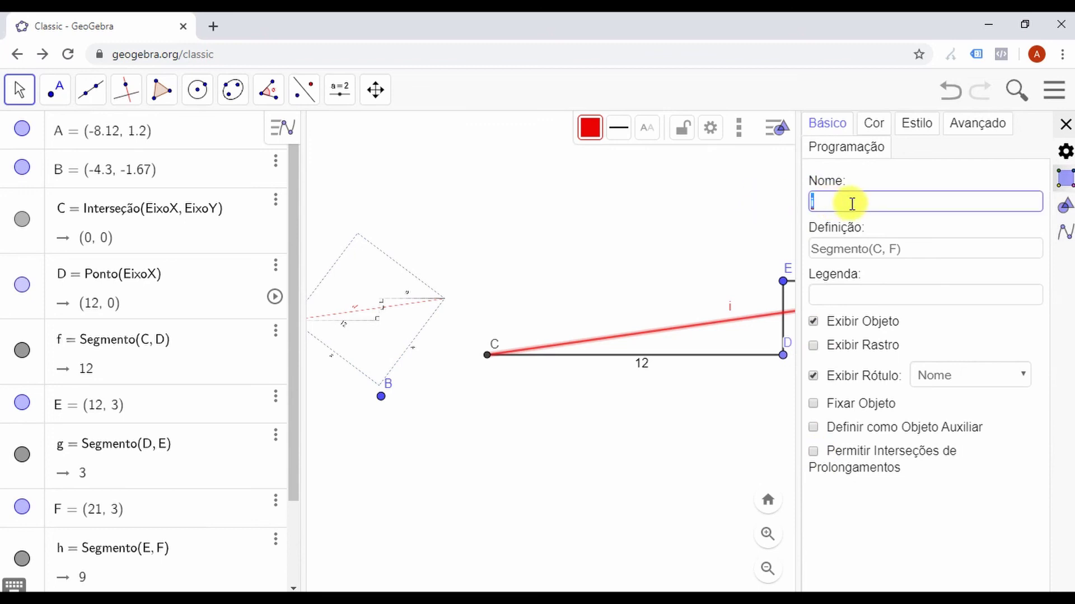
type("d")
key("Return")
left_click(636, 295)
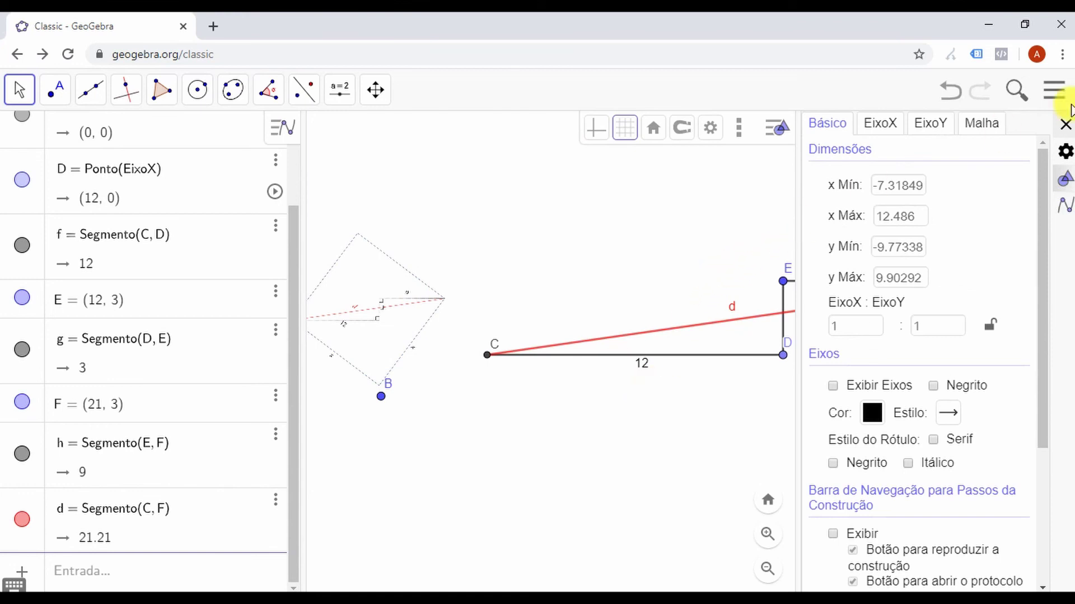
left_click(1065, 125)
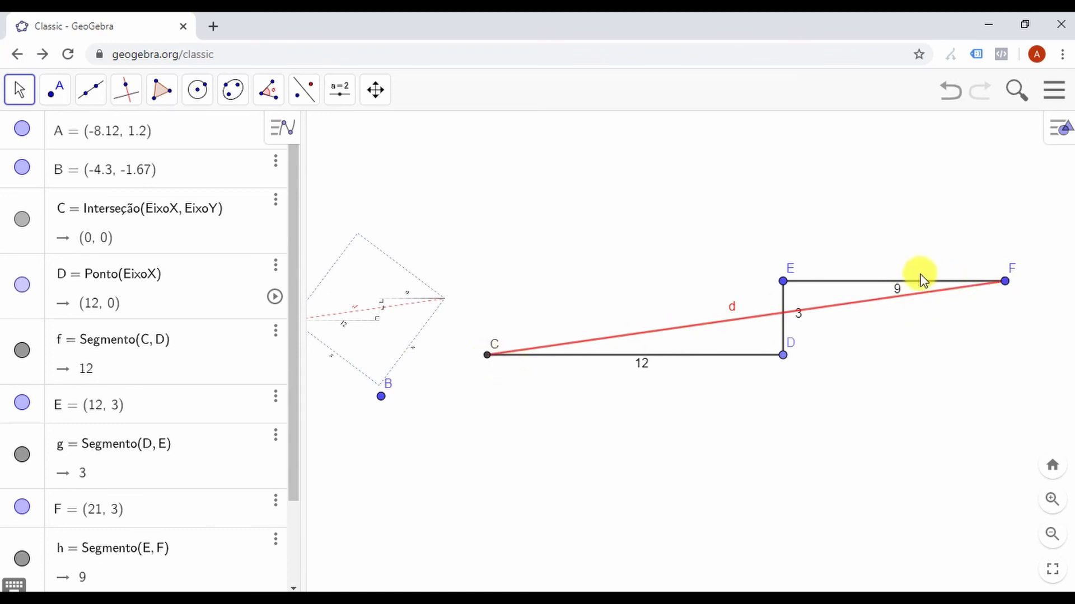
Step: Compare the constructed segments with the square in the reference picture
left_click_drag(623, 265, 749, 266)
scroll(498, 289, "up", 10)
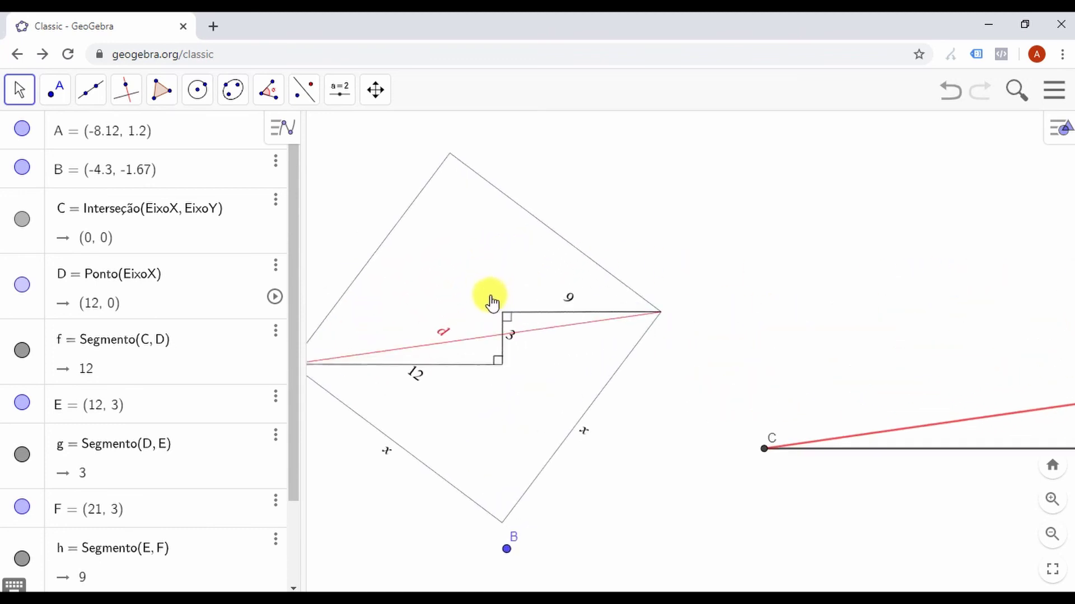
left_click_drag(632, 250, 710, 244)
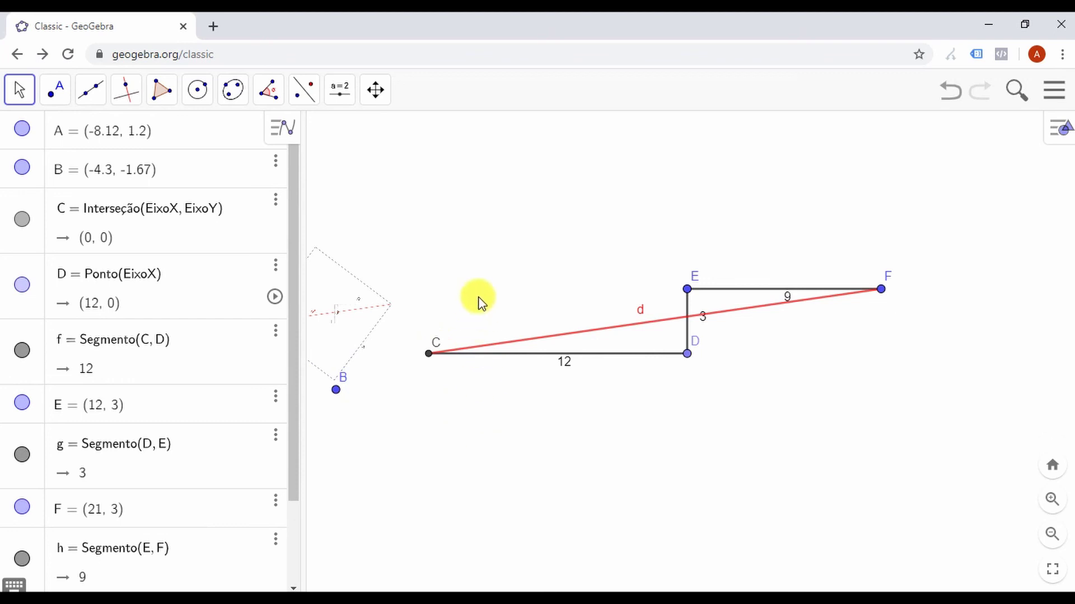
Step: Construct a fixed-size angle of 45° clockwise from point F, with its vertex at C
left_click_drag(480, 274, 607, 258)
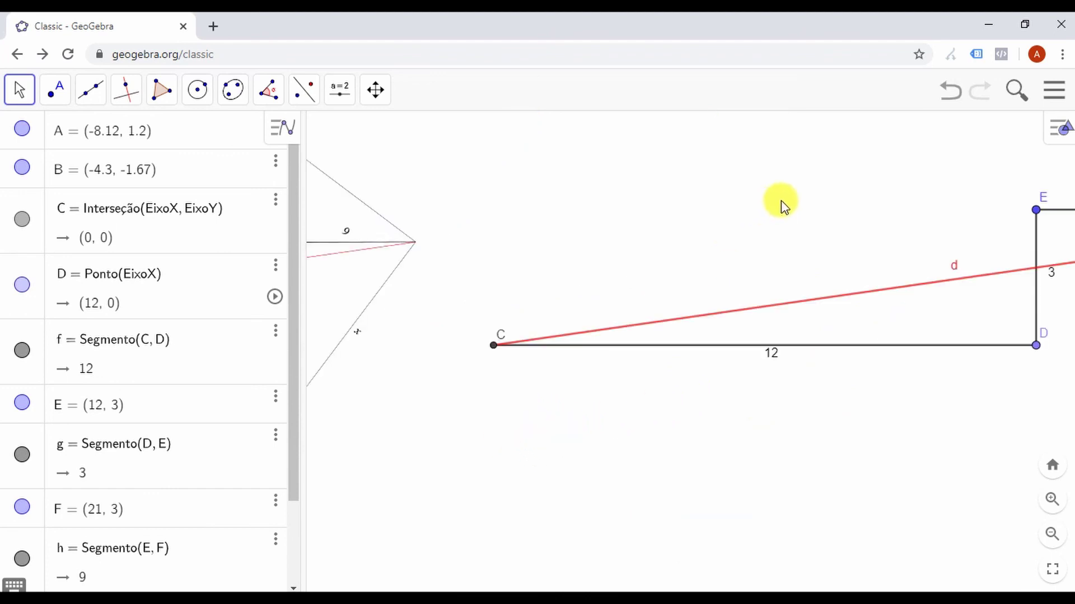
left_click_drag(782, 204, 653, 218)
scroll(650, 207, "down", 5)
left_click_drag(674, 177, 590, 228)
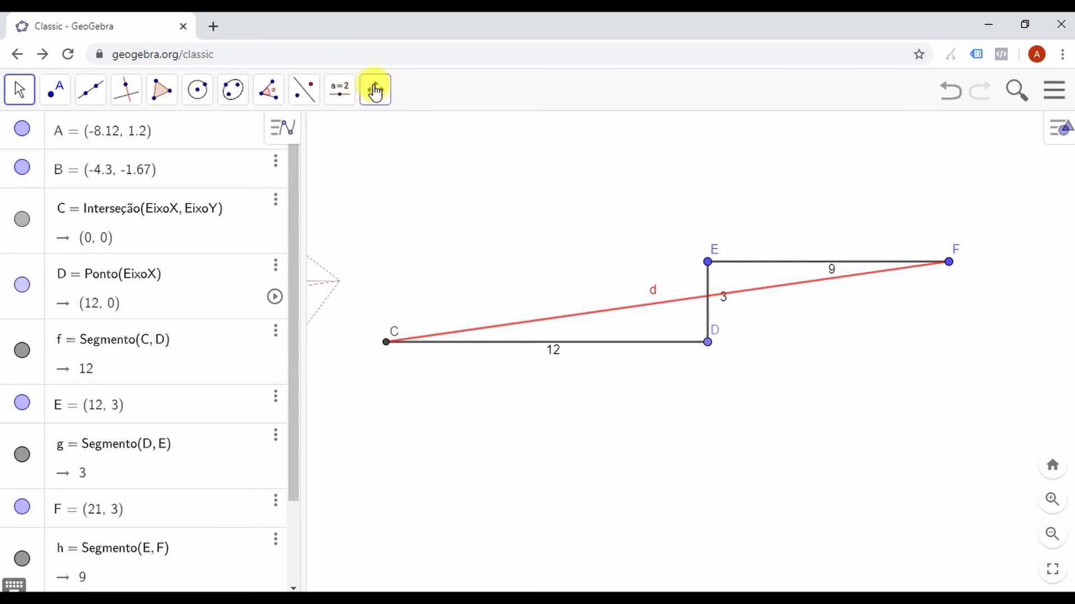
left_click(268, 95)
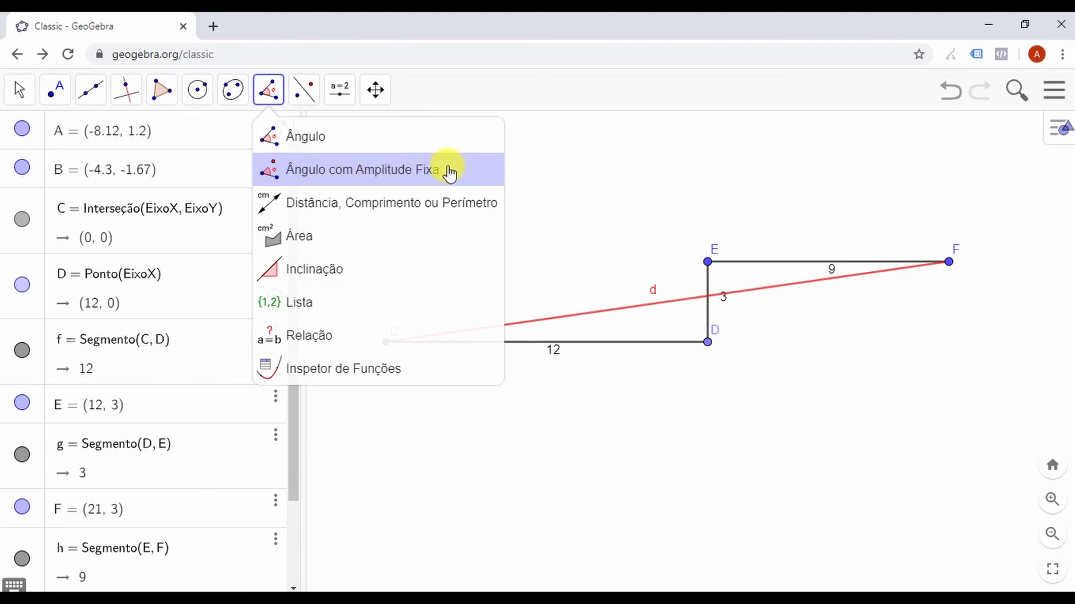
left_click(321, 140)
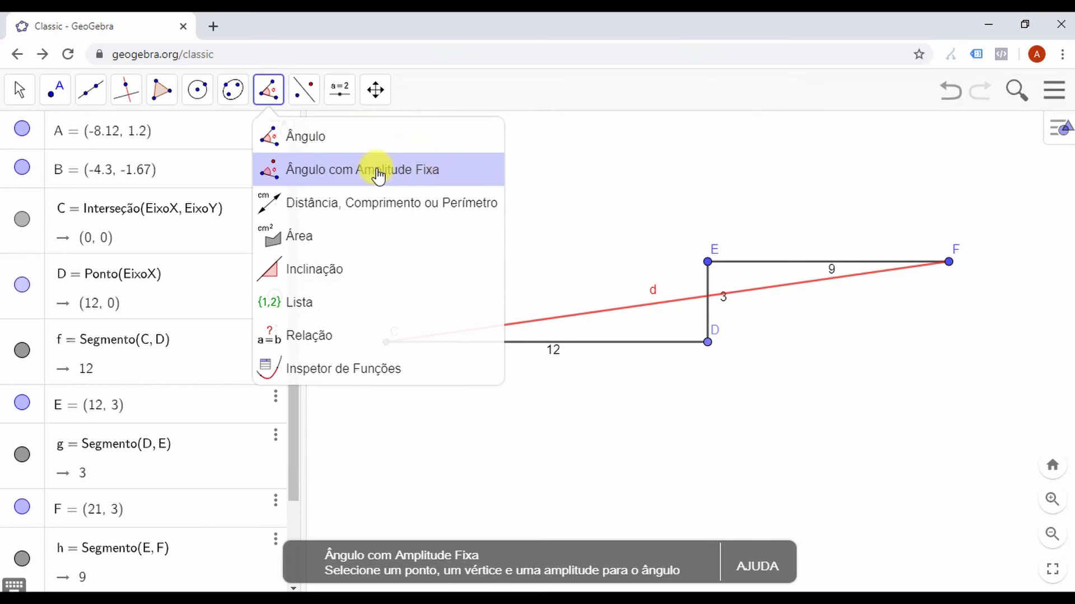
left_click(458, 174)
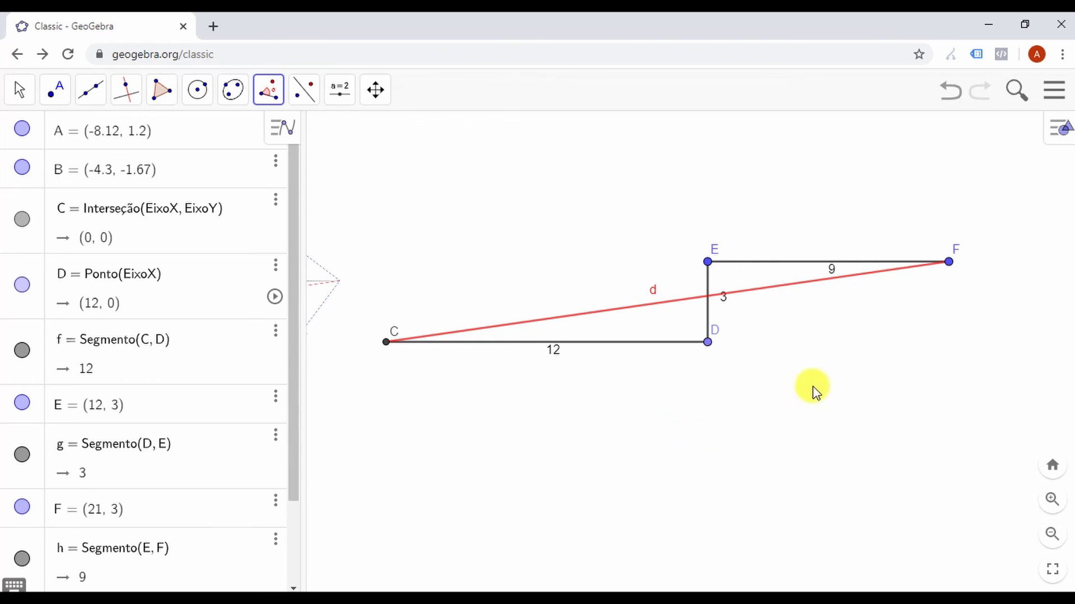
left_click(950, 266)
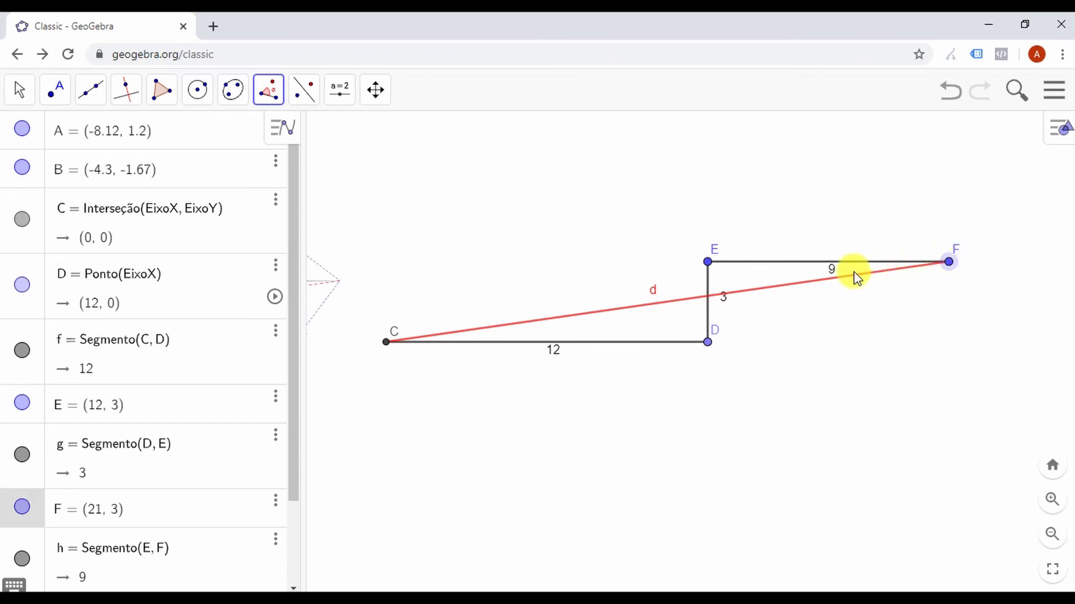
left_click(387, 342)
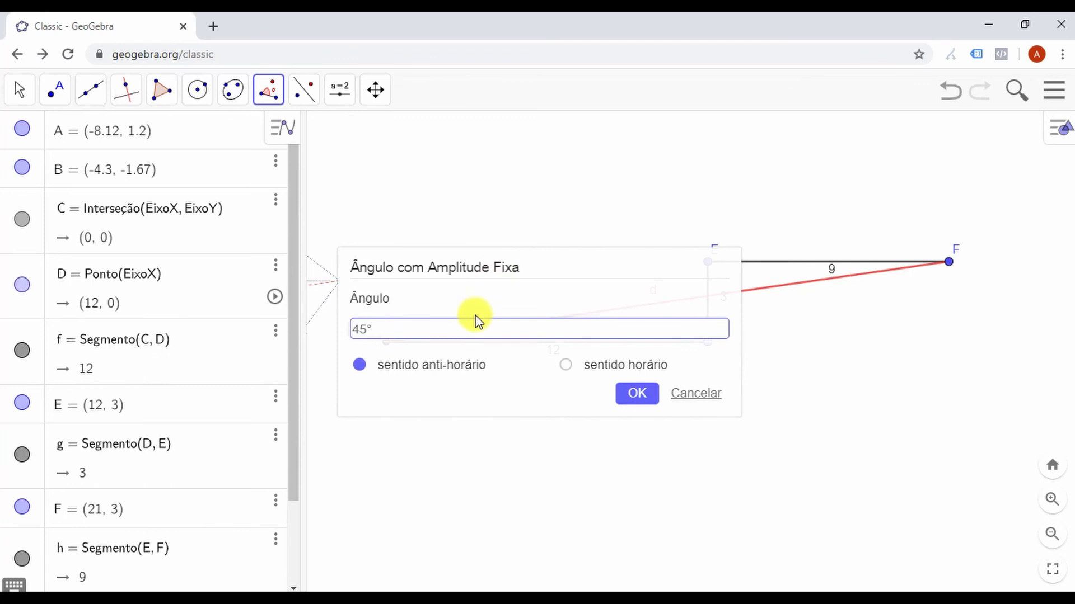
left_click(541, 269)
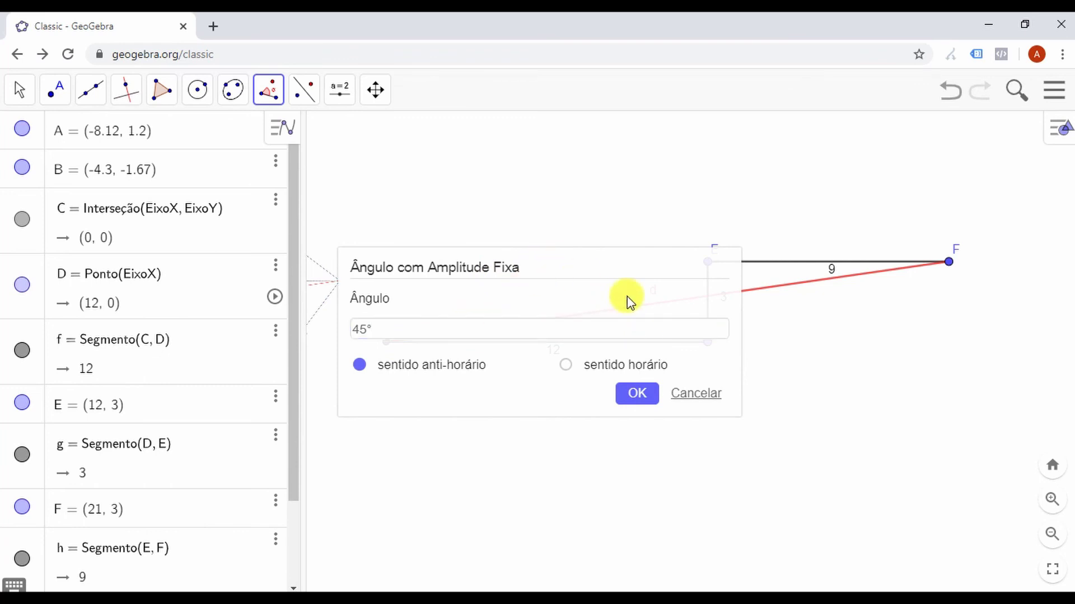
left_click_drag(600, 267, 800, 411)
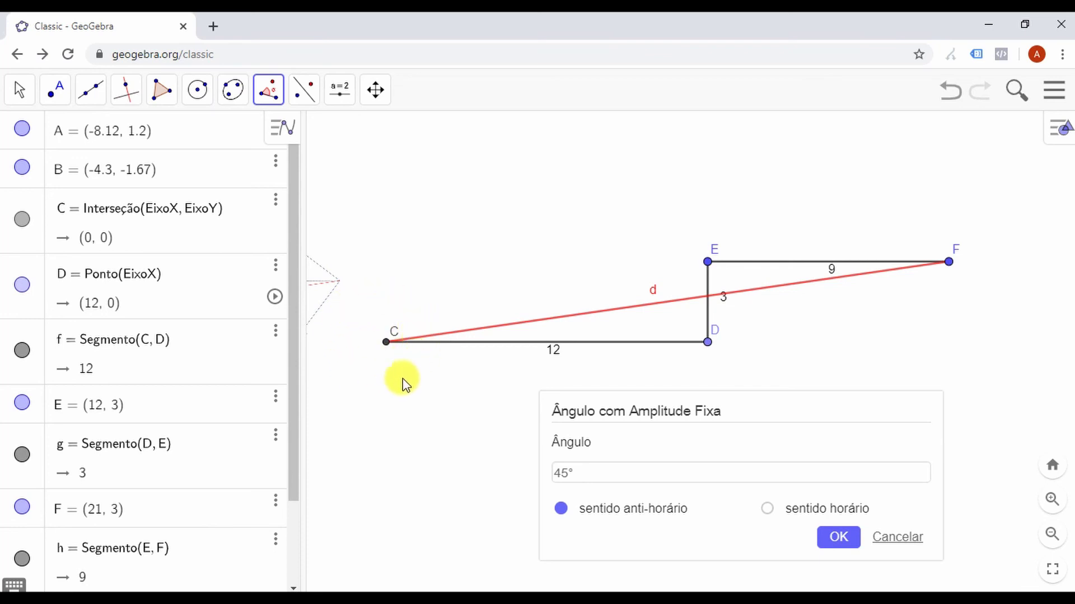
left_click(770, 509)
left_click(847, 538)
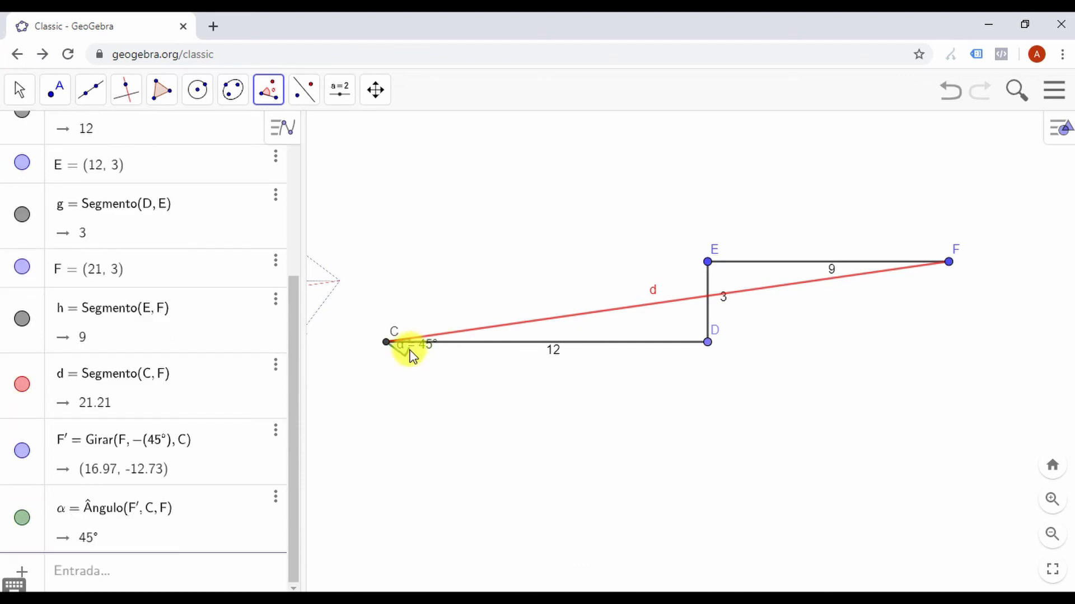
Step: Draw a ray from C through the rotated point F'
scroll(408, 379, "down", 5)
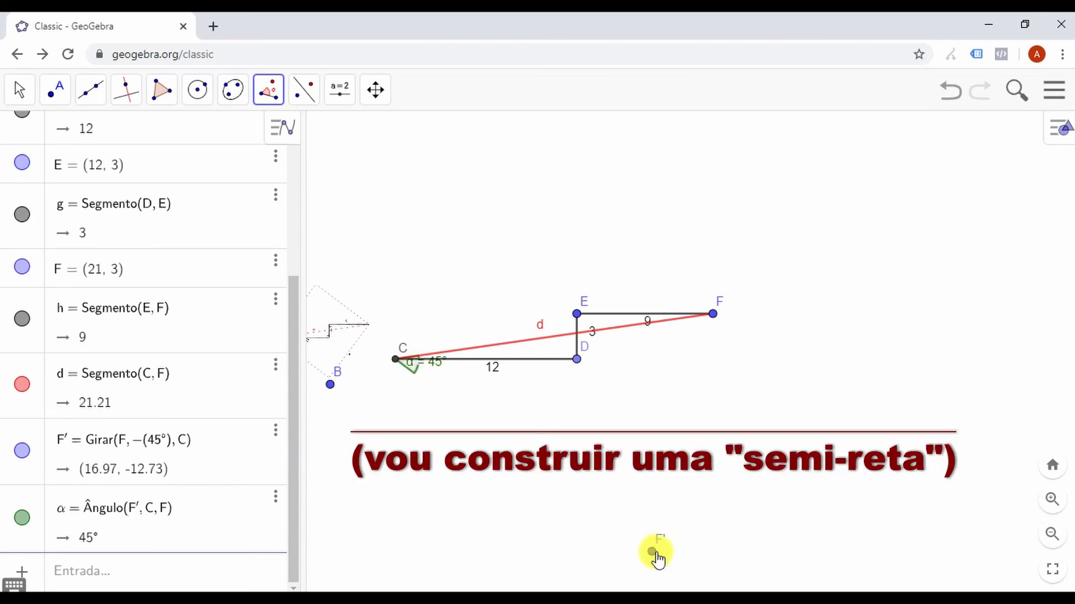
left_click(91, 89)
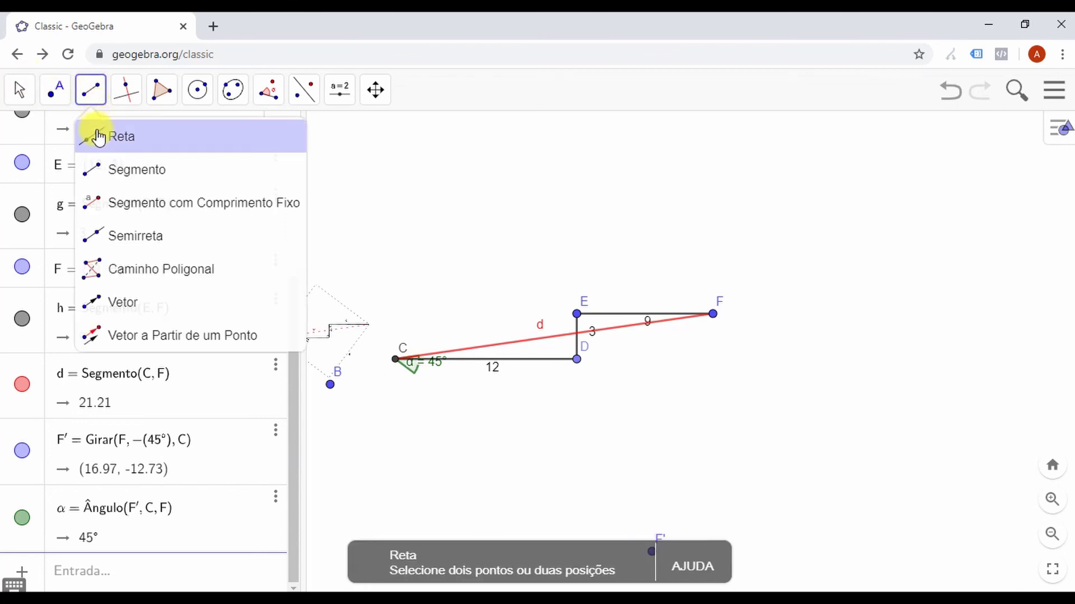
left_click(134, 236)
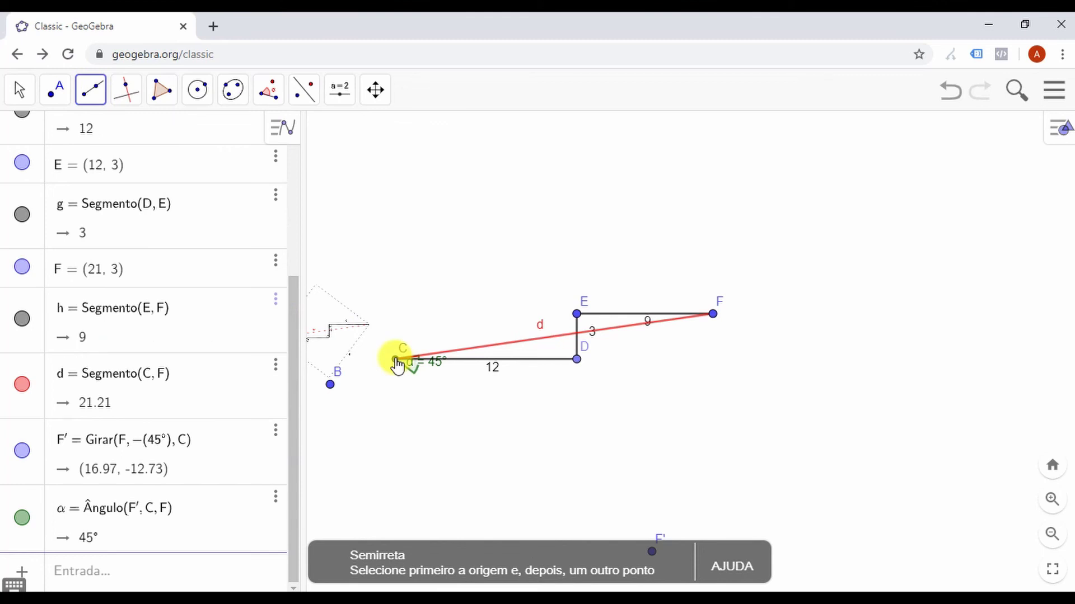
left_click(395, 360)
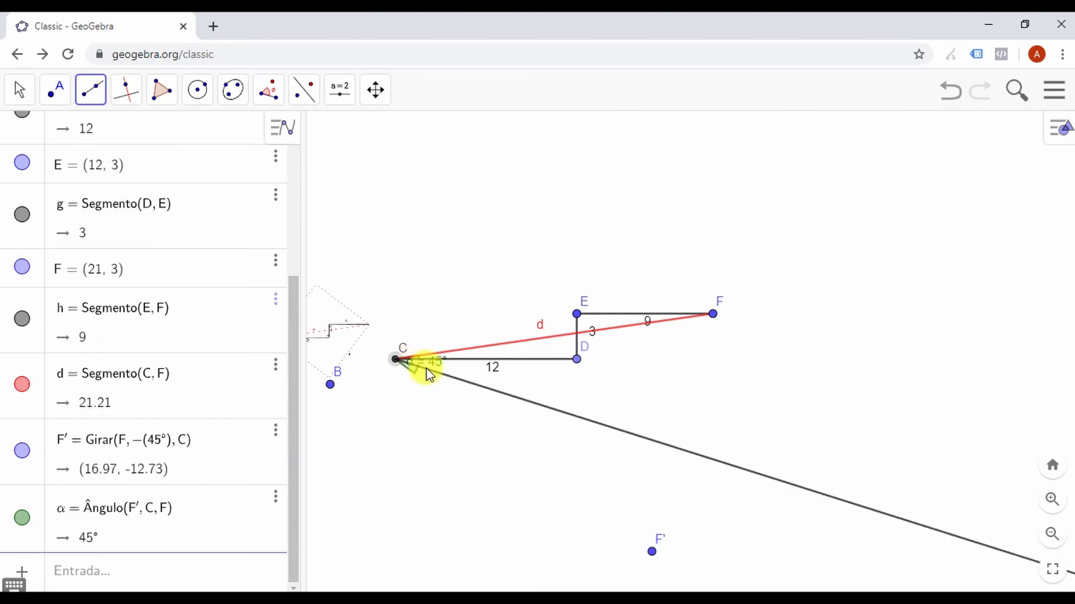
left_click(652, 553)
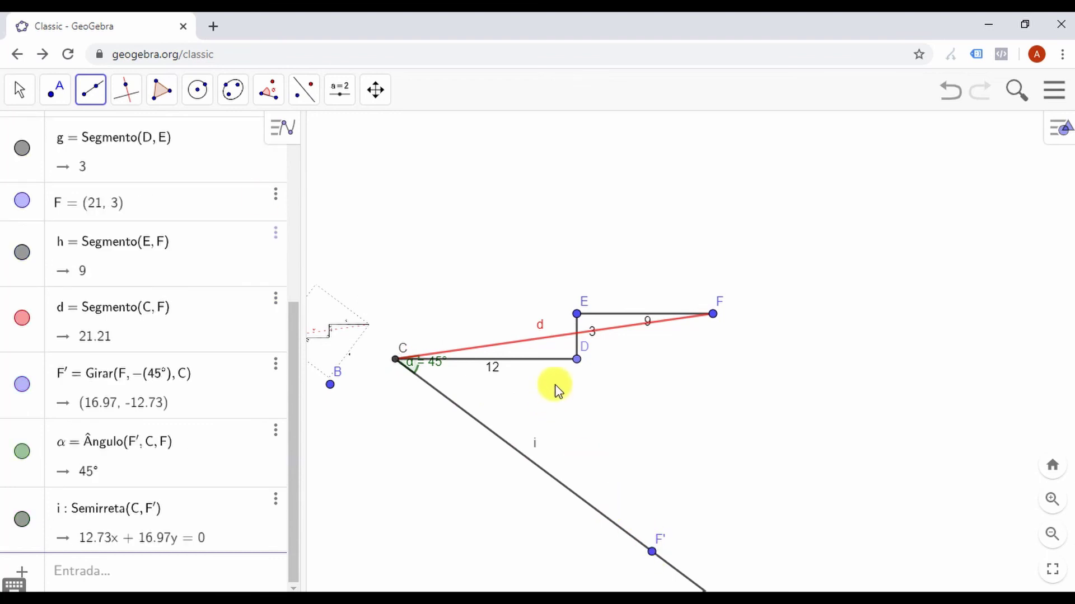
Step: Move the label of the 45° angle at C so it sits clear of the lines
left_click(20, 94)
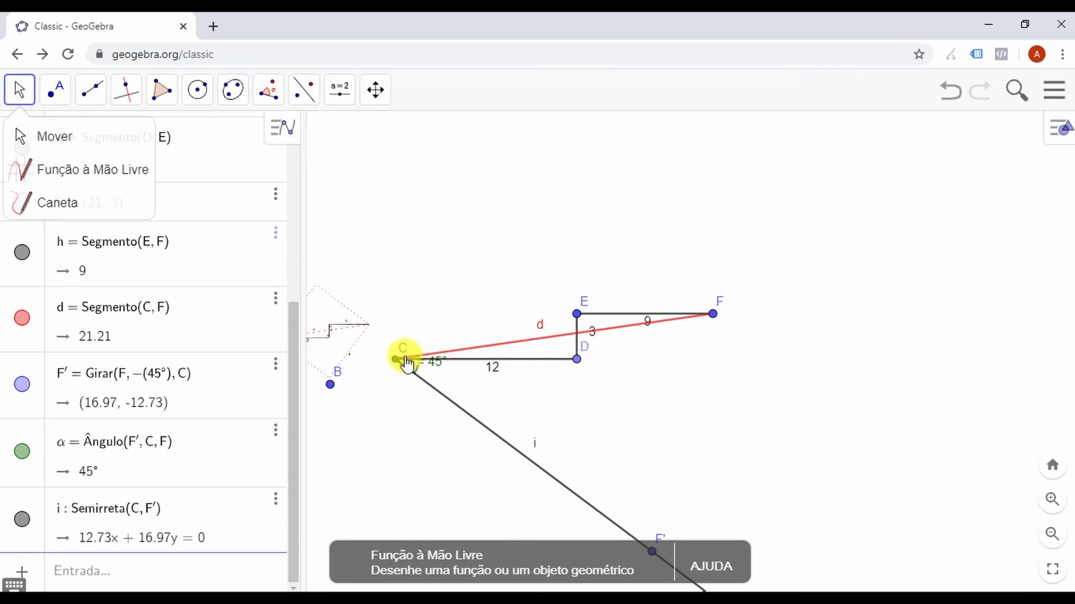
scroll(438, 370, "up", 5)
left_click_drag(433, 374, 453, 384)
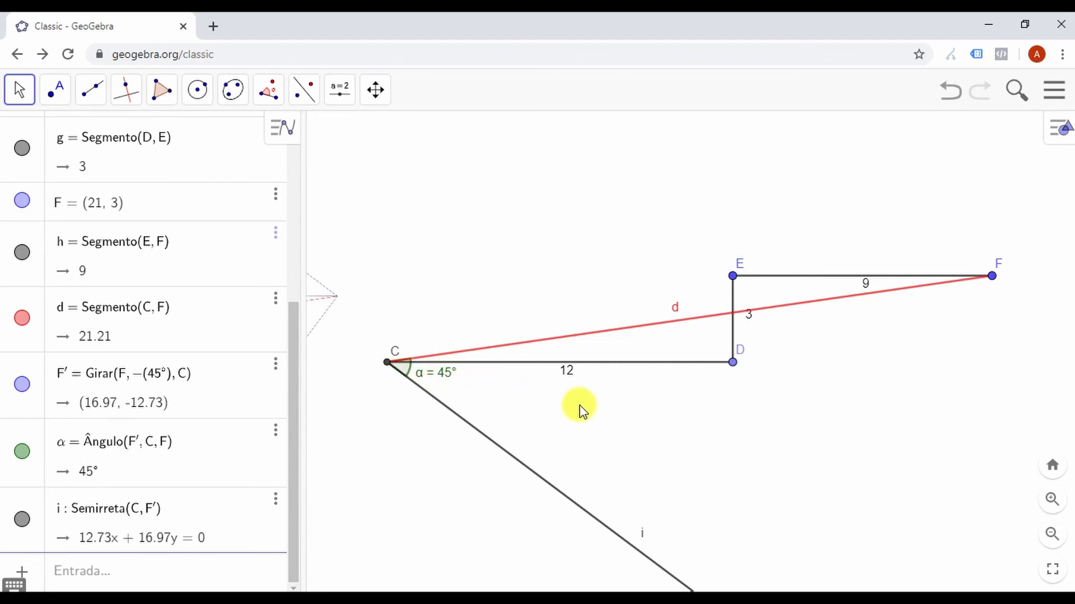
Step: Construct a line through point F perpendicular to the ray CF'
scroll(582, 412, "down", 6)
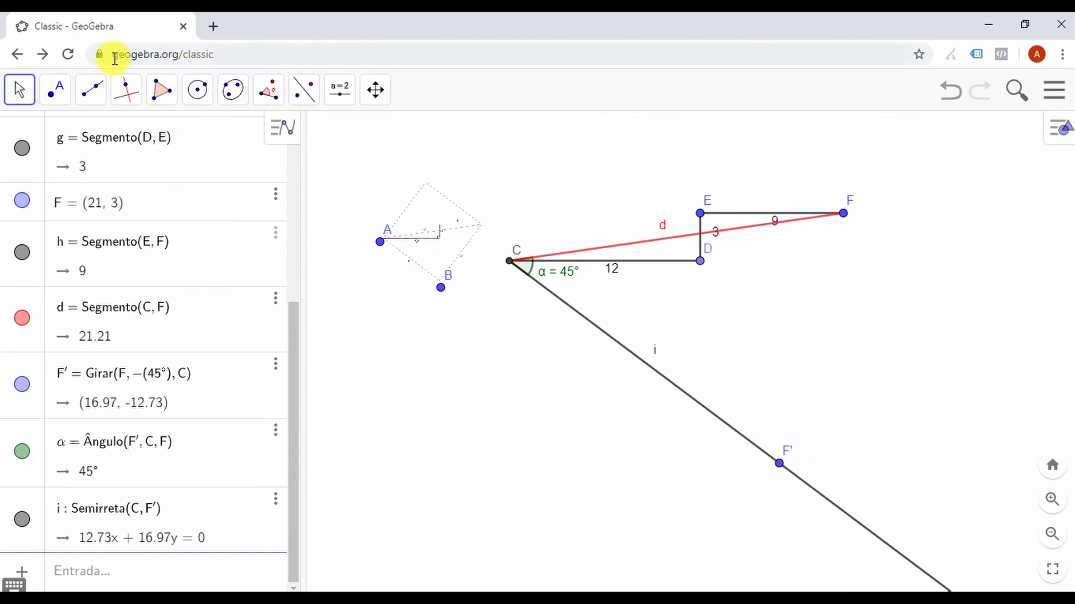
left_click(91, 95)
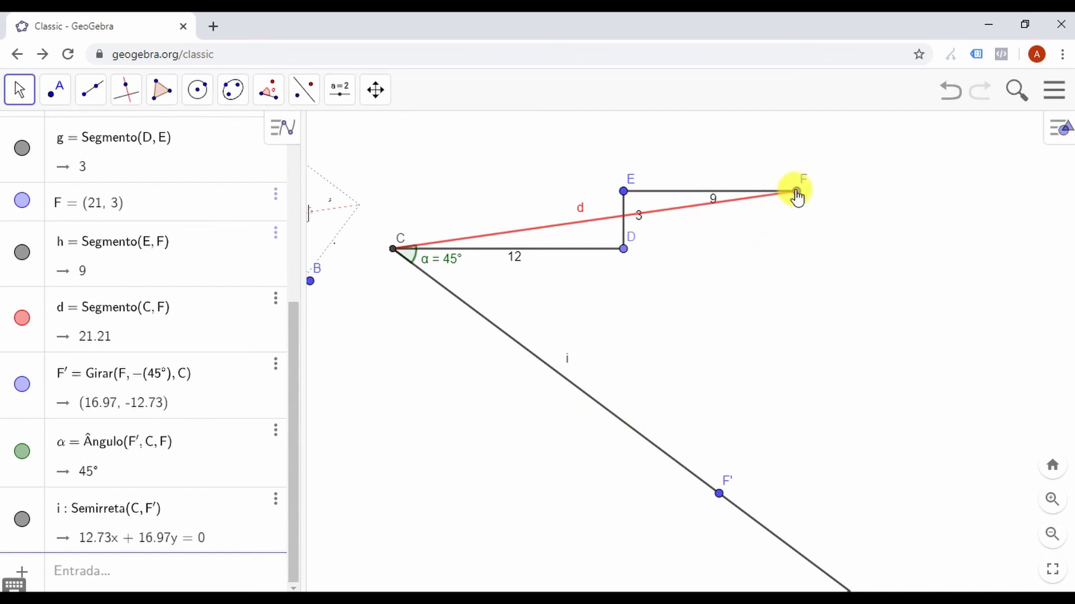
left_click(92, 90)
mouse_move(130, 85)
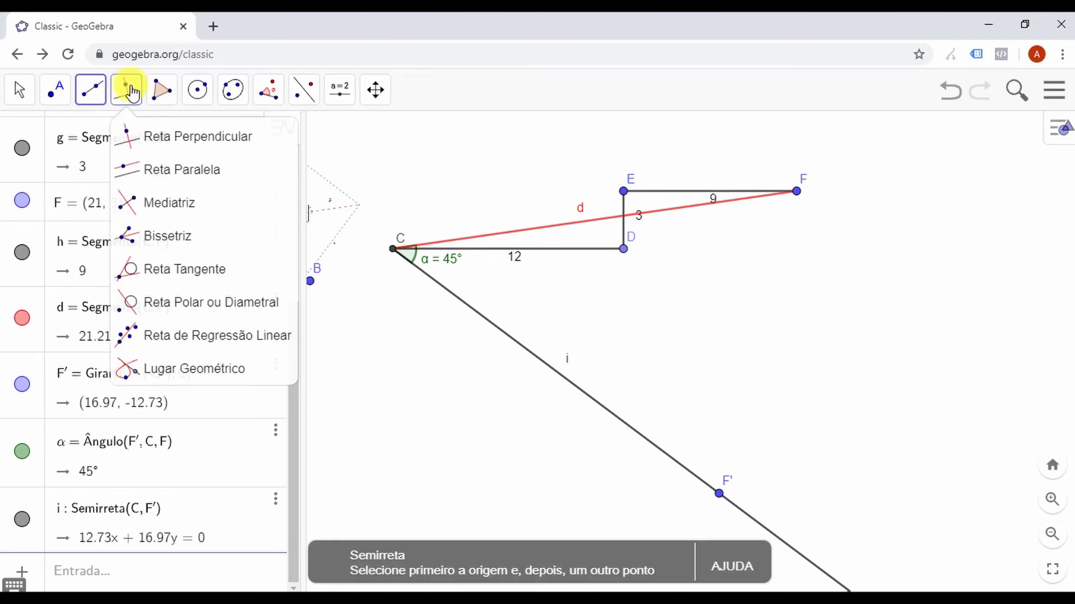
left_click(227, 143)
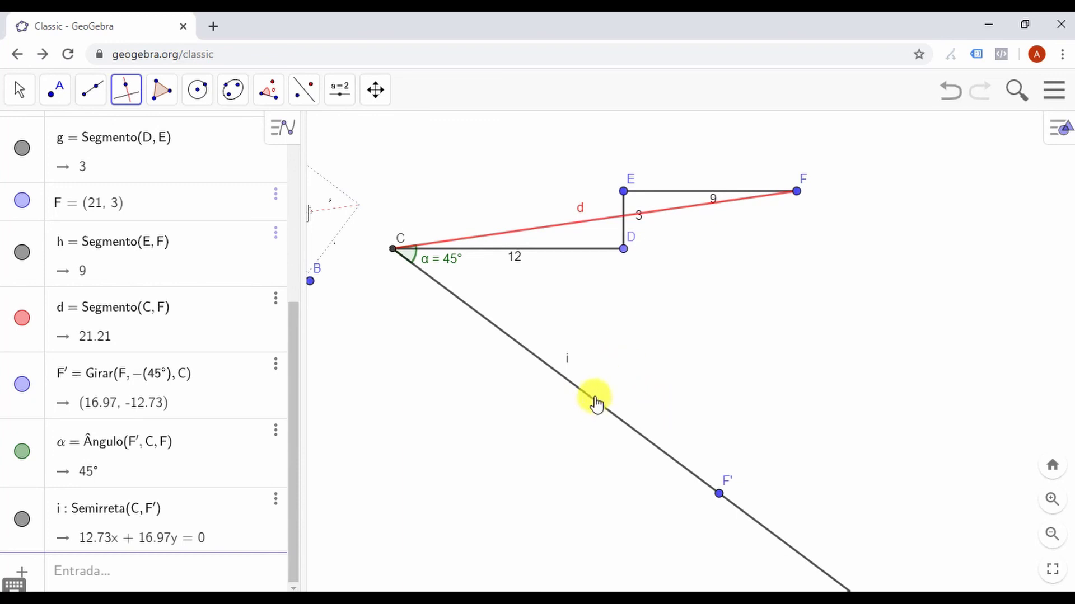
left_click(797, 191)
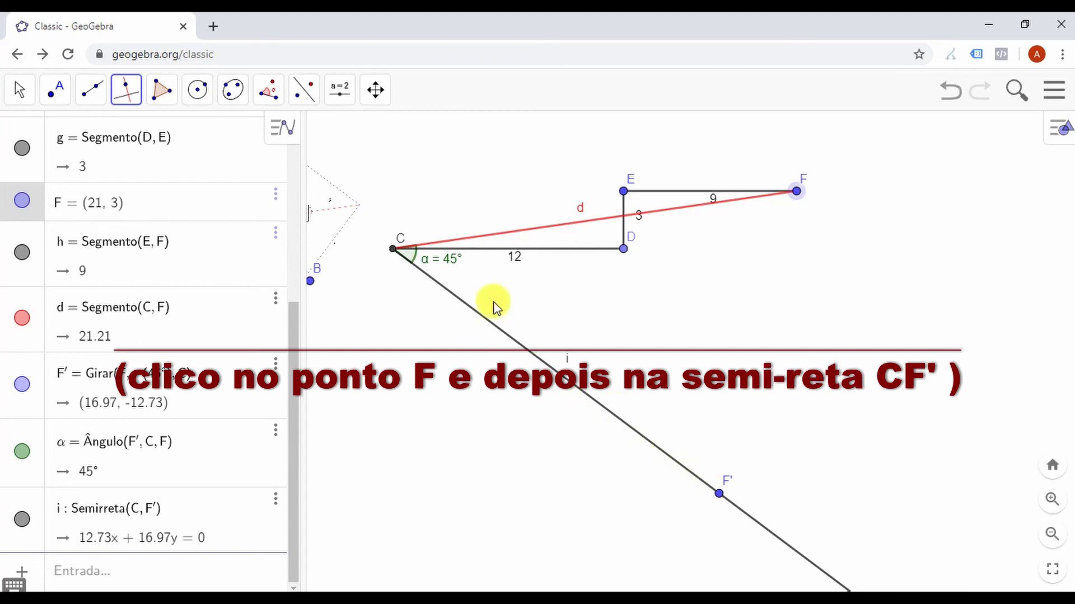
left_click(625, 430)
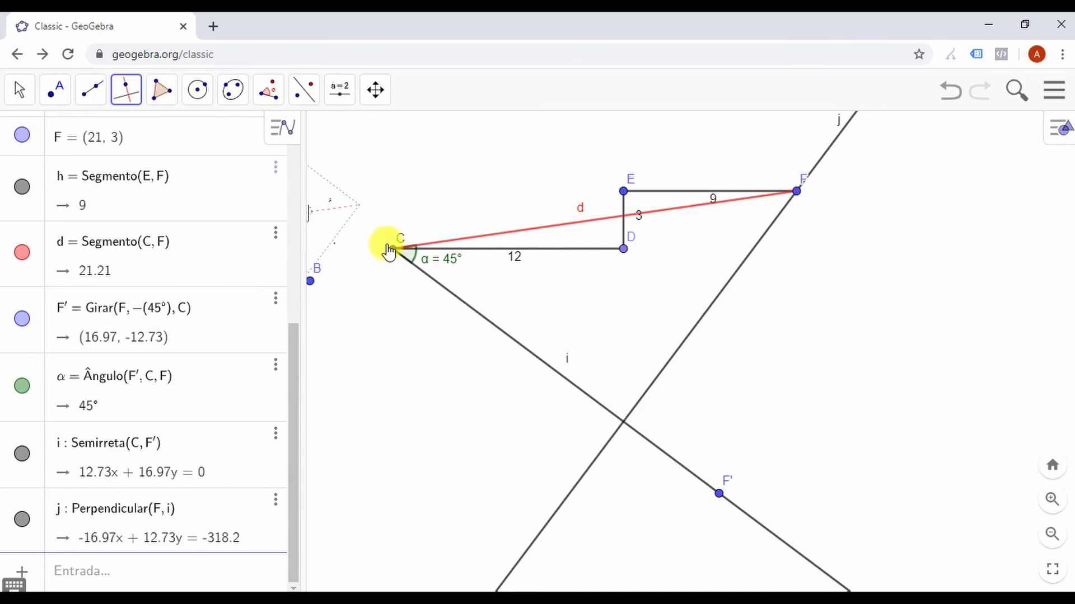
Step: Mark the intersection point of the ray CF' and the perpendicular line through F
left_click(56, 95)
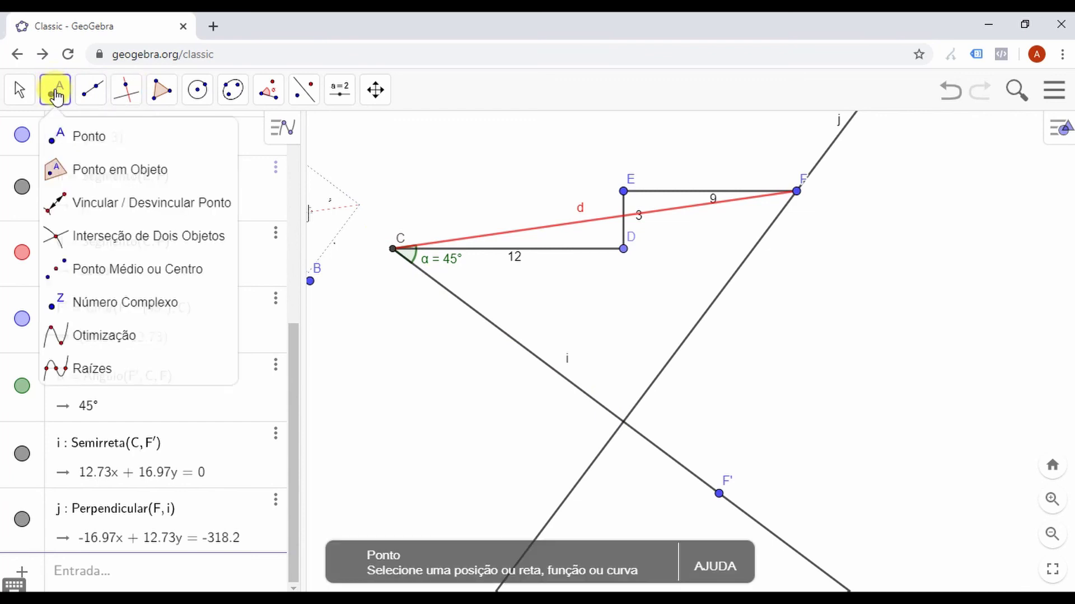
left_click(183, 240)
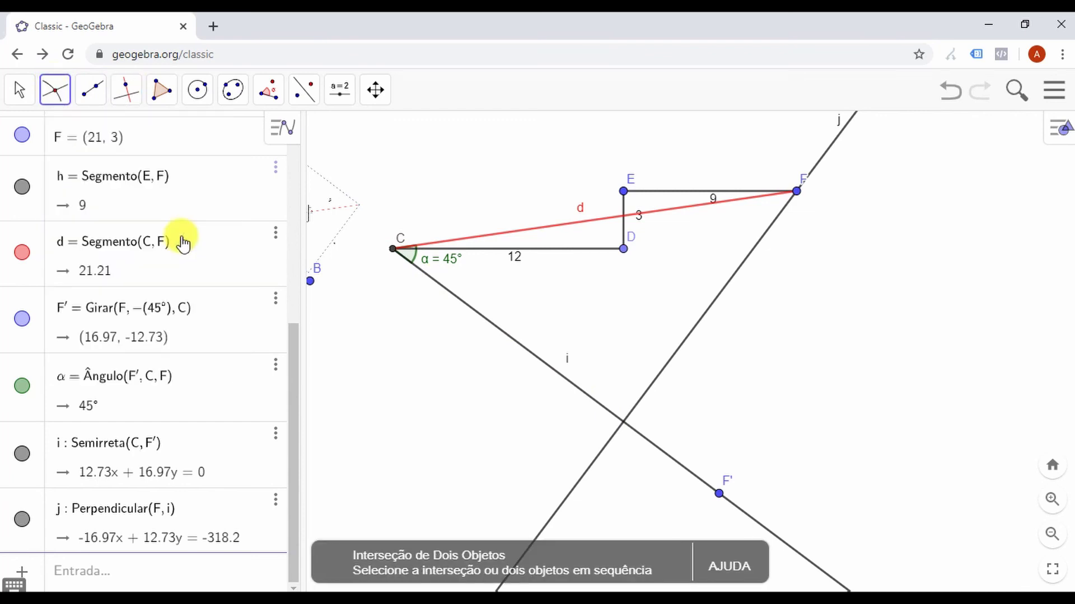
left_click(624, 423)
key("Escape")
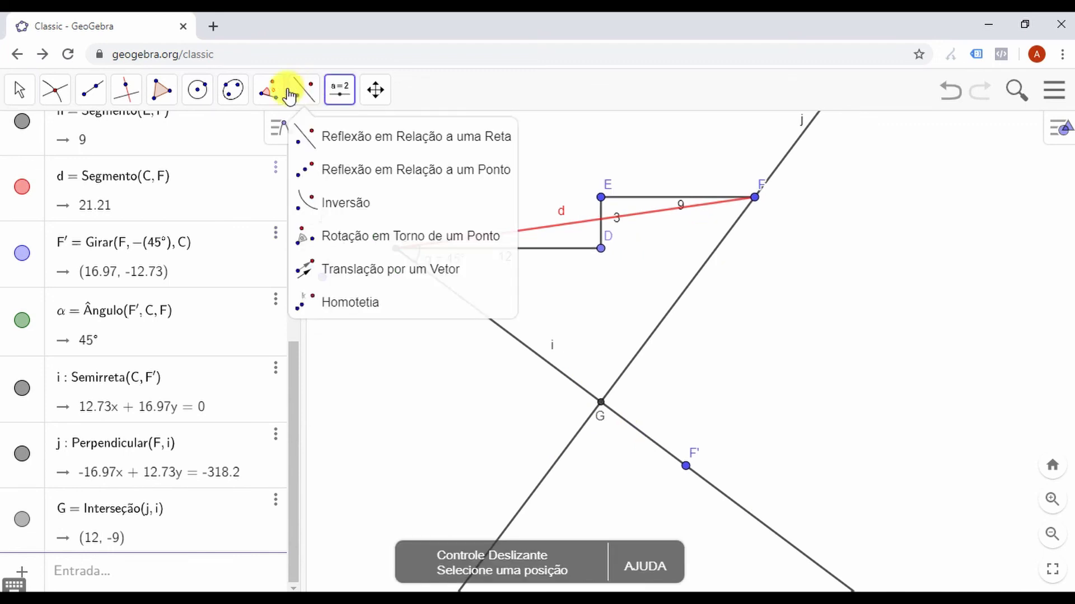
Step: Add a distance measurement between C and G and move its text just below the ray
mouse_move(272, 94)
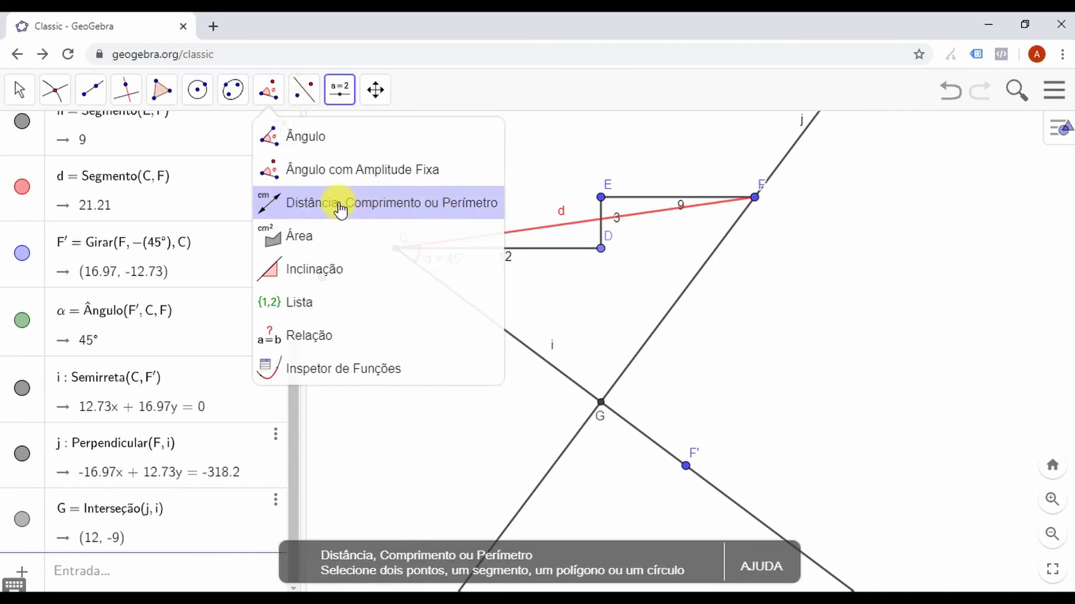
left_click(457, 205)
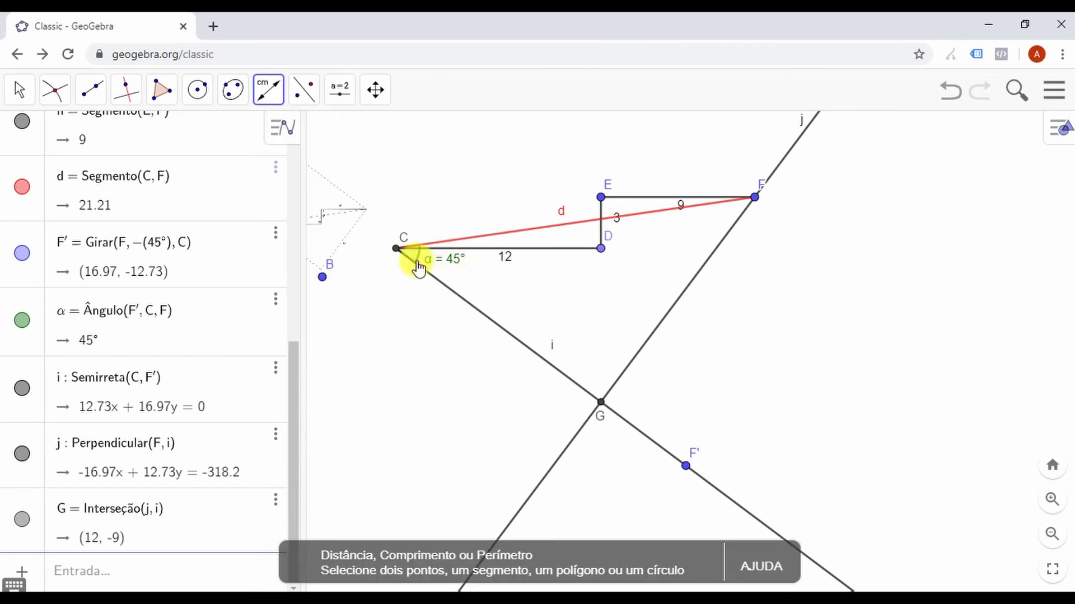
left_click(396, 249)
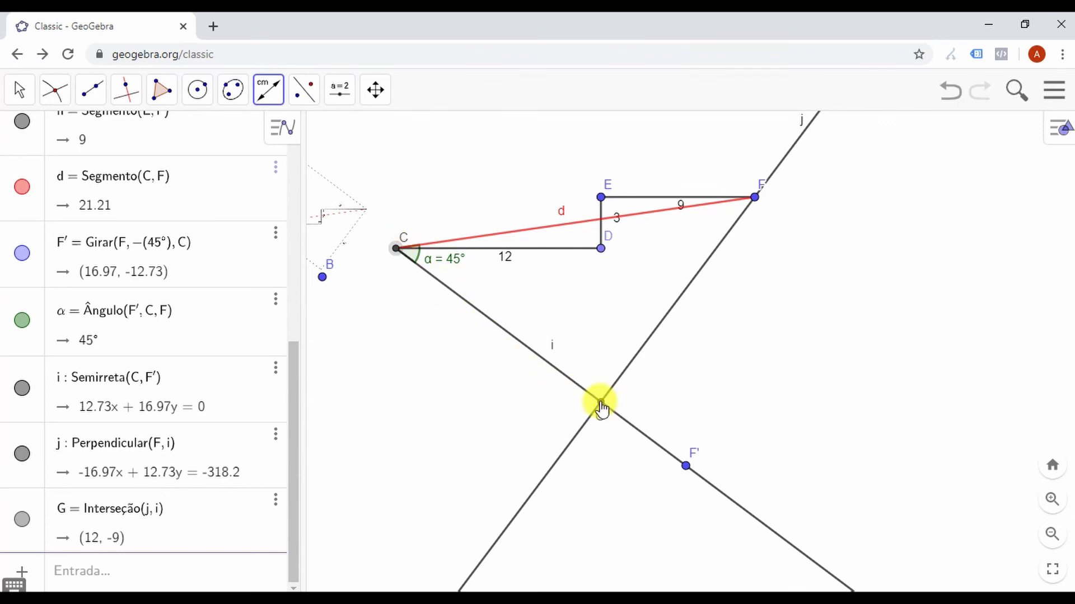
left_click(600, 403)
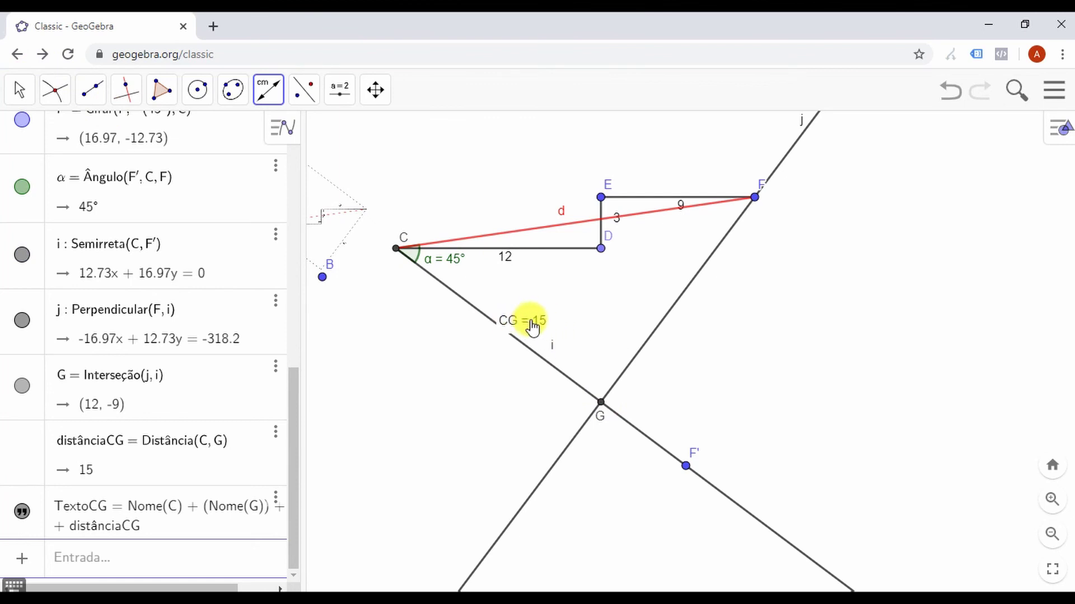
left_click(19, 90)
left_click_drag(510, 320, 469, 347)
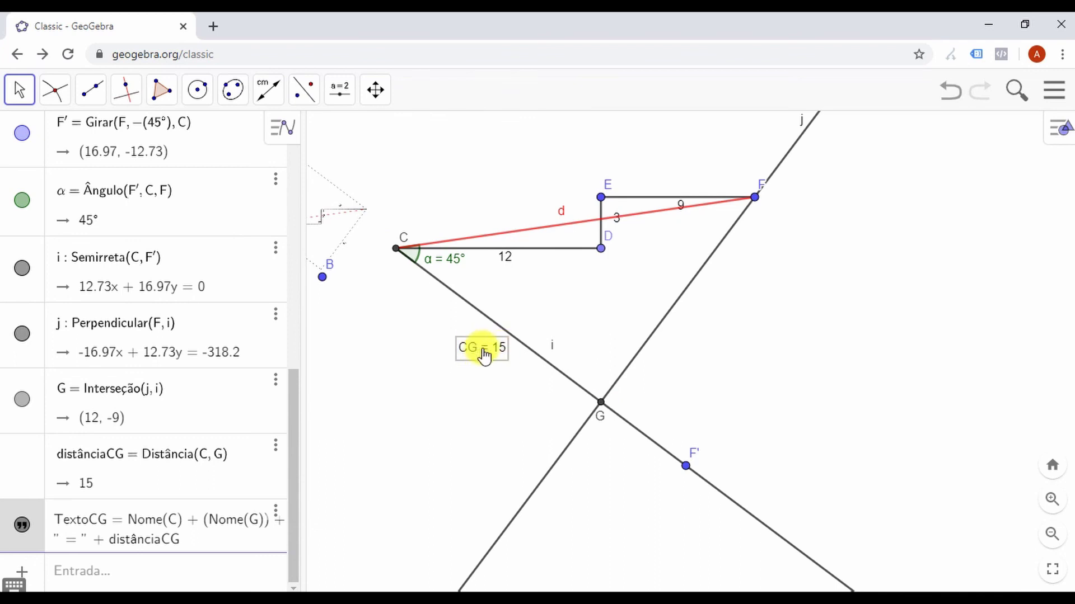
Step: Add a distance measurement between G and F along the perpendicular line
left_click(269, 89)
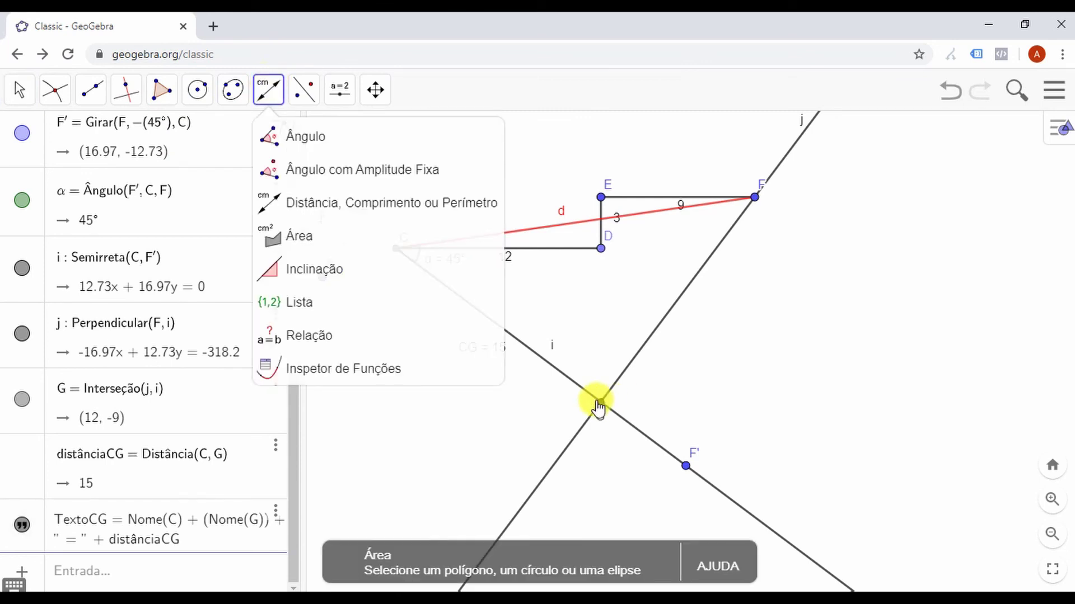
left_click(600, 402)
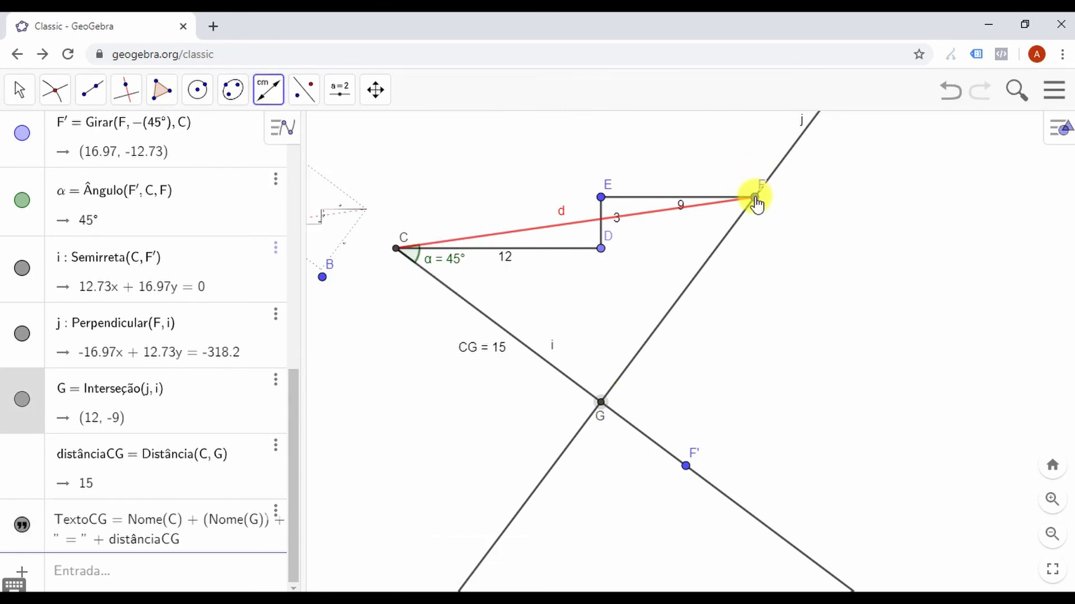
left_click(755, 198)
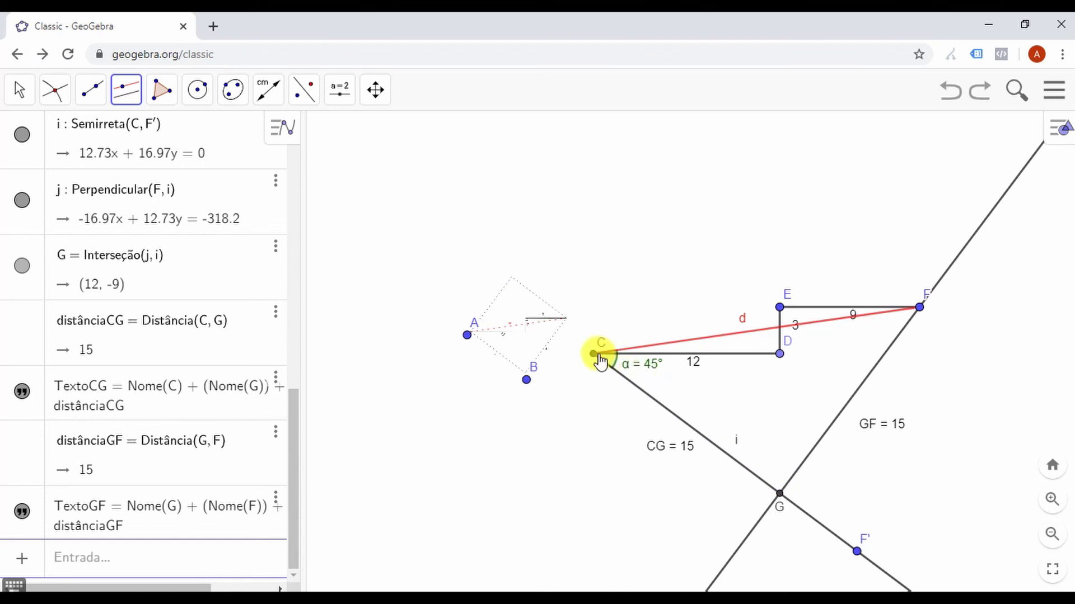
scroll(515, 336, "up", 6)
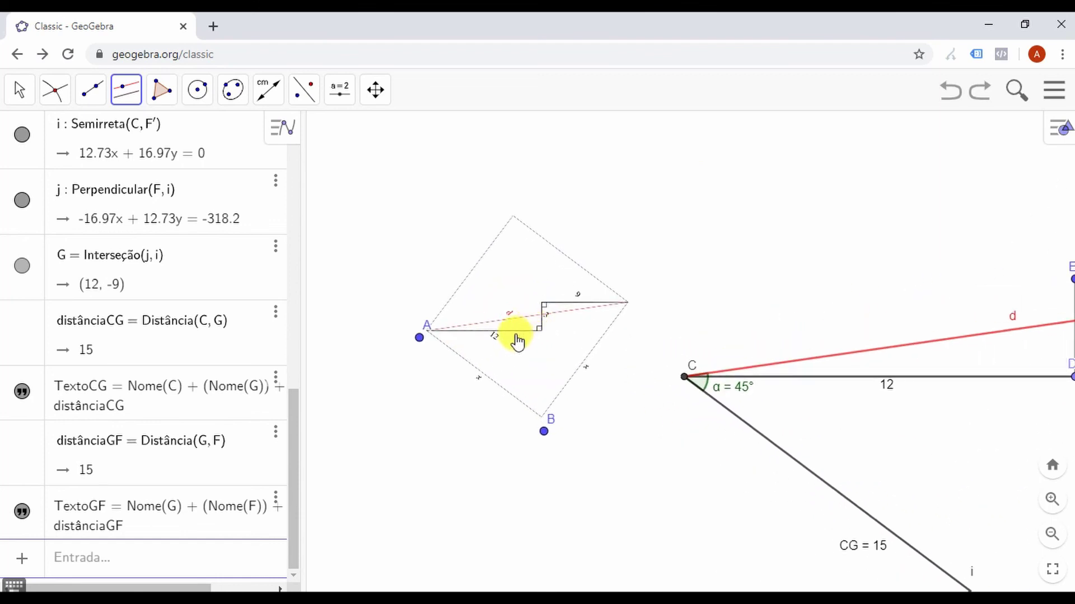
scroll(516, 340, "up", 3)
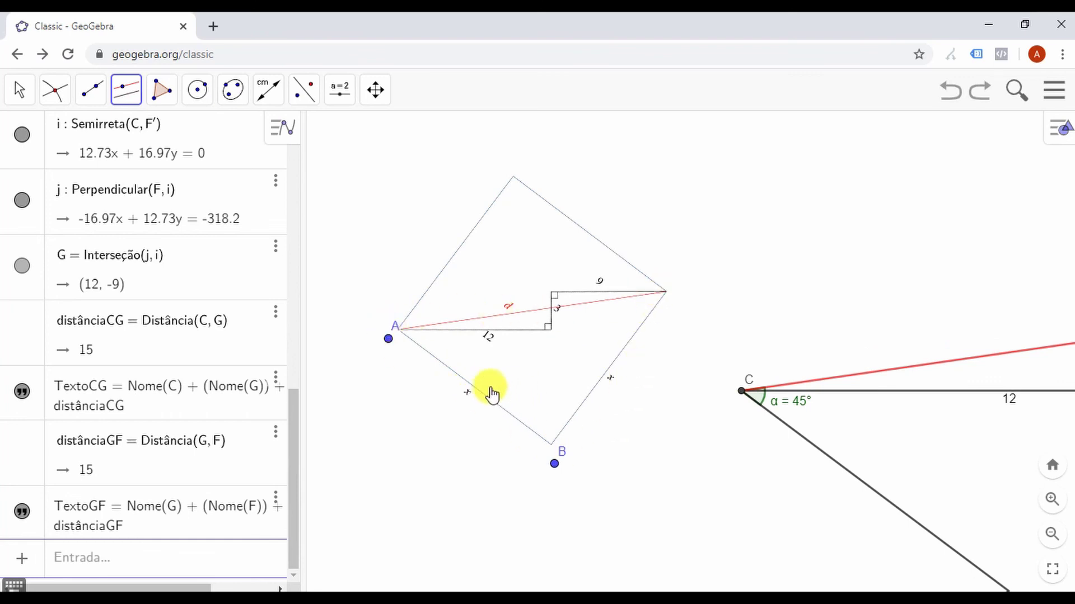
scroll(707, 417, "down", 7)
left_click(704, 420)
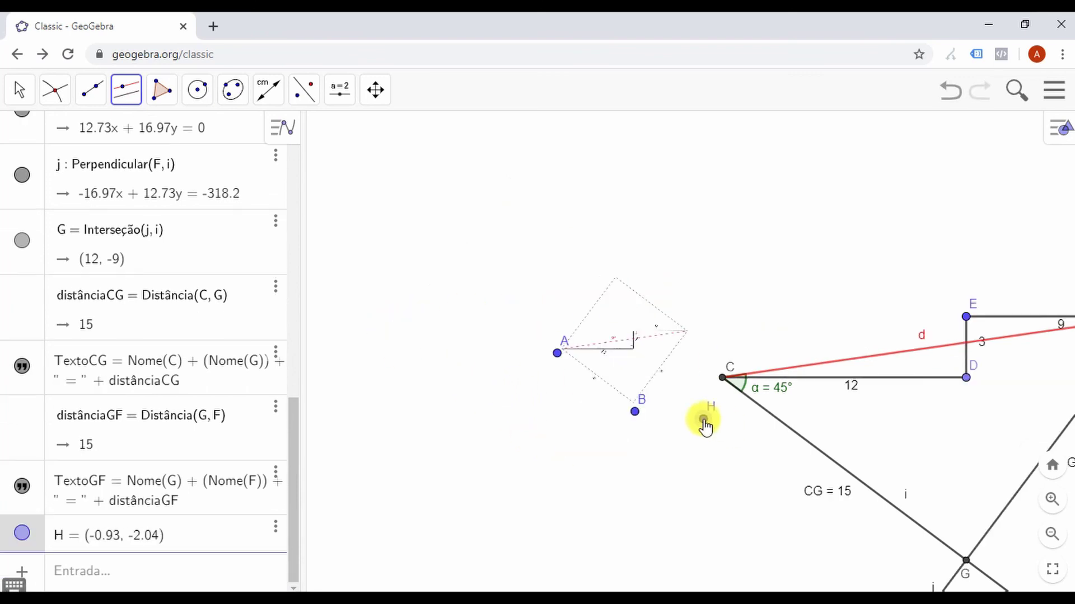
key("ctrl+z")
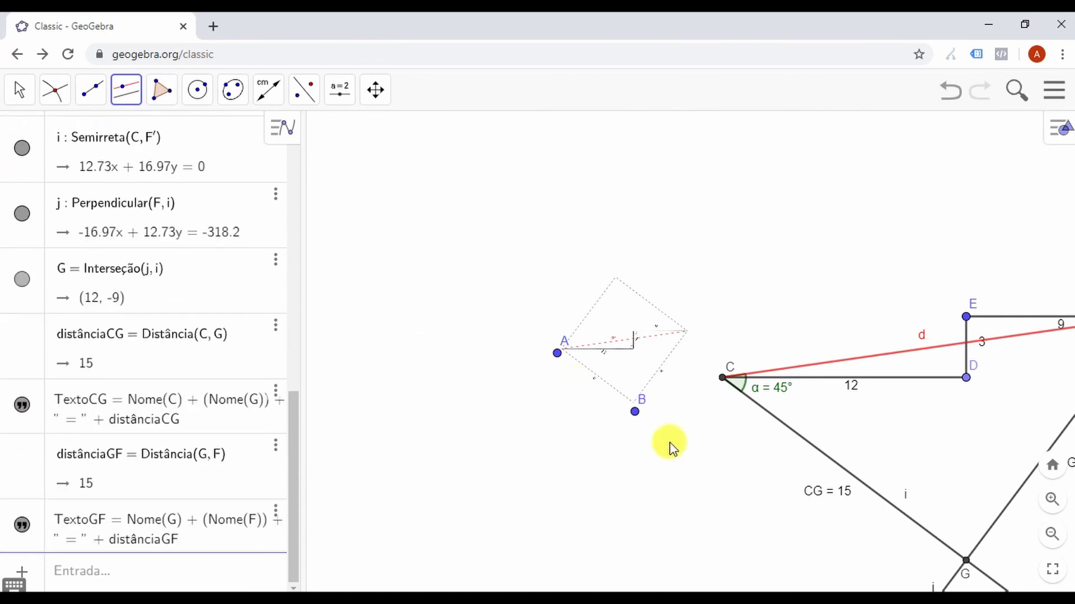
Step: Move the label of point F off the perpendicular line to the clear area beside the point
left_click(20, 92)
left_click_drag(806, 269, 585, 257)
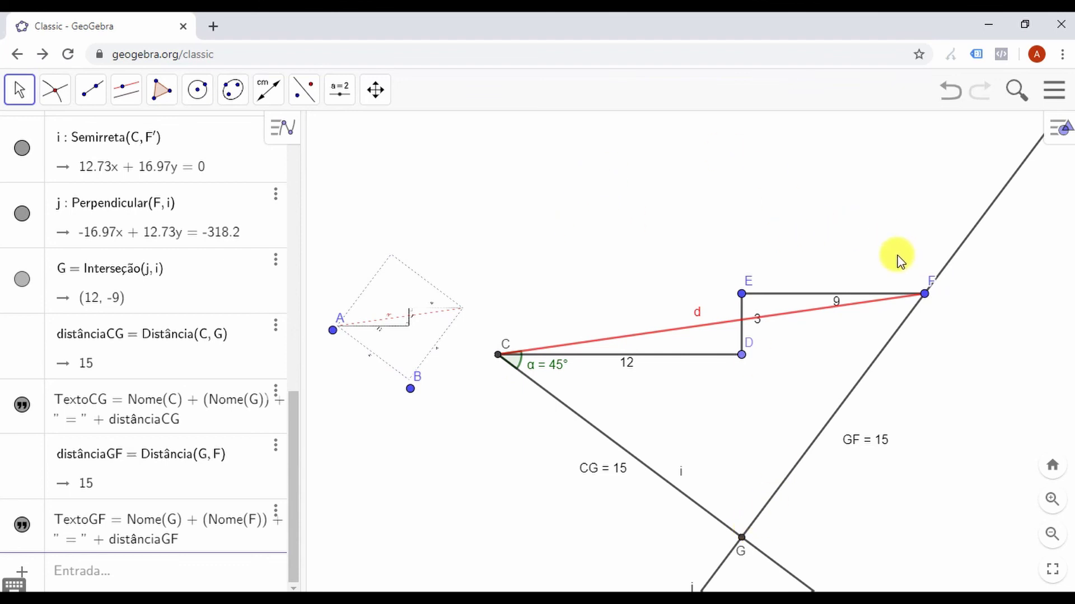
left_click(25, 92)
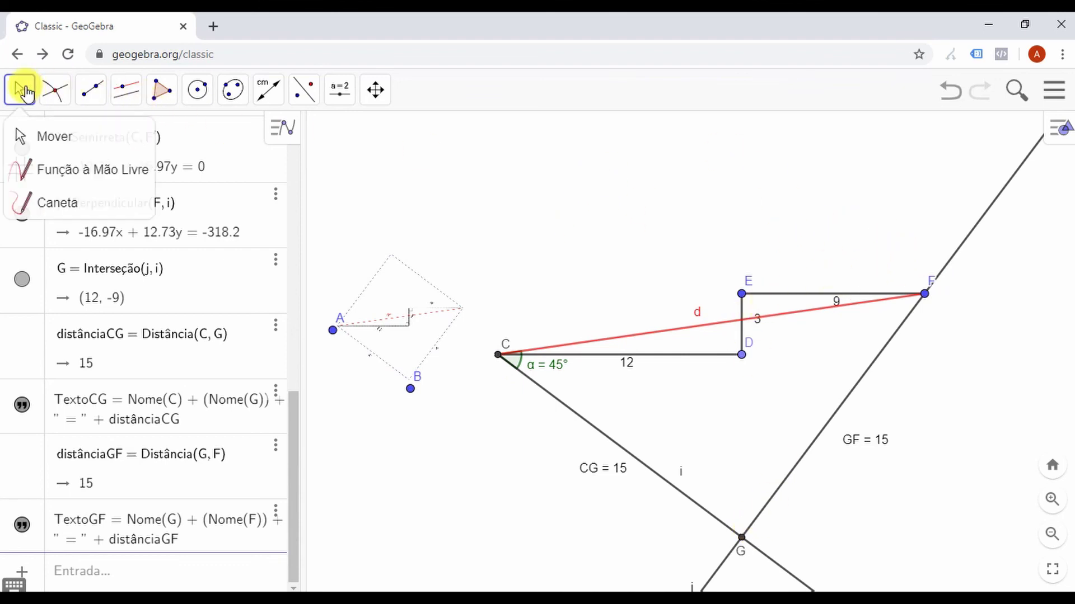
left_click(54, 90)
left_click(932, 287)
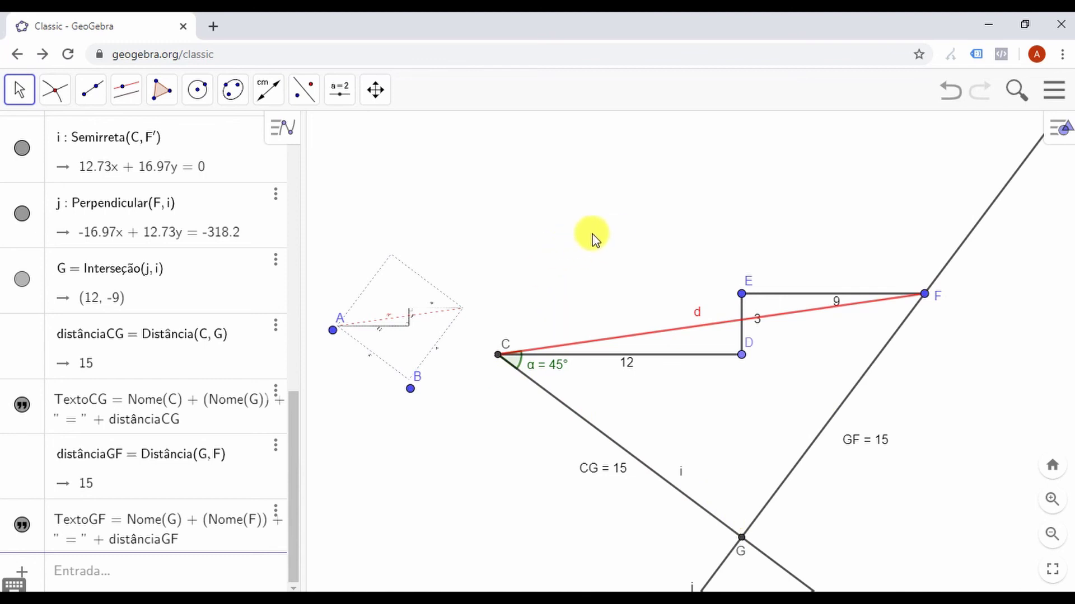
Step: Construct a line through point C parallel to the line through G and F
left_click(126, 91)
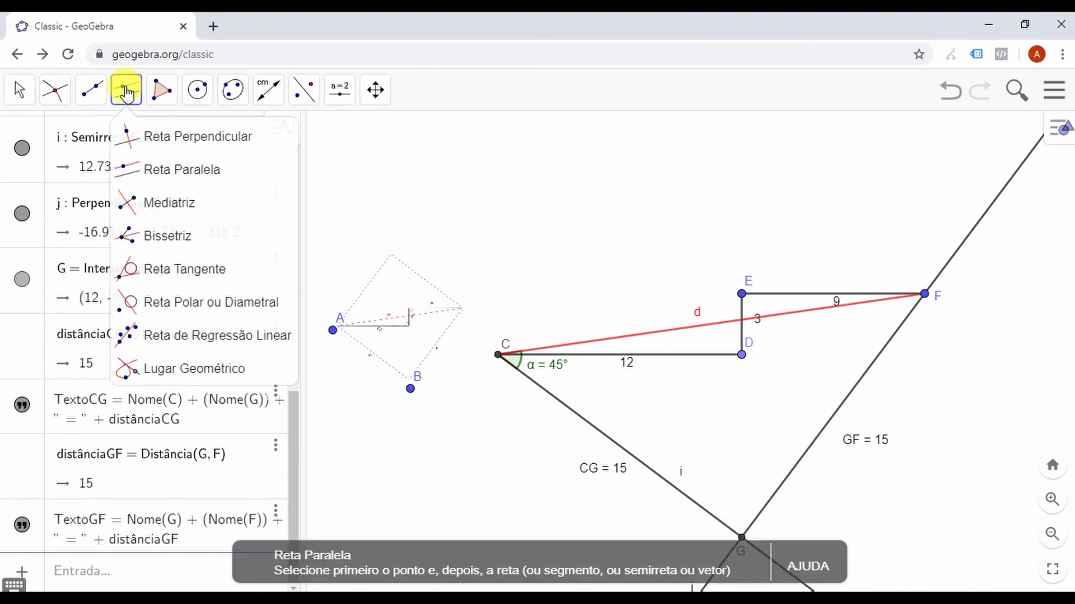
left_click(127, 93)
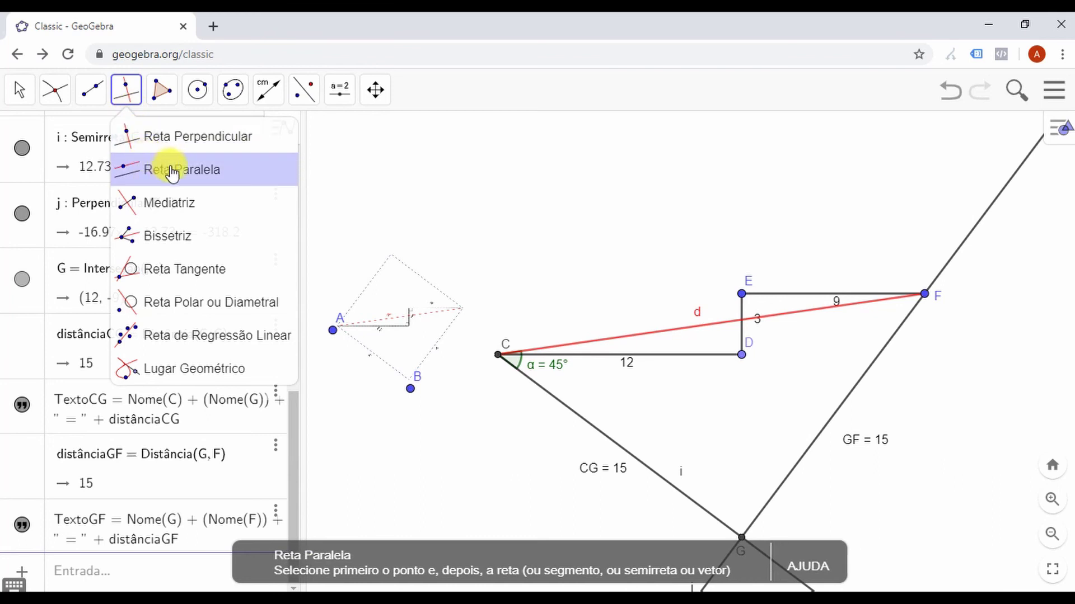
left_click(217, 176)
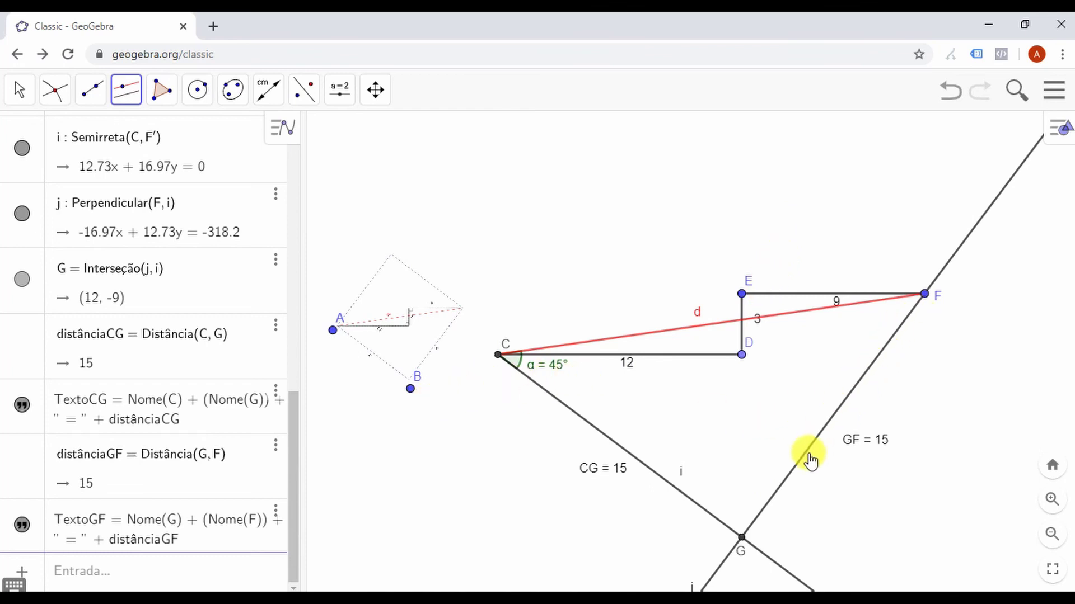
left_click(498, 356)
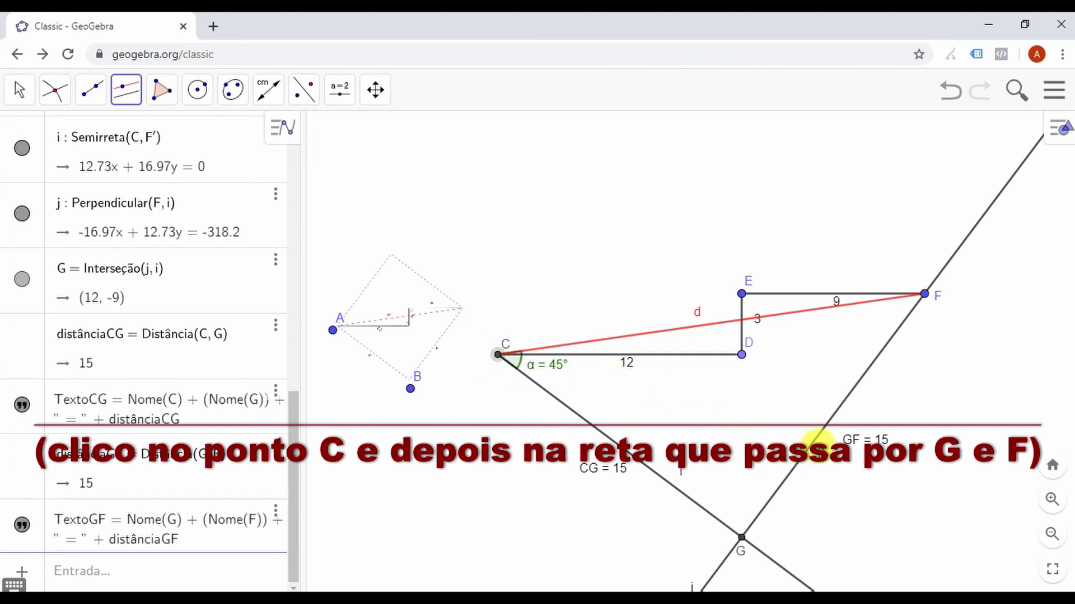
left_click(806, 462)
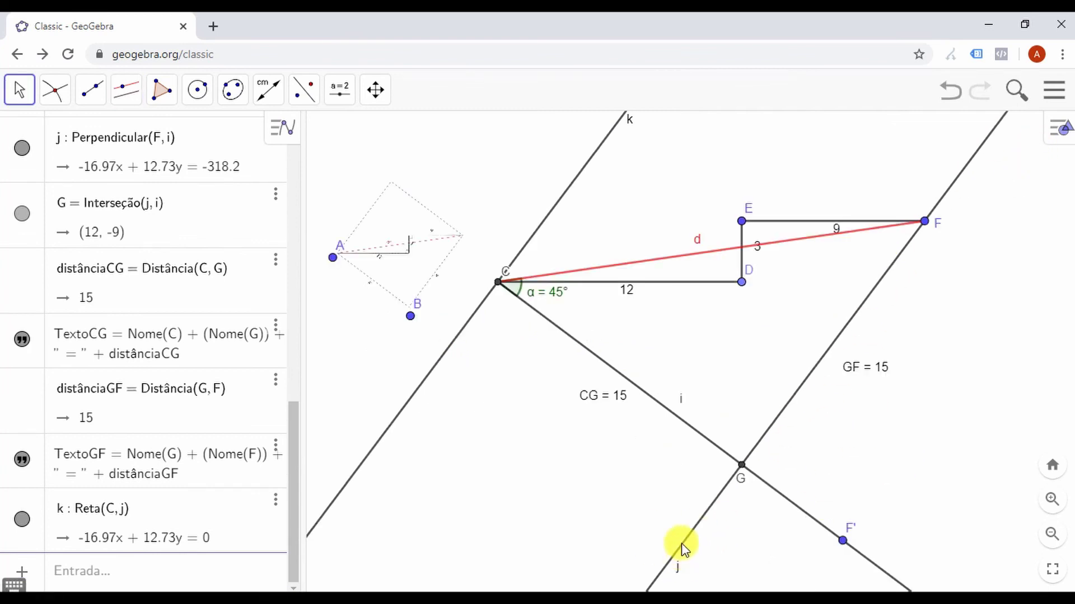
Step: Construct a line through point F parallel to the ray from C through G
left_click_drag(675, 149, 669, 237)
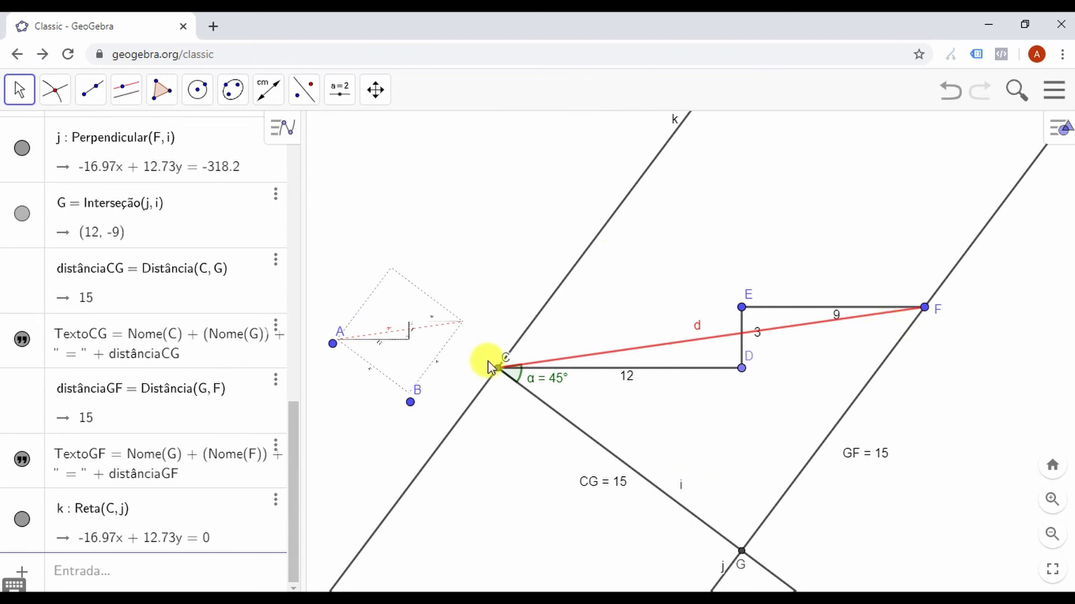
left_click_drag(595, 457, 550, 377)
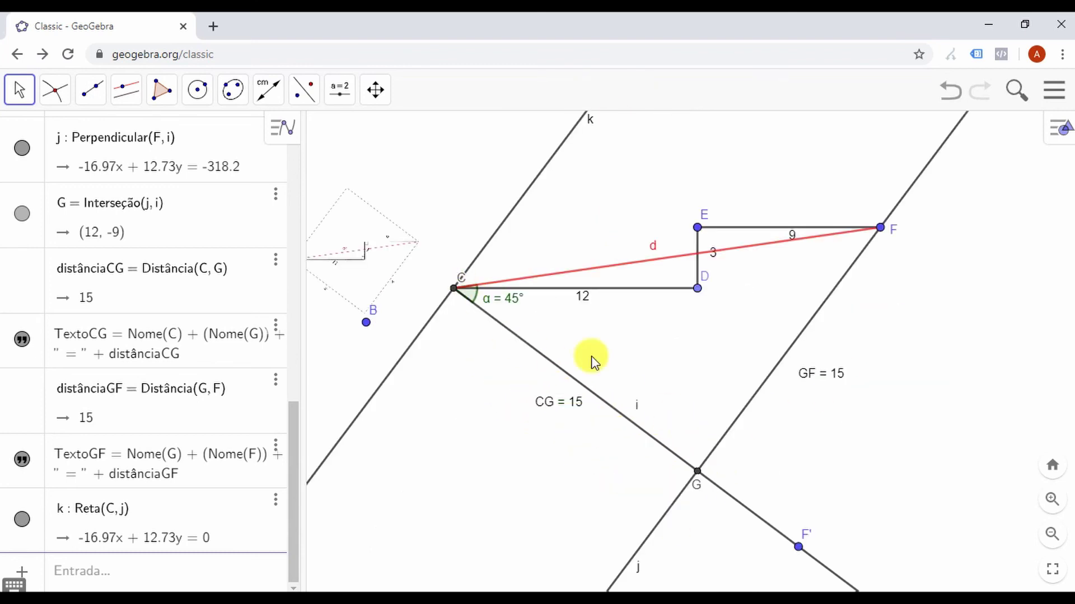
left_click_drag(885, 392, 832, 467)
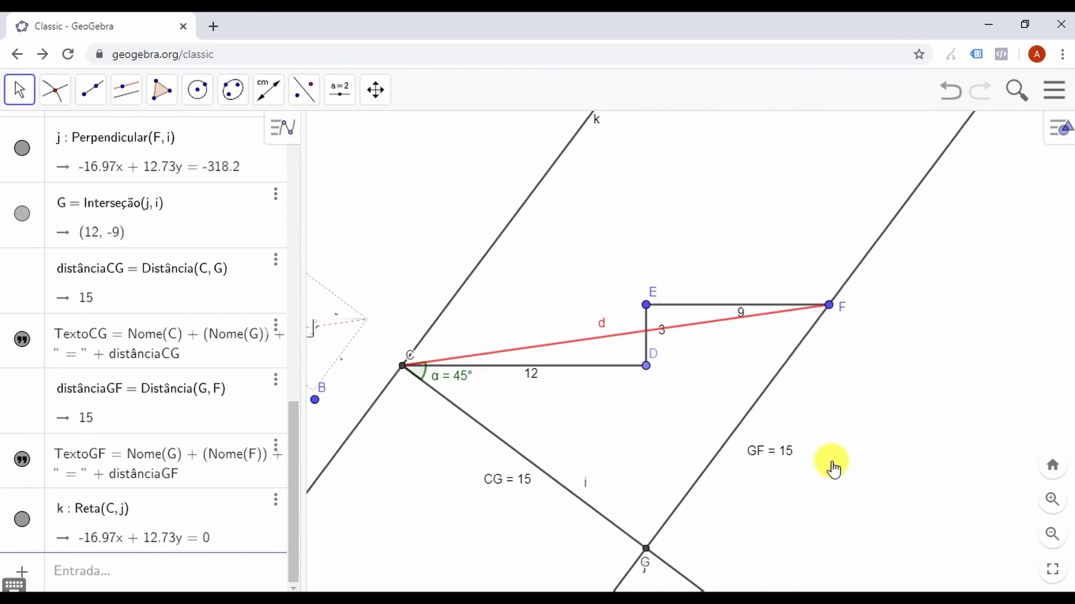
left_click(126, 95)
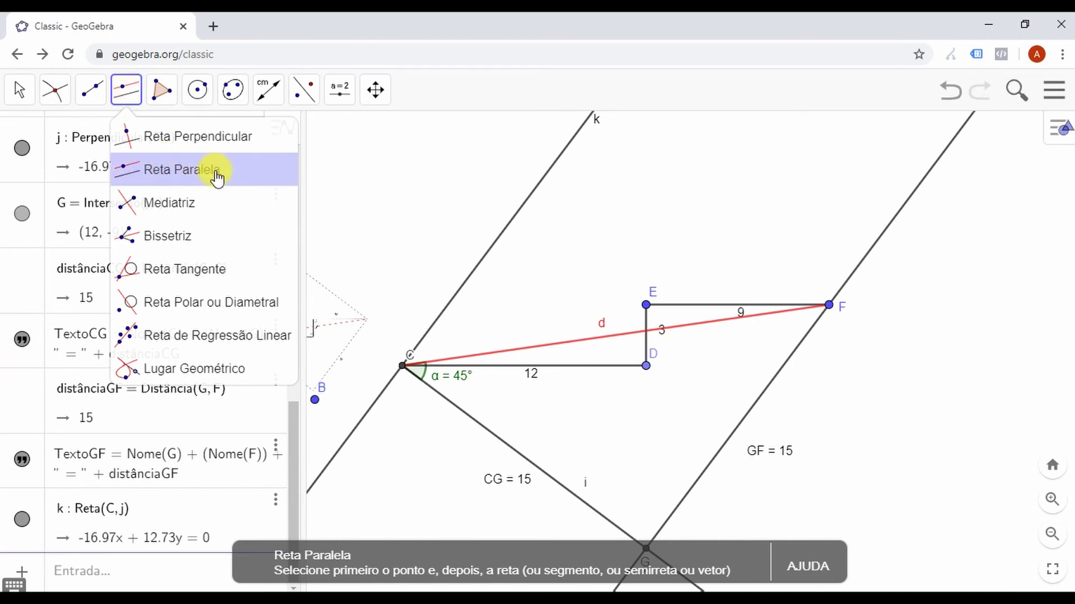
left_click(196, 136)
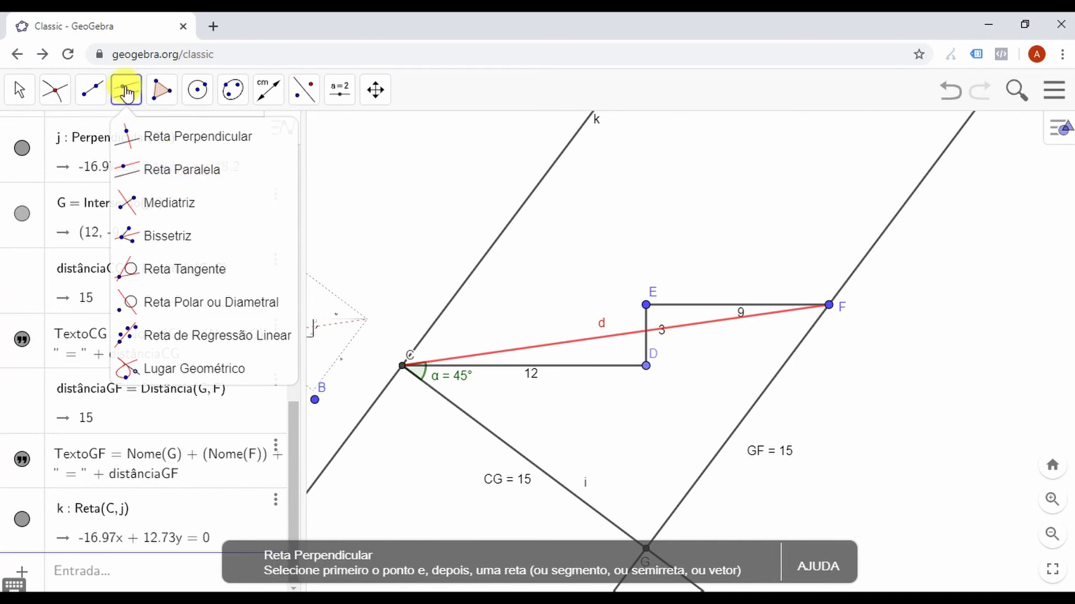
left_click(126, 92)
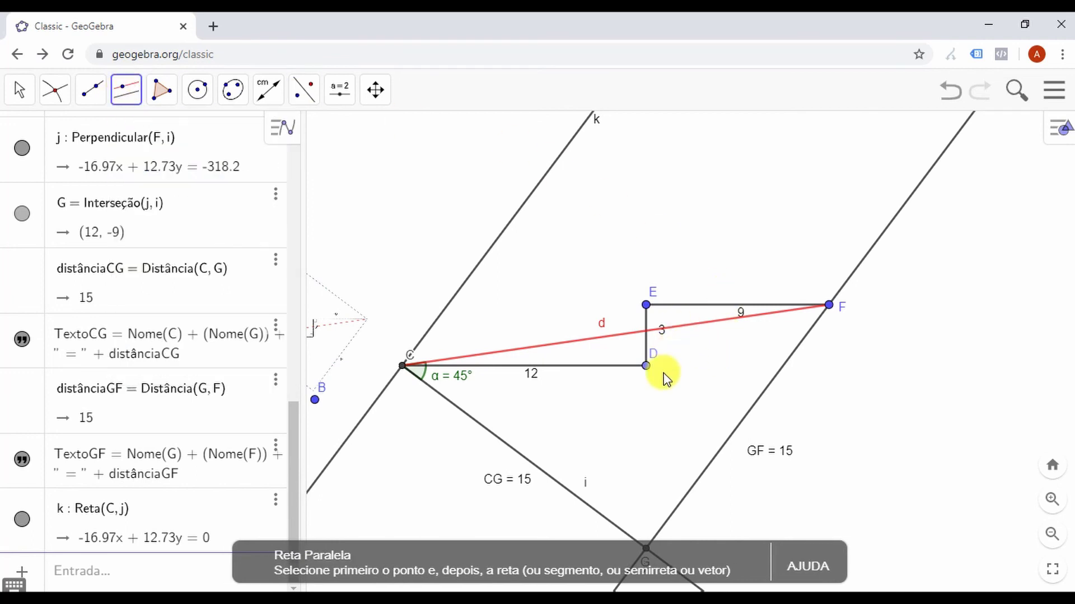
left_click(827, 306)
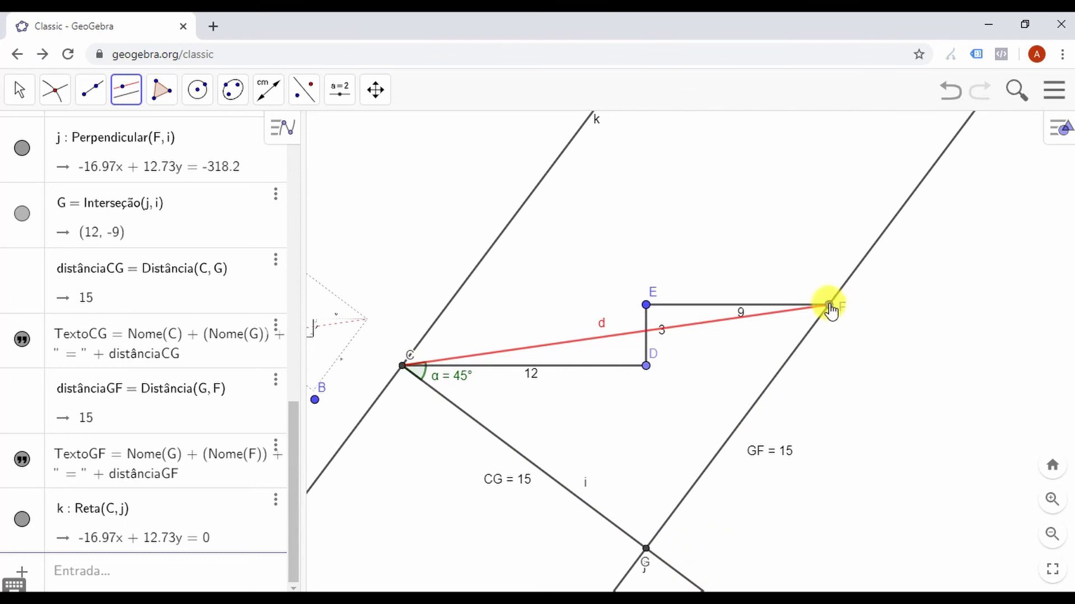
left_click(547, 480)
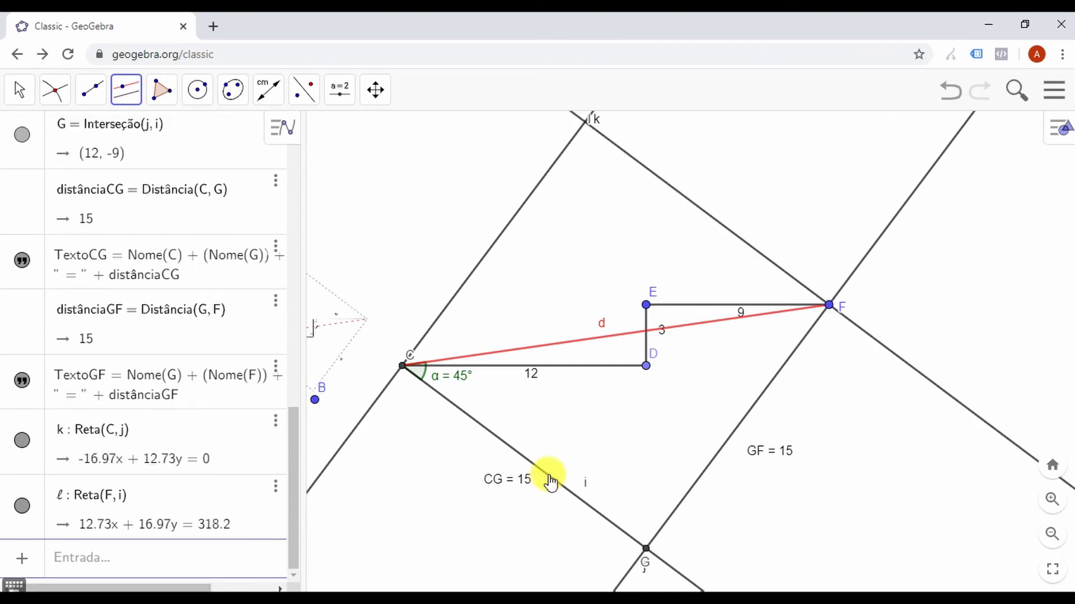
Step: Mark the intersection point of the two parallel lines k and l, and move its label just below the point
left_click(20, 91)
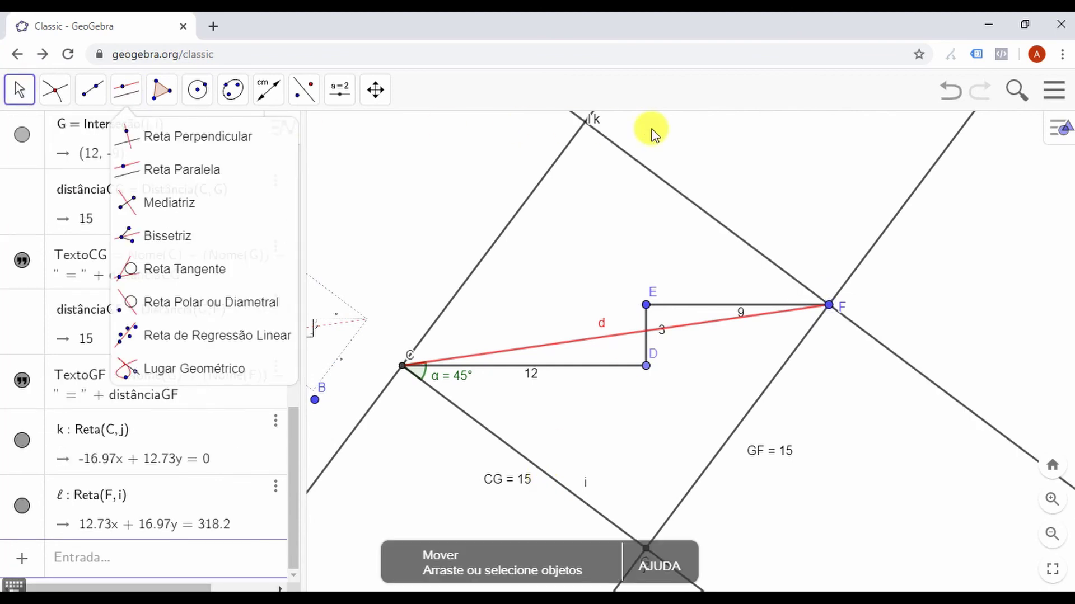
left_click_drag(727, 149, 731, 174)
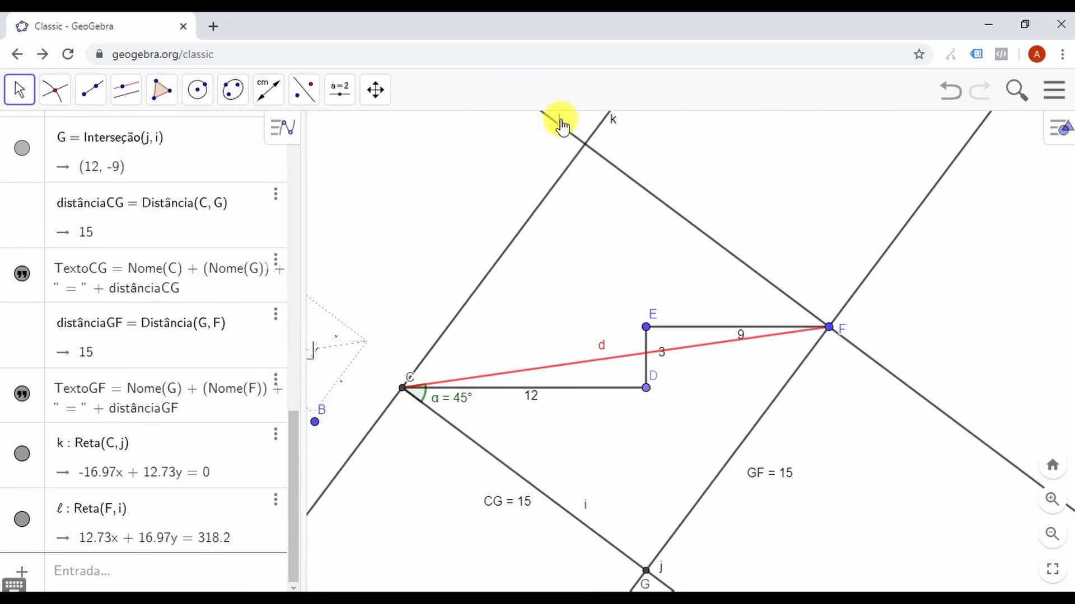
left_click(584, 144)
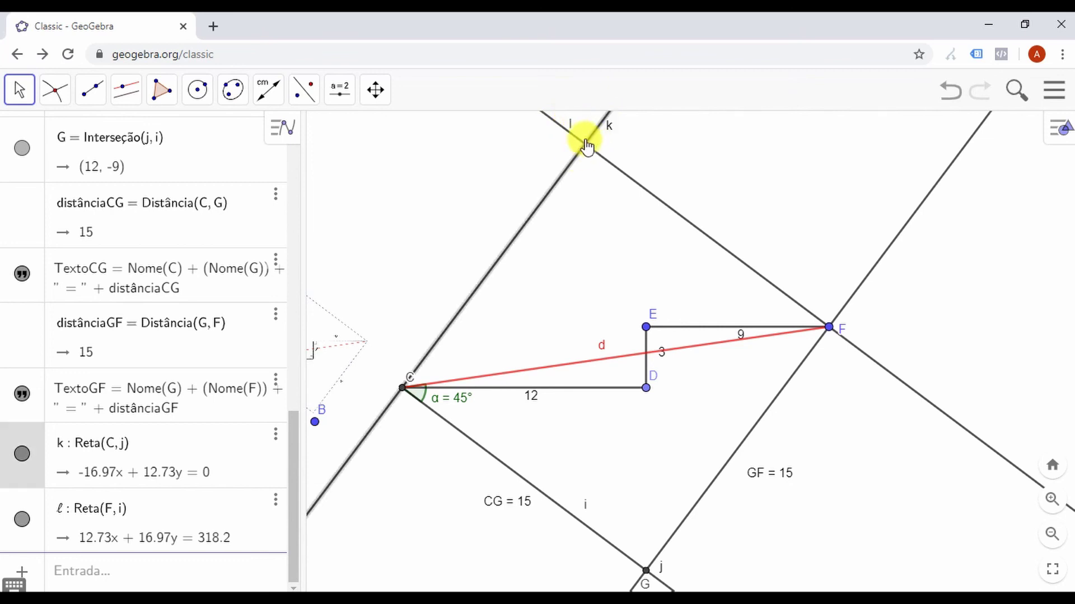
left_click(566, 147)
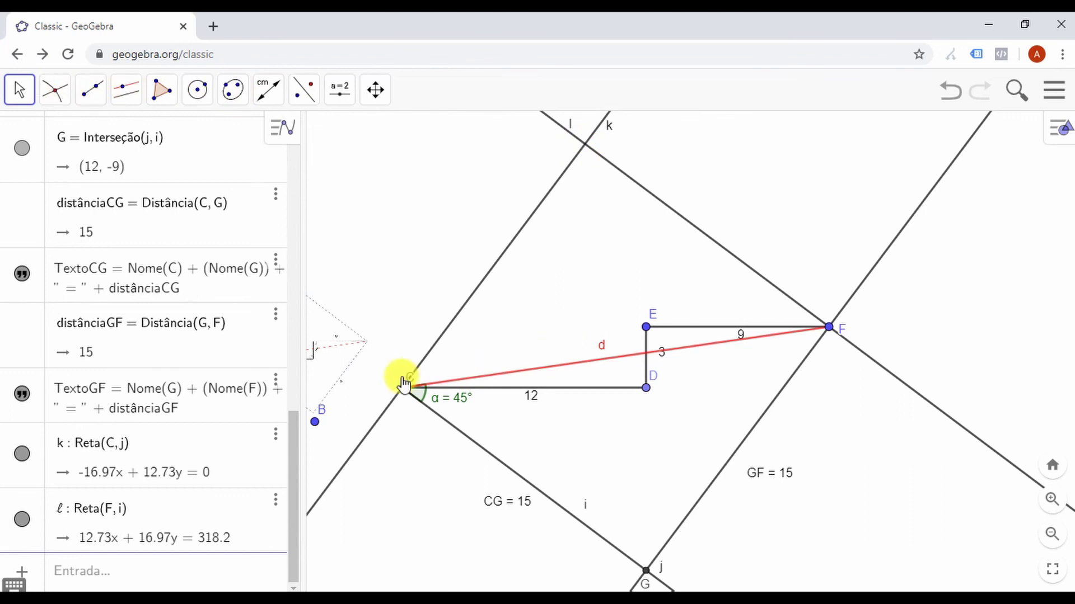
left_click(55, 90)
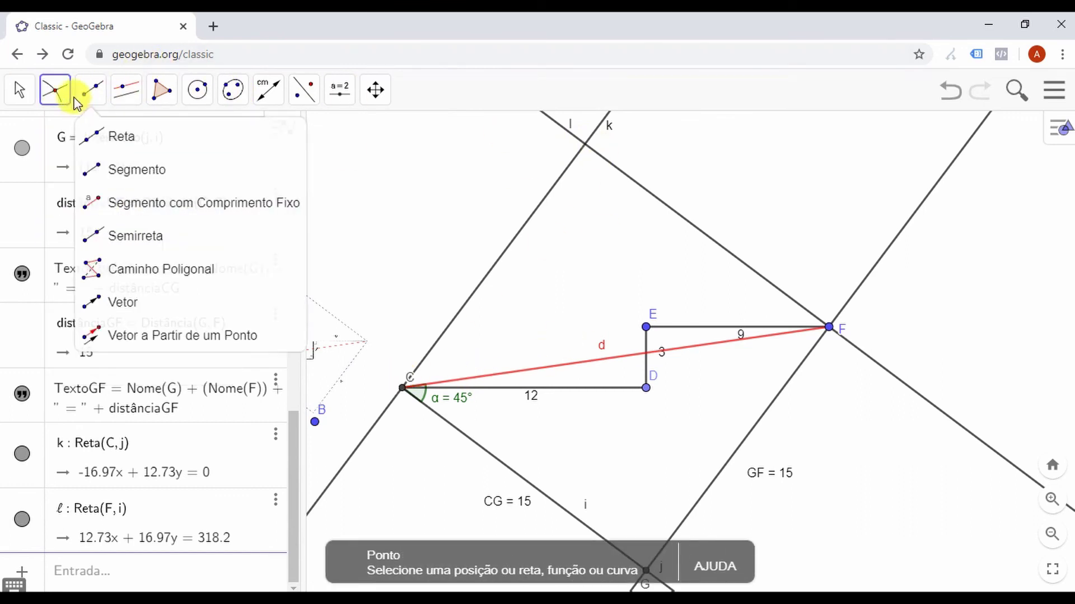
left_click(54, 95)
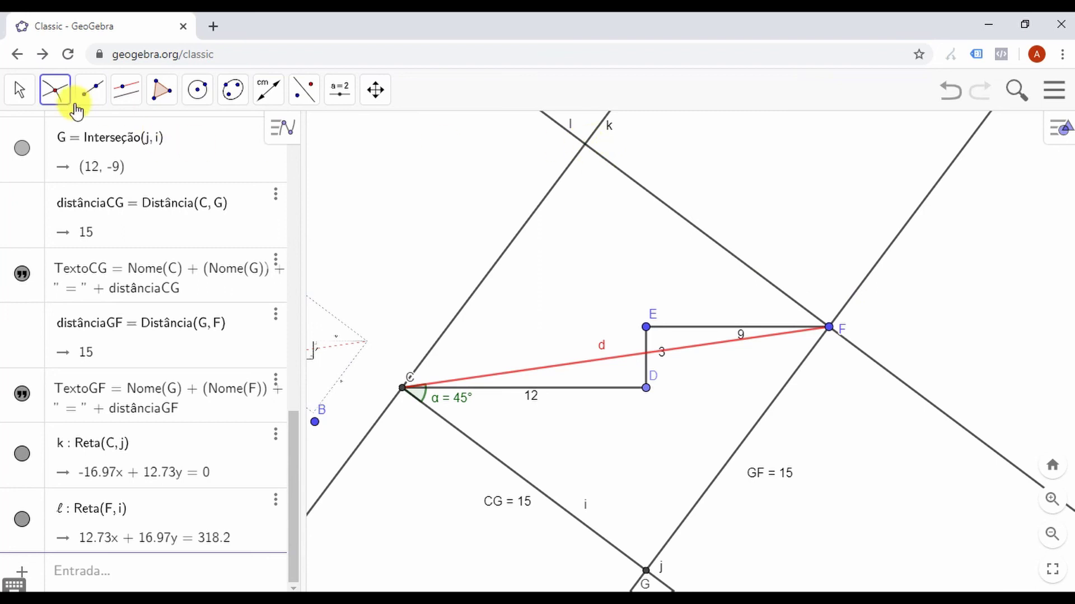
left_click(586, 149)
left_click(21, 92)
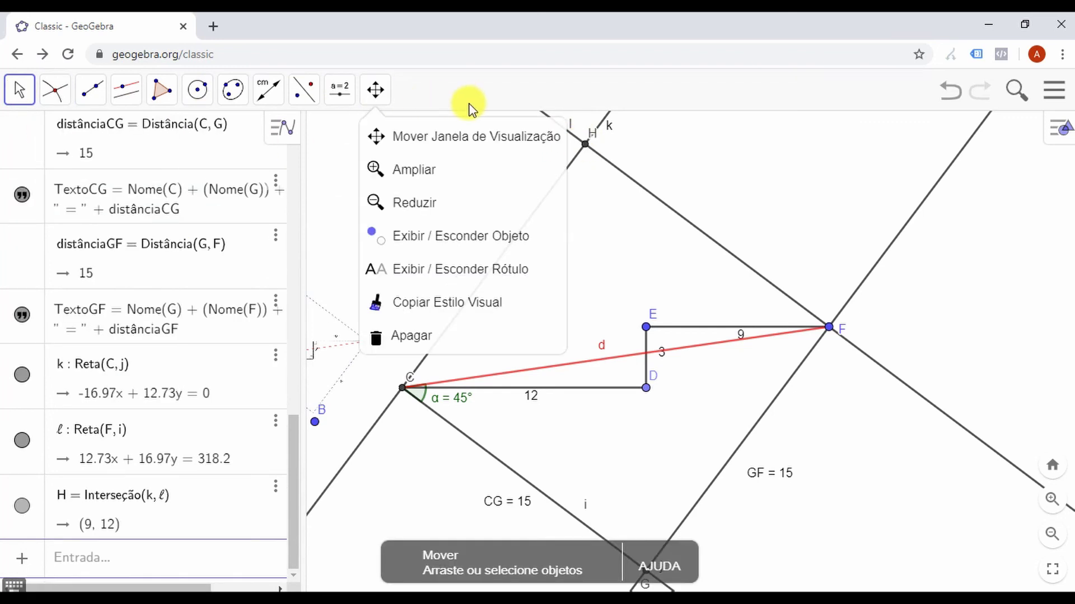
left_click(592, 140)
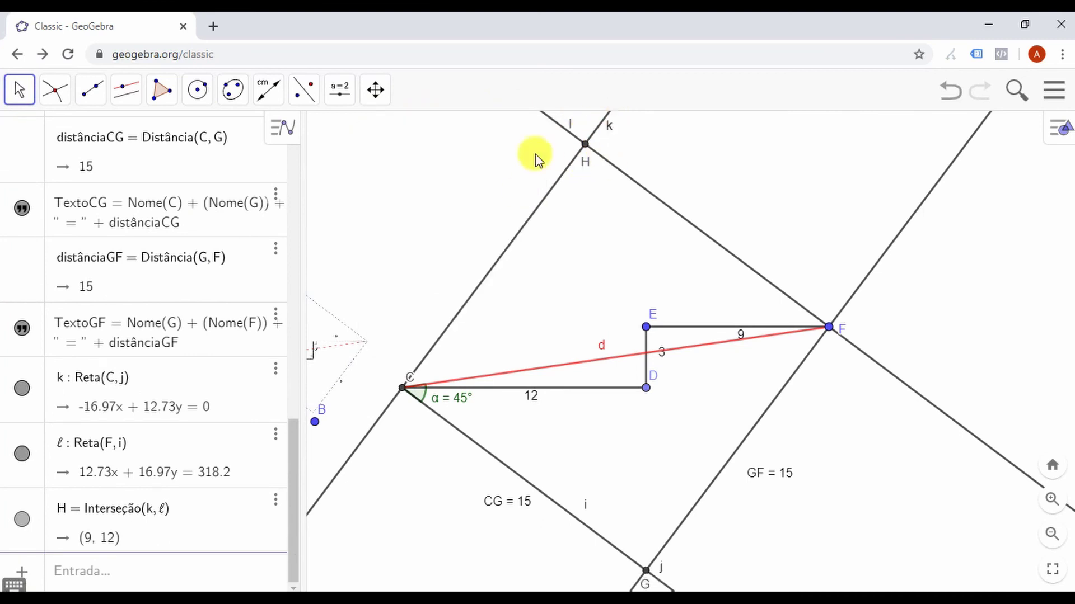
Step: Add a distance measurement between H and C and move its text outside the square, clear of line k
left_click(265, 90)
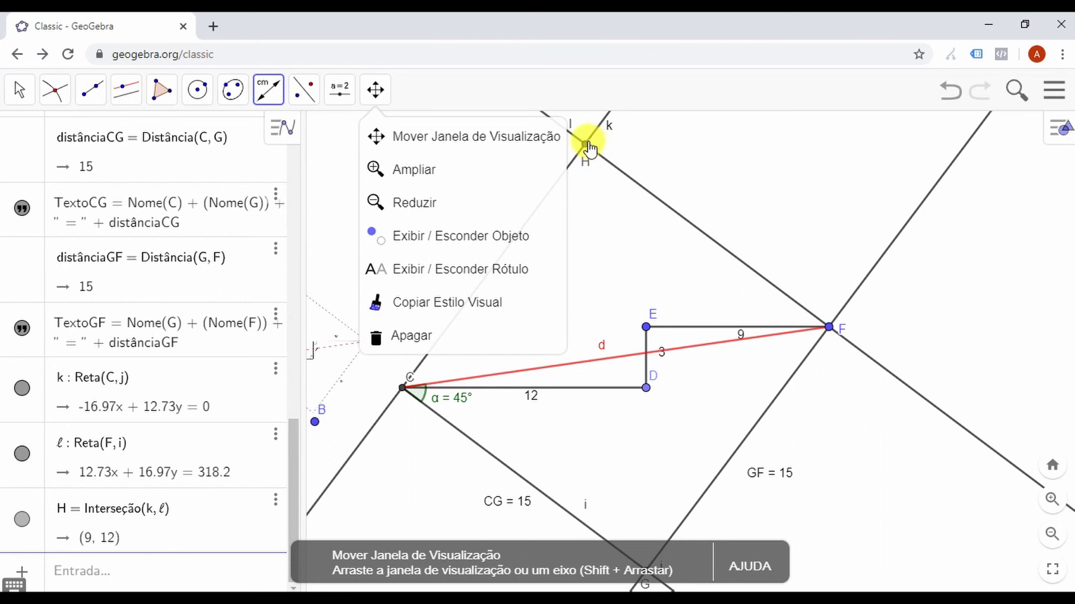
left_click(586, 148)
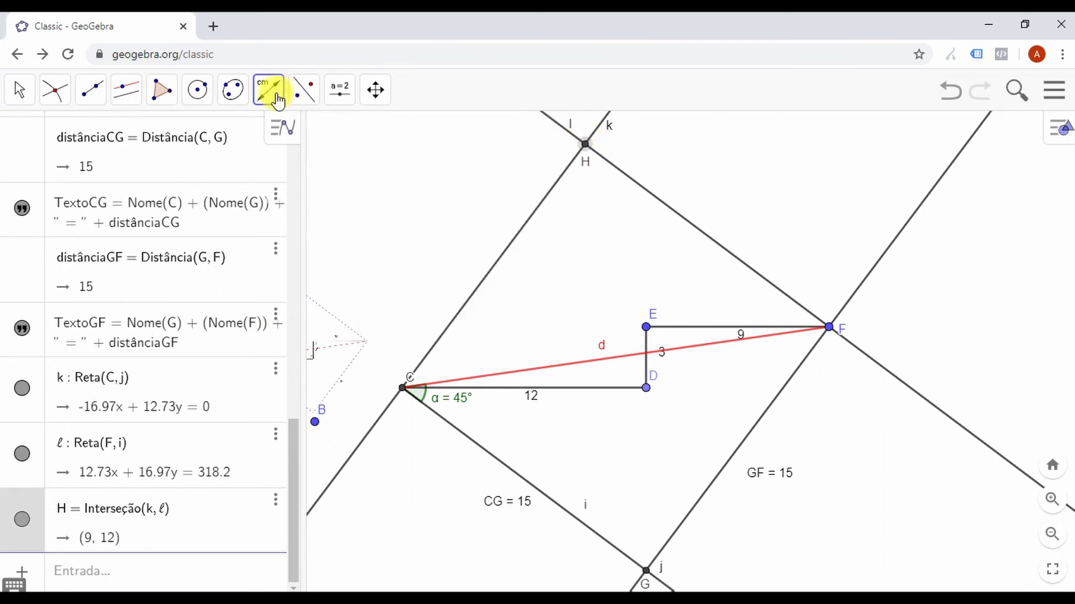
left_click(584, 147)
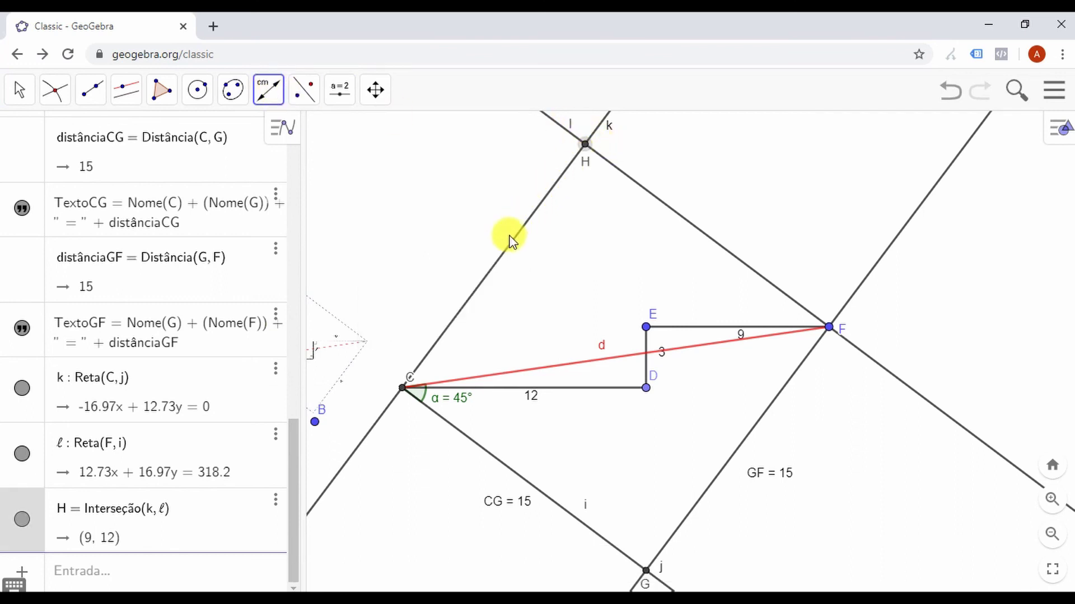
left_click(403, 390)
key("Escape")
left_click_drag(513, 261, 479, 256)
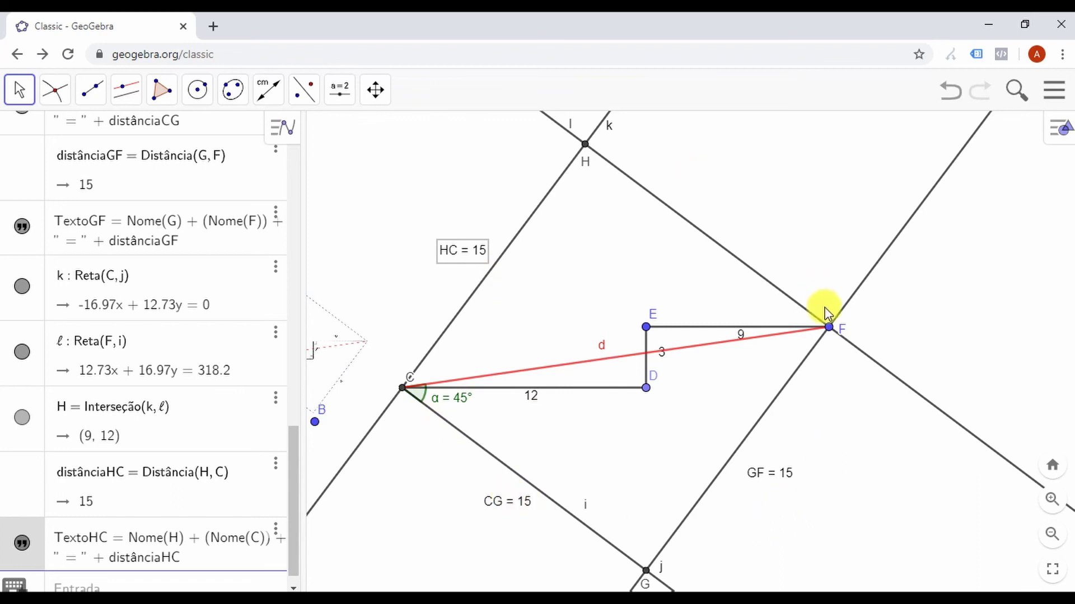
Step: Add a distance measurement between F and H and move its text just above the line
left_click(268, 90)
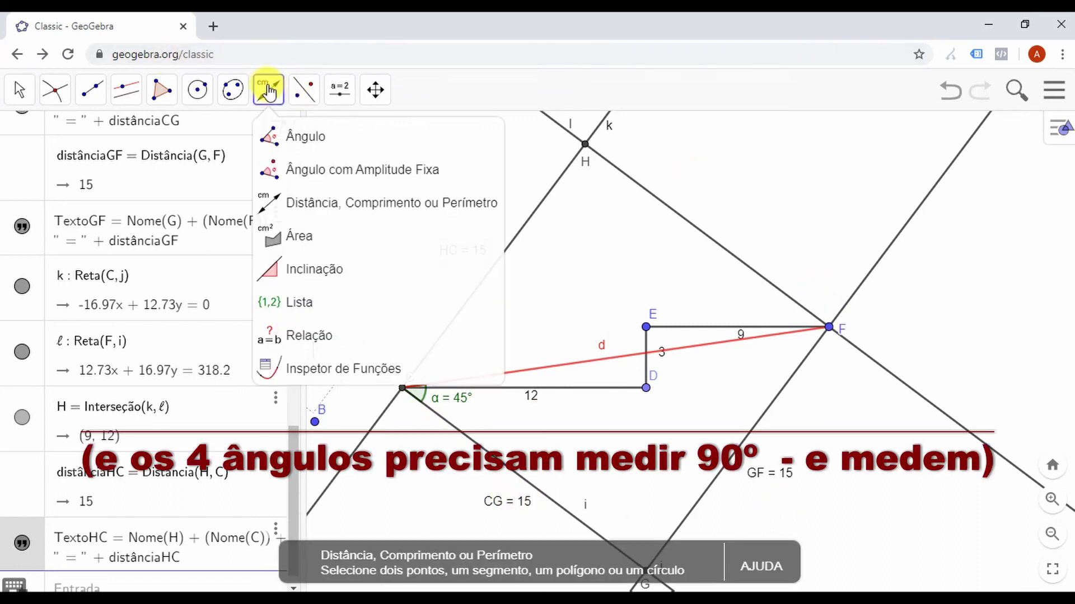
left_click(828, 327)
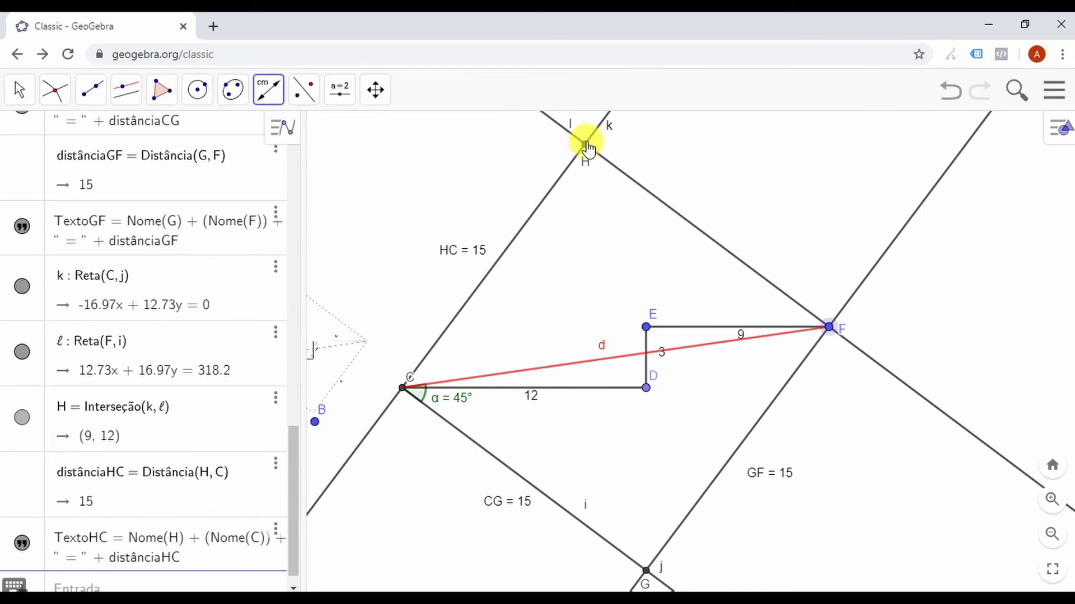
left_click(585, 145)
left_click(20, 90)
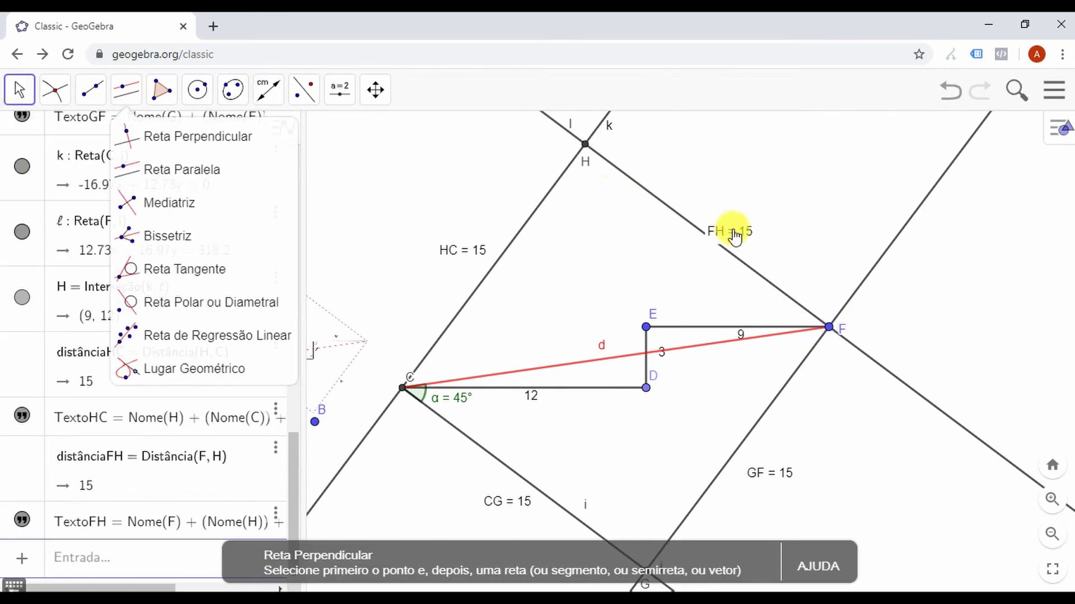
left_click_drag(734, 235, 734, 217)
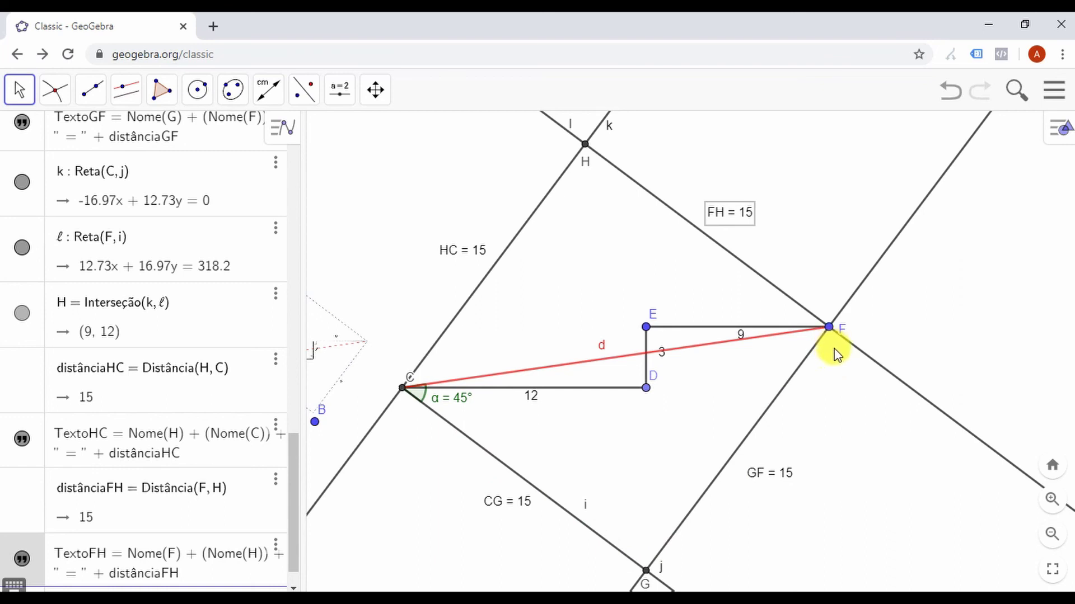
left_click_drag(839, 386, 907, 378)
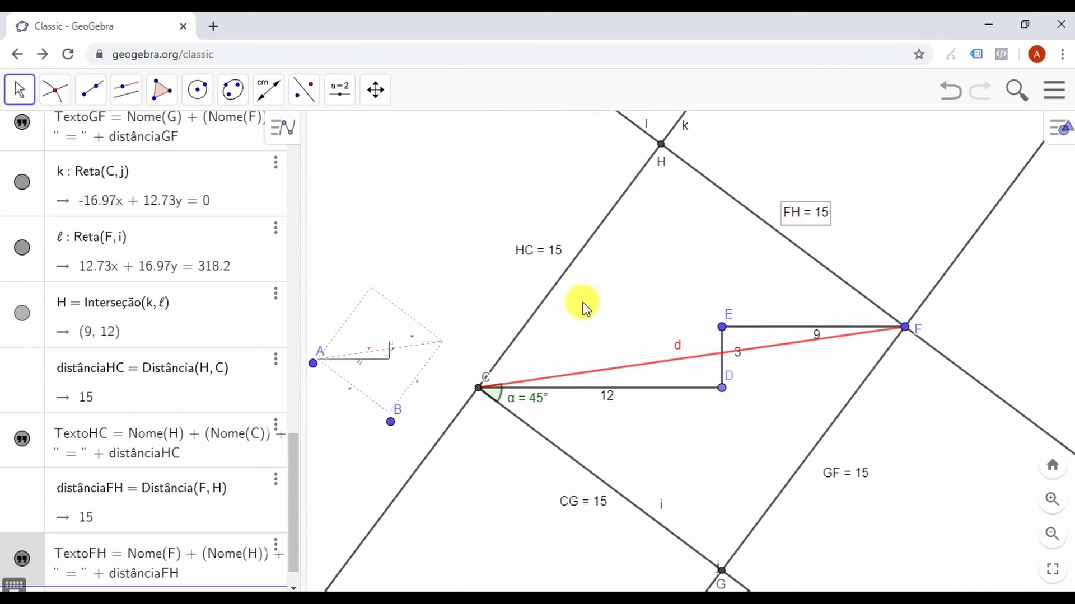
left_click_drag(623, 283, 691, 257)
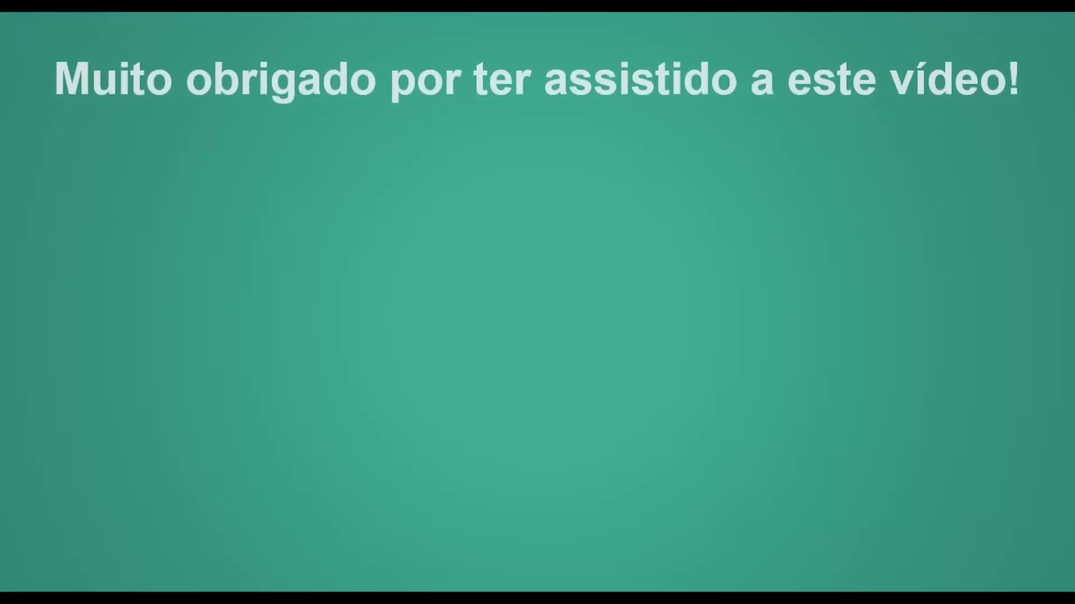